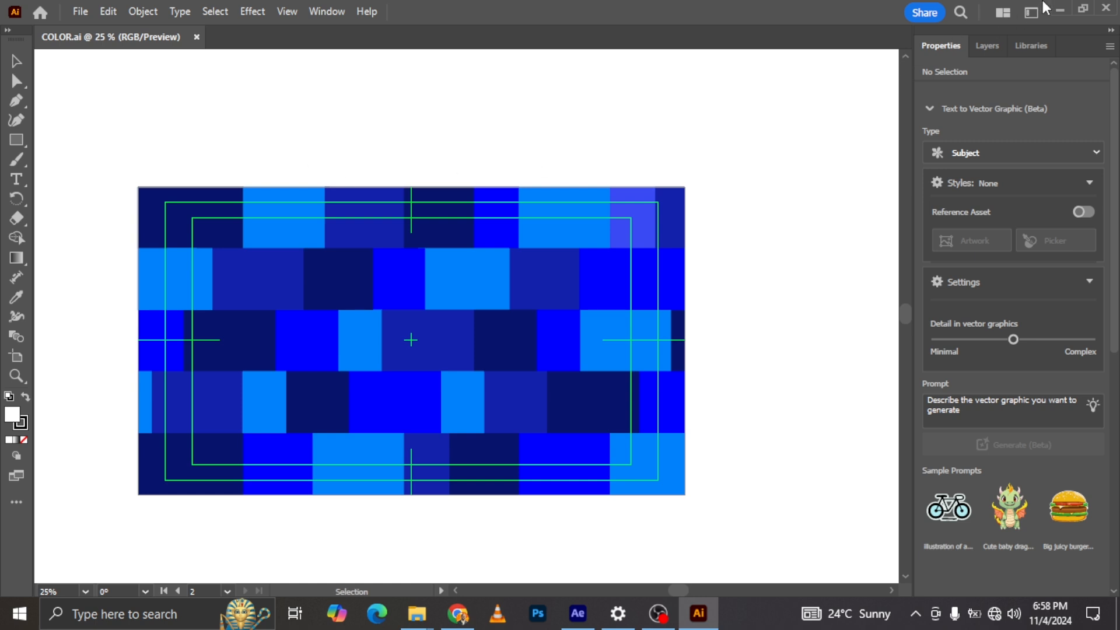
Close Illustrator and import COLOR.ai from the resource folder into the After Effects project as footage with merged layers
{"action": "left_click", "coordinate": [1106, 10]}
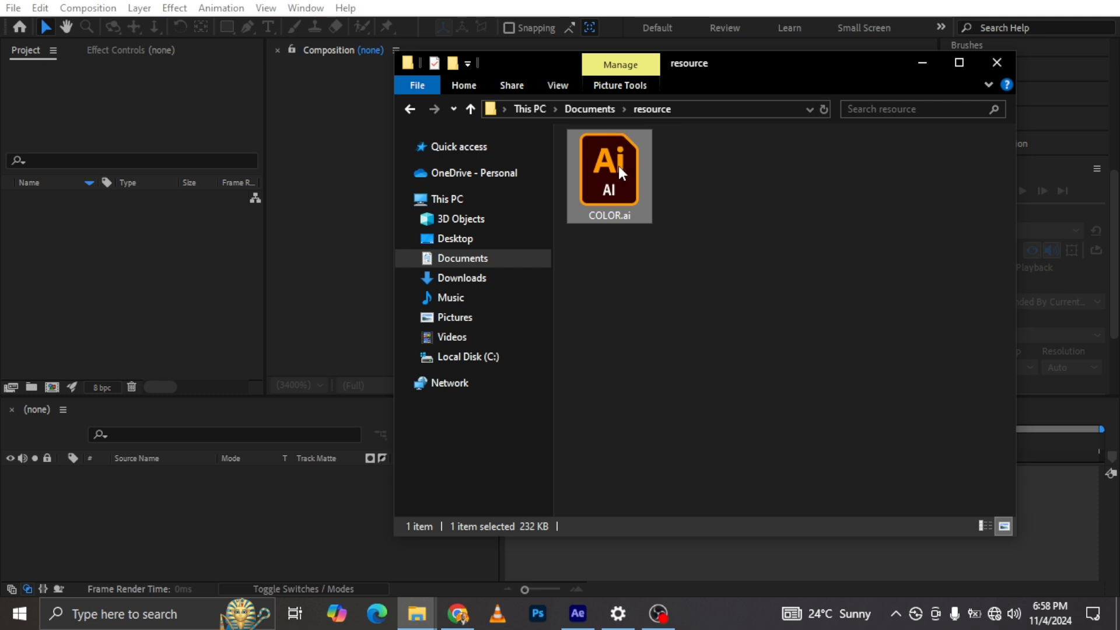
{"action": "left_click_drag", "start_coordinate": [627, 167], "coordinate": [170, 304]}
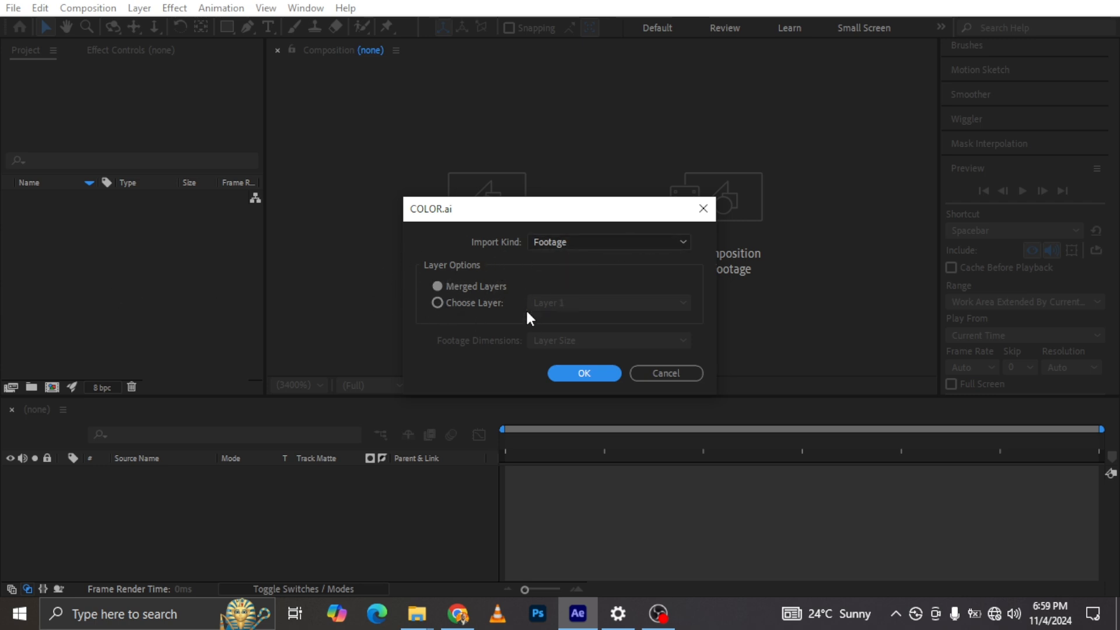
{"action": "left_click", "coordinate": [606, 375]}
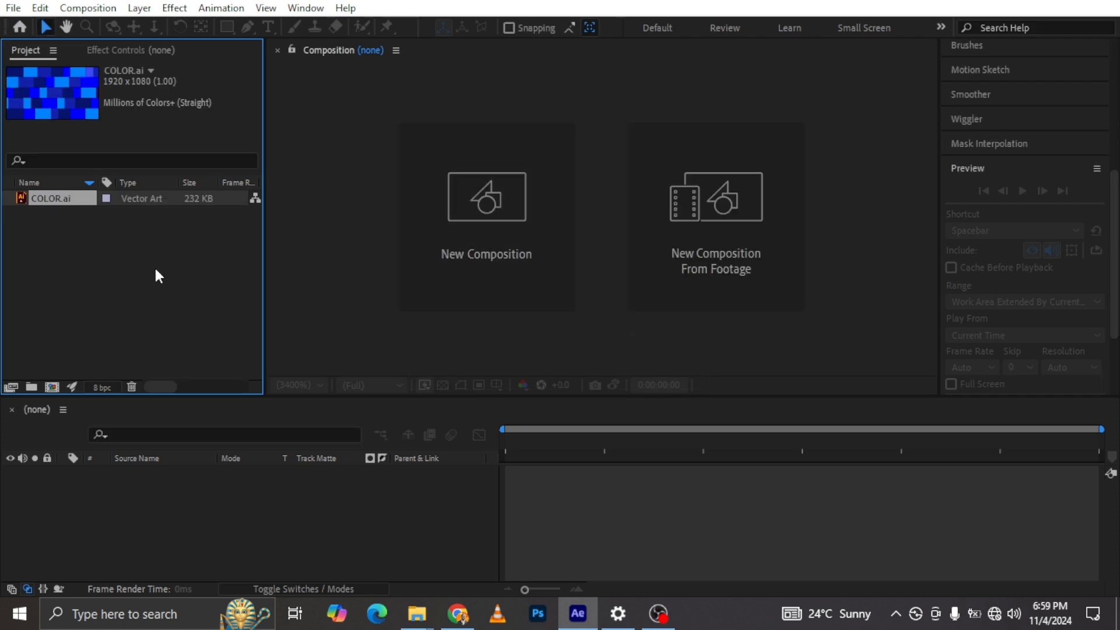
Create a 2000 x 2000 px composition at 30 fps lasting 10 seconds, keeping the default name
{"action": "left_click", "coordinate": [545, 257]}
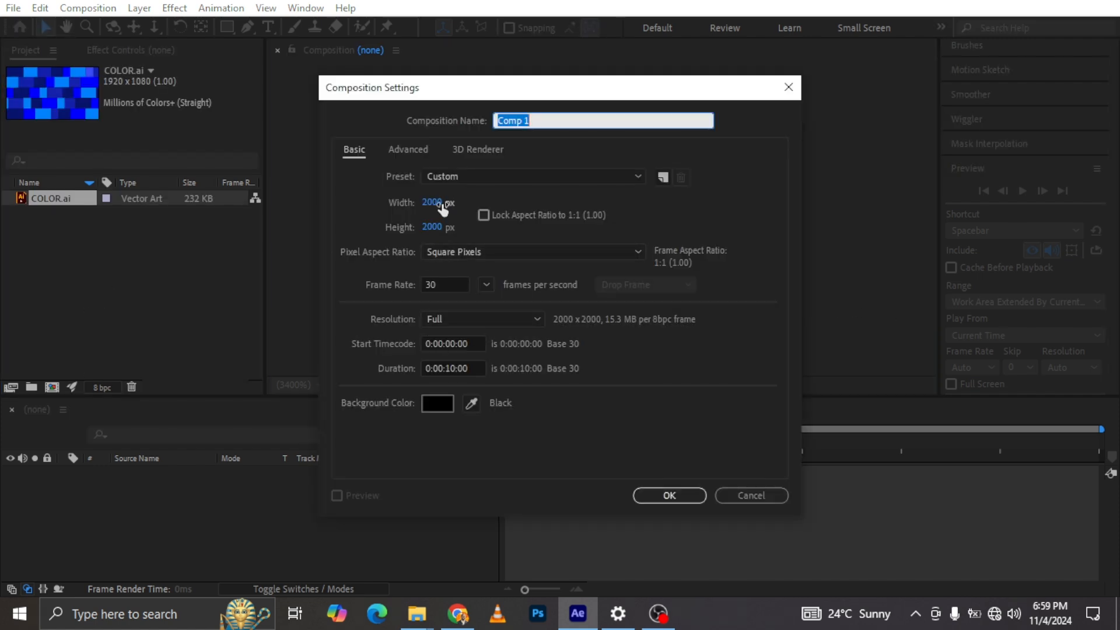
{"action": "left_click", "coordinate": [680, 497]}
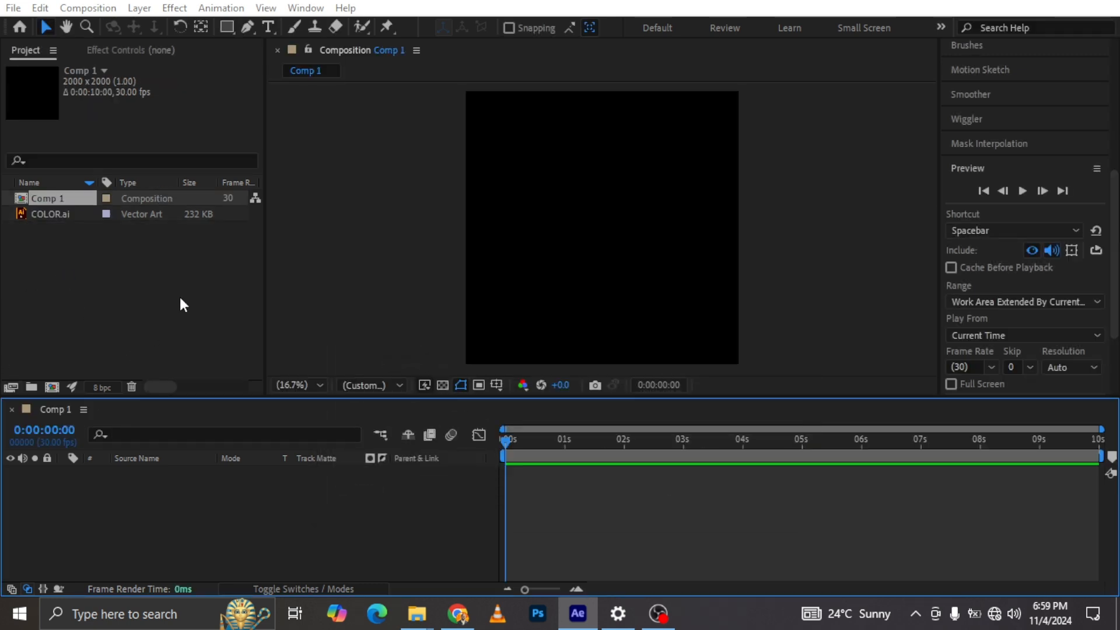
Create a second composition named "animation" with the Social Media Portrait HD 1080x1920, 30 fps preset
{"action": "key", "text": "ctrl+n"}
{"action": "type", "text": "animation"}
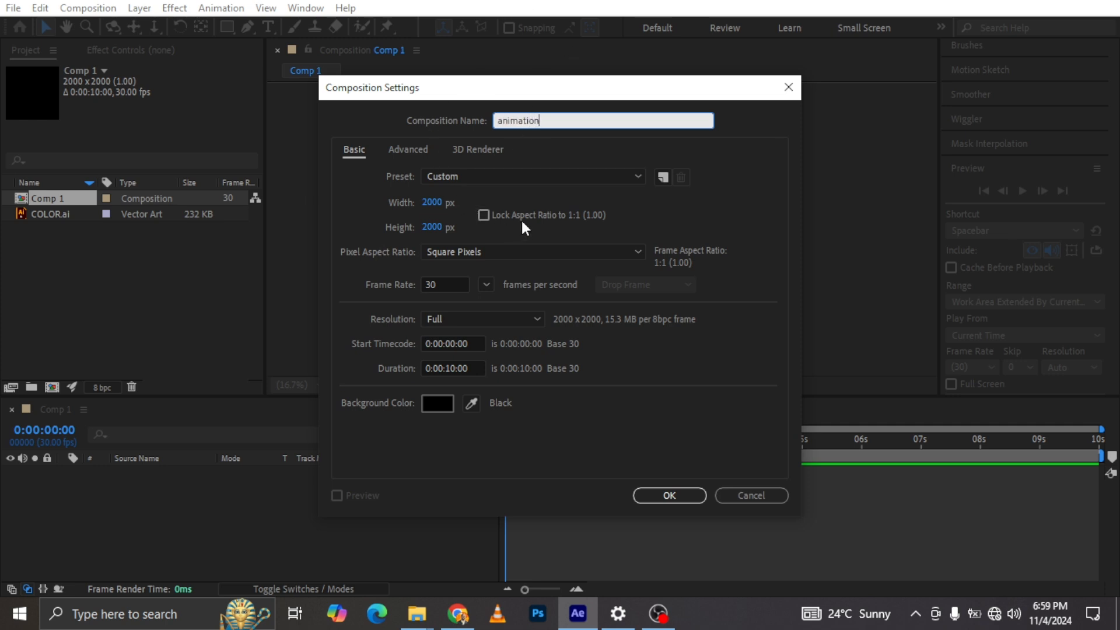
{"action": "left_click", "coordinate": [478, 175]}
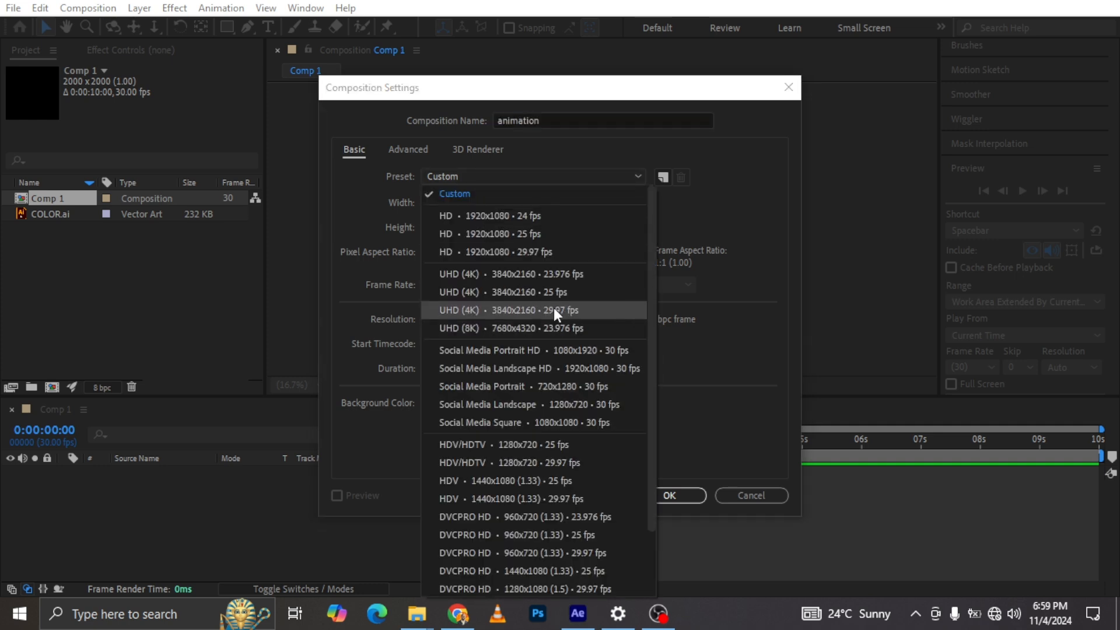
{"action": "left_click", "coordinate": [548, 350]}
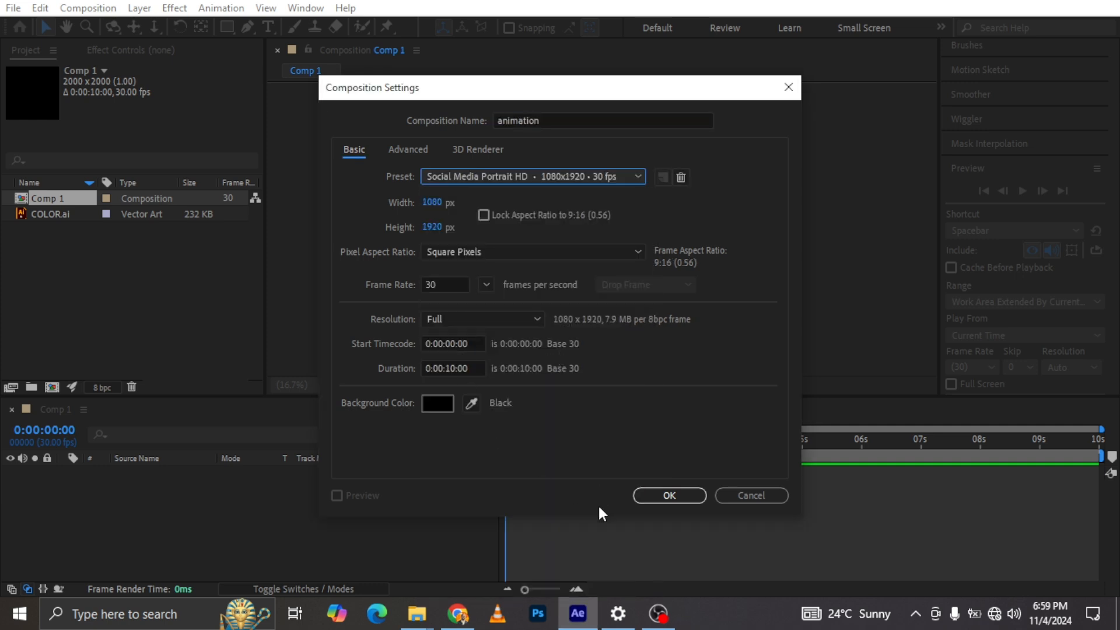
{"action": "left_click", "coordinate": [671, 494]}
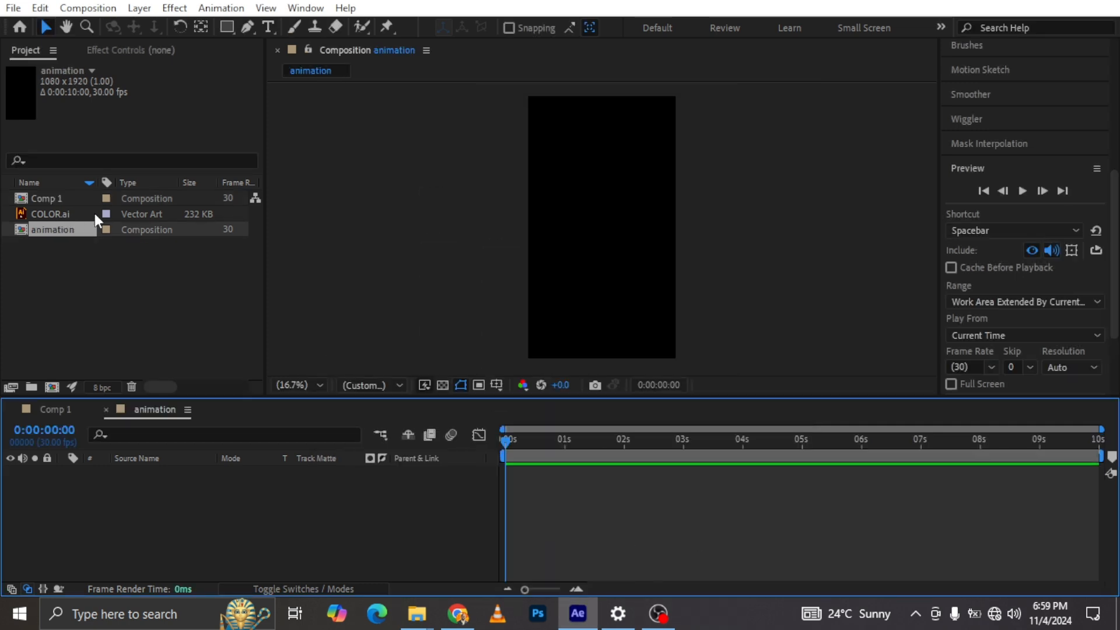
Open Comp 1 and add the COLOR.ai footage to it as a layer
{"action": "double_click", "coordinate": [49, 199]}
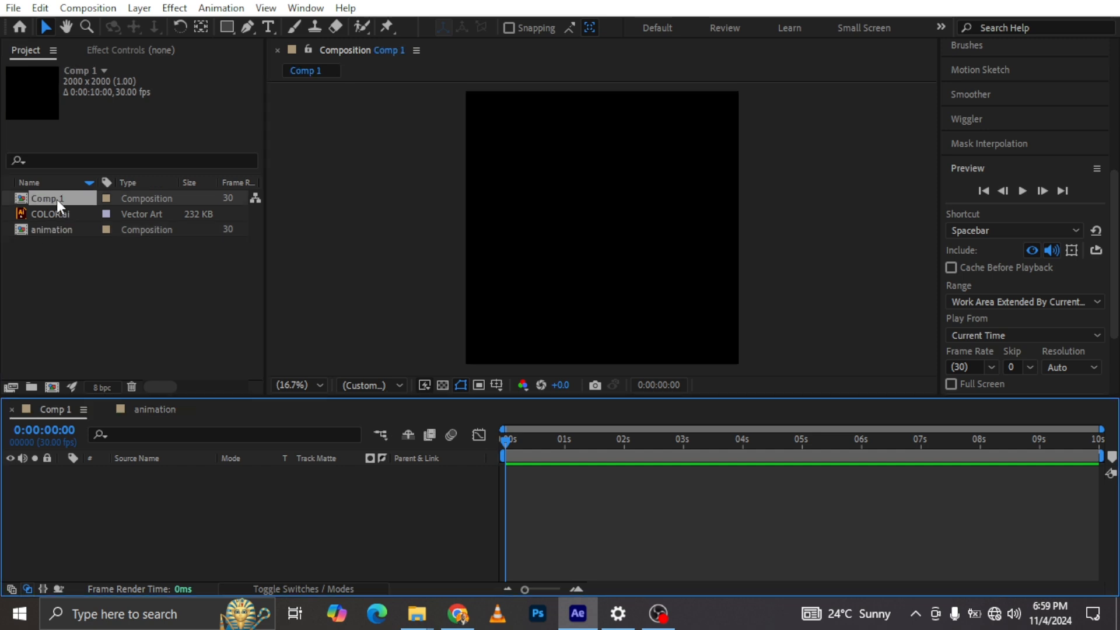
{"action": "left_click_drag", "start_coordinate": [50, 213], "coordinate": [206, 509]}
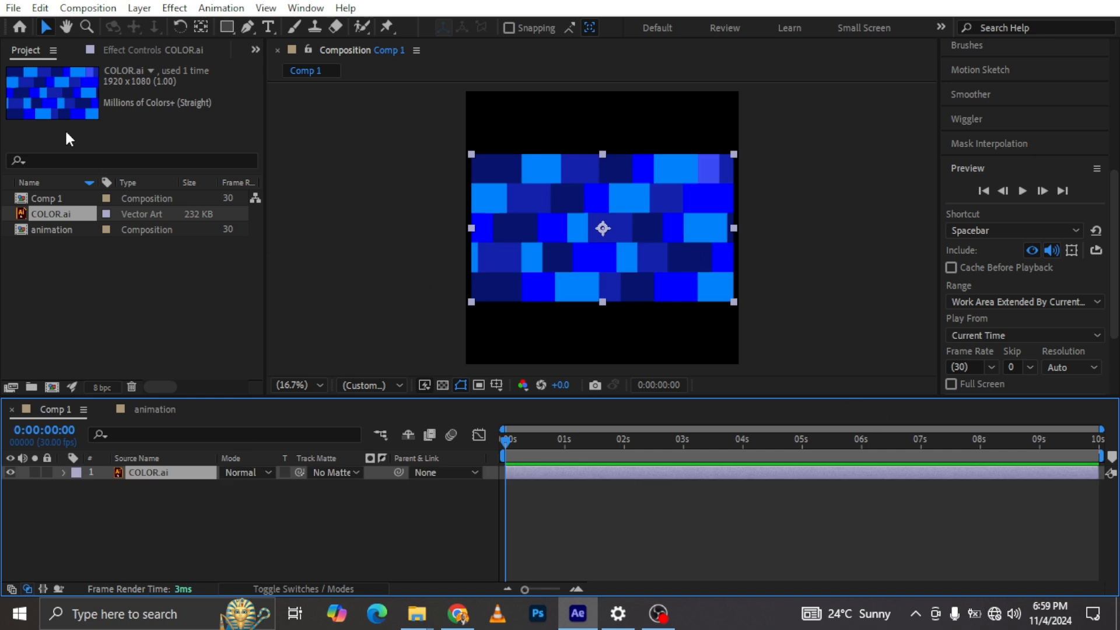
Draw a white square about 138 px wide as a new shape layer and align it horizontally and vertically to the composition's center
{"action": "left_click", "coordinate": [229, 26]}
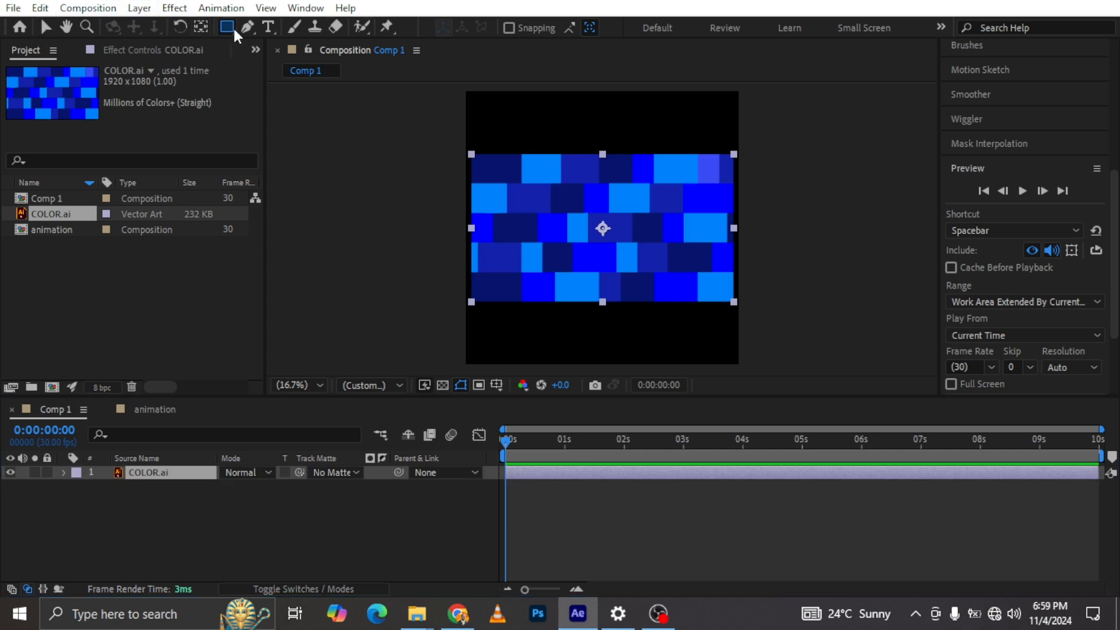
{"action": "left_click", "coordinate": [178, 526]}
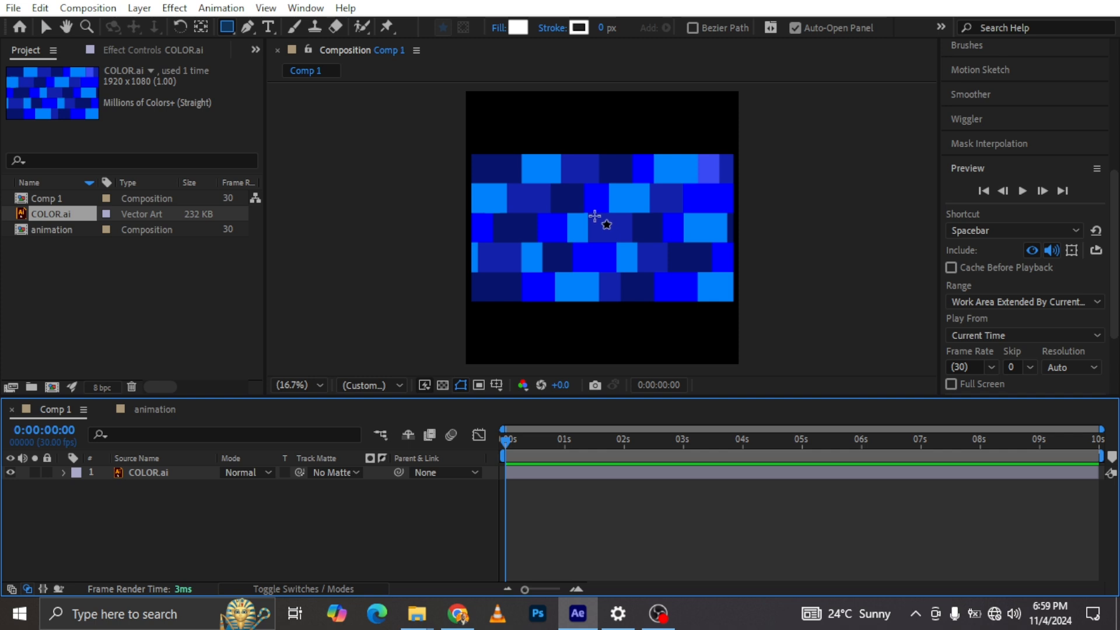
{"action": "left_click_drag", "start_coordinate": [591, 214], "coordinate": [615, 235]}
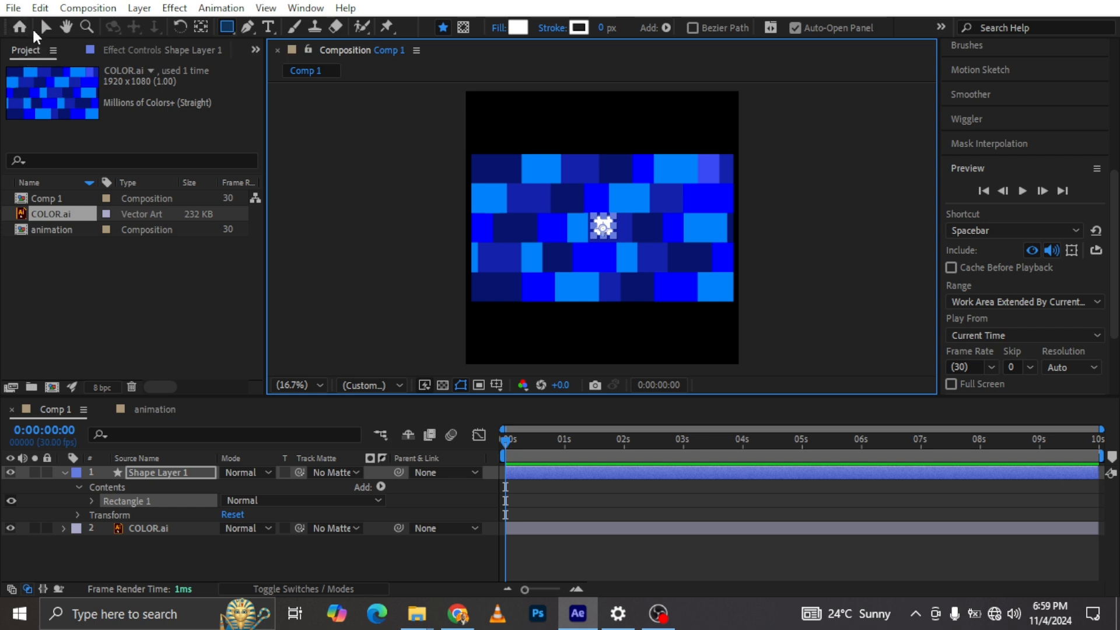
{"action": "left_click", "coordinate": [201, 26]}
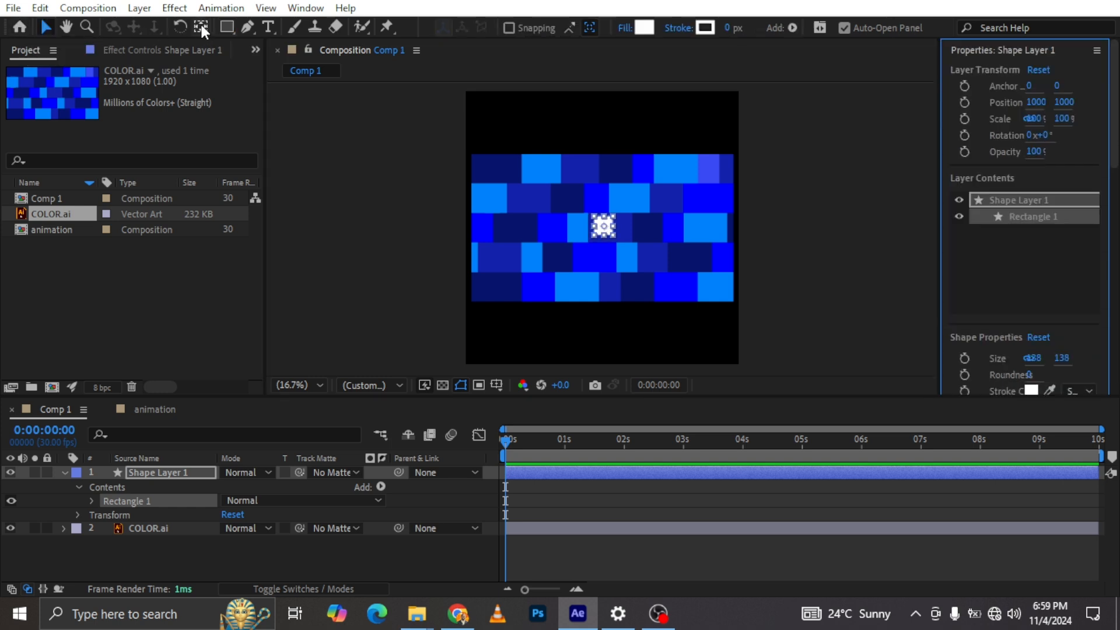
{"action": "left_click", "coordinate": [986, 50]}
{"action": "left_click", "coordinate": [987, 173]}
{"action": "left_click", "coordinate": [987, 215]}
{"action": "left_click", "coordinate": [1069, 212]}
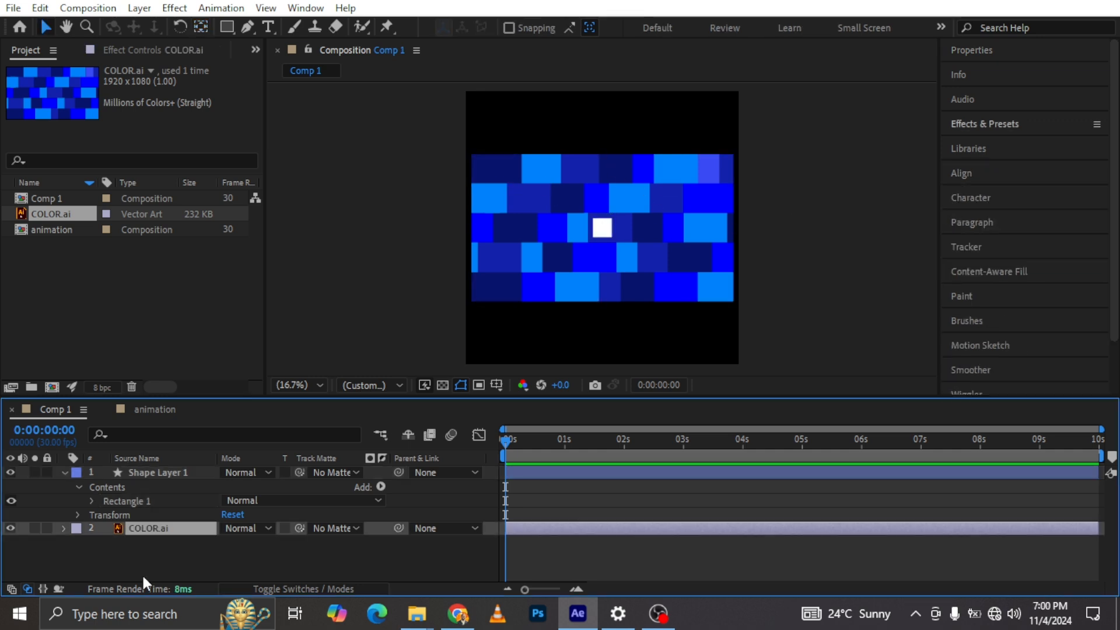
{"action": "left_click", "coordinate": [142, 573]}
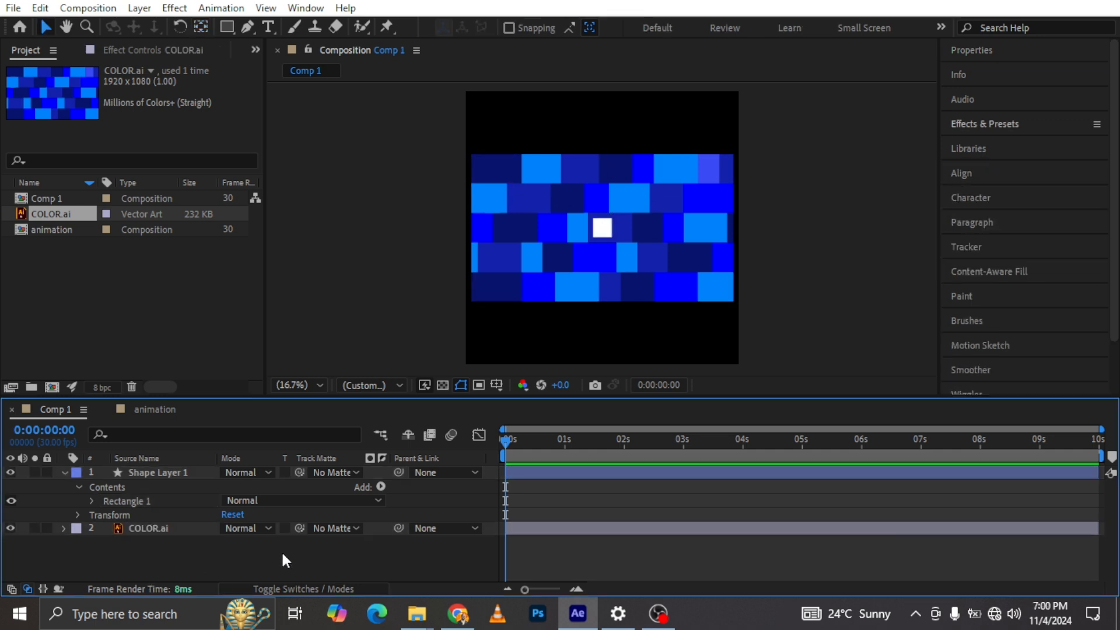
Find the Corner Pin effect and apply it to the COLOR.ai layer
{"action": "left_click", "coordinate": [147, 529]}
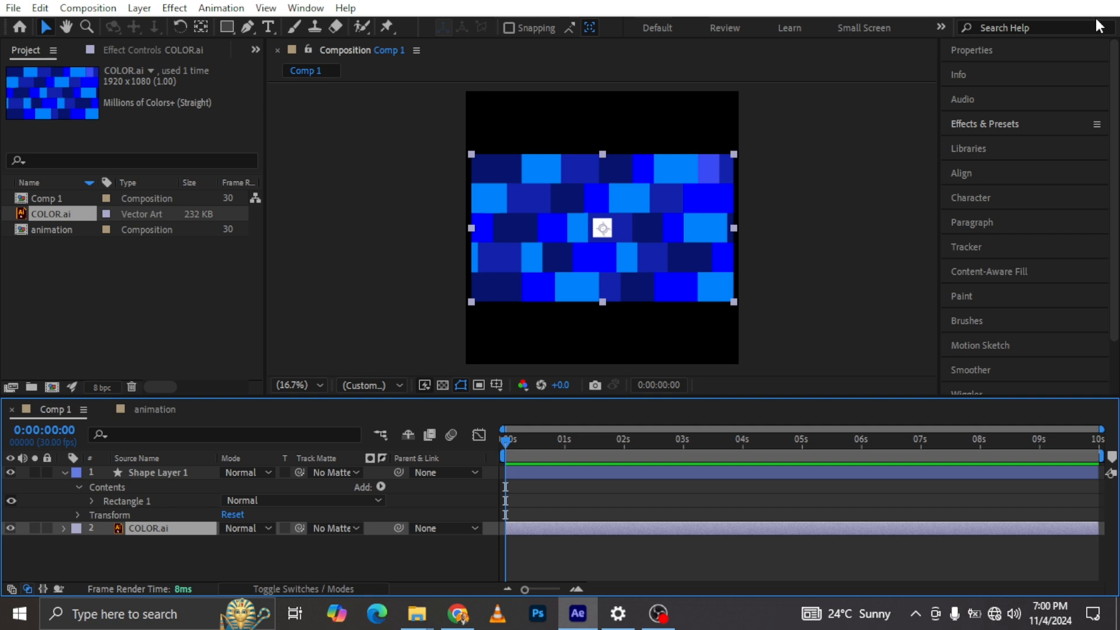
{"action": "left_click", "coordinate": [987, 123]}
{"action": "left_click", "coordinate": [980, 143]}
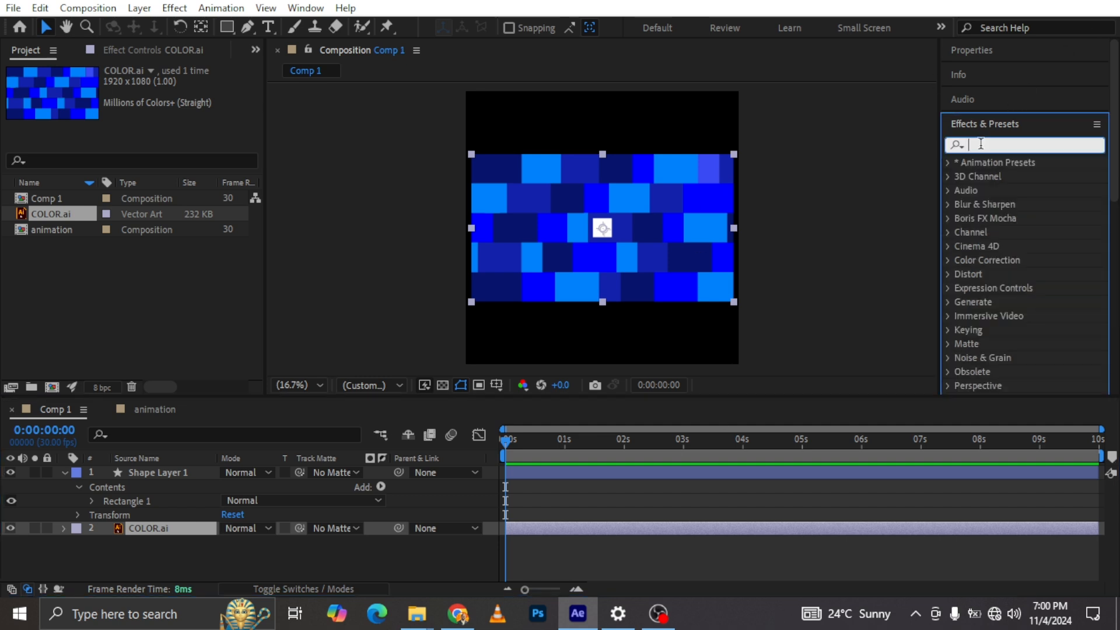
{"action": "type", "text": "cor"}
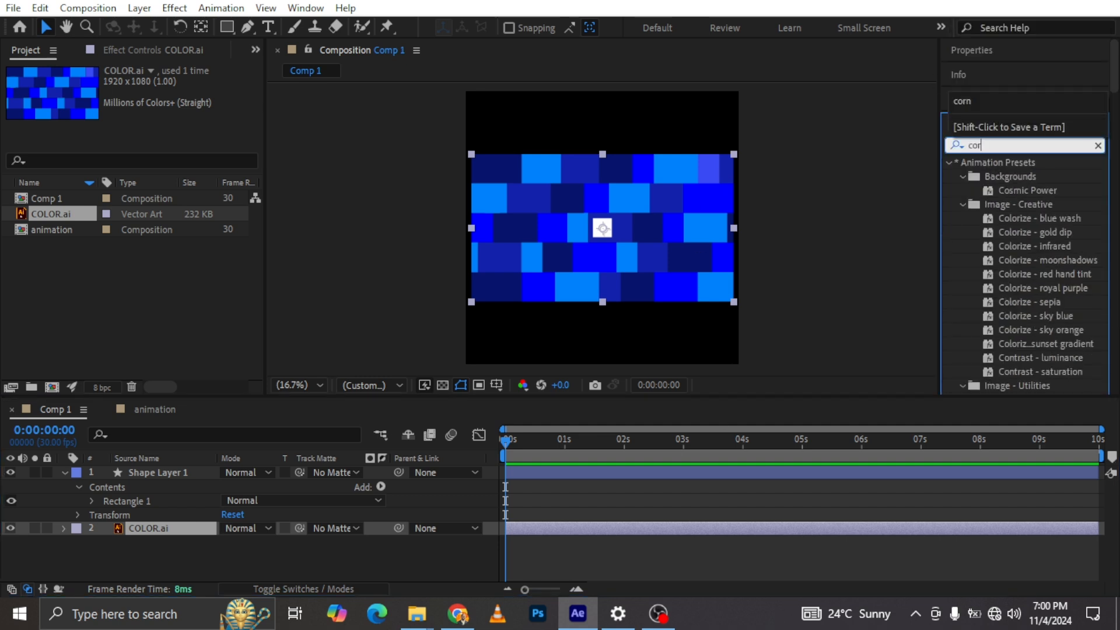
{"action": "left_click", "coordinate": [998, 262]}
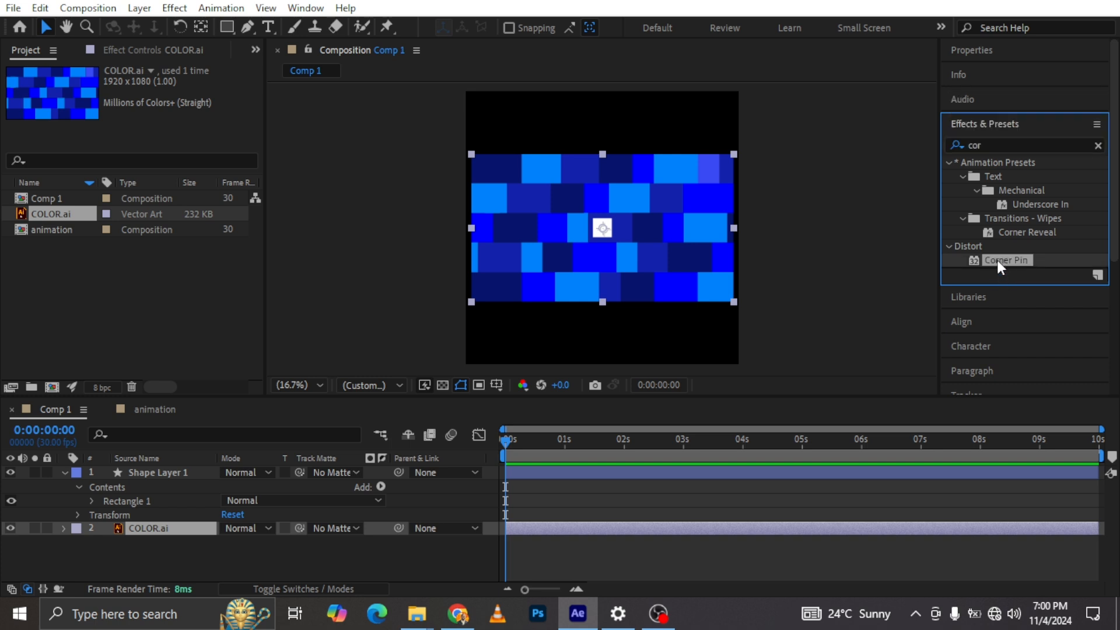
{"action": "double_click", "coordinate": [996, 260]}
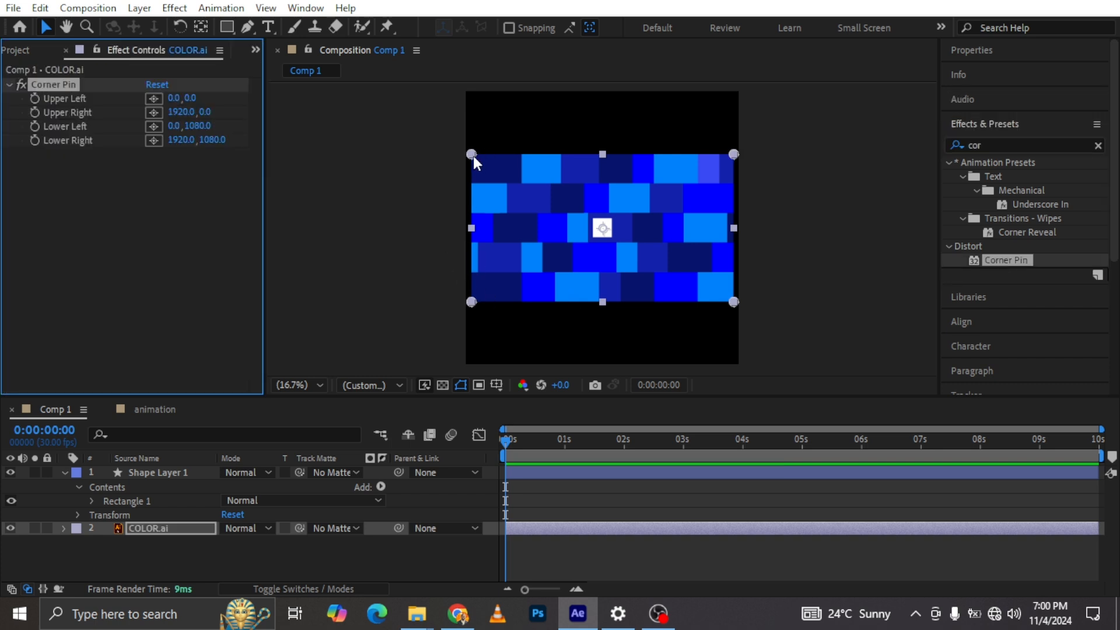
Show title/action-safe guides and pin COLOR.ai's left corners to about (-138, -474) and (-102, 1602), right corners to about (900, 498) and (876, 588)
{"action": "left_click_drag", "start_coordinate": [470, 155], "coordinate": [450, 90]}
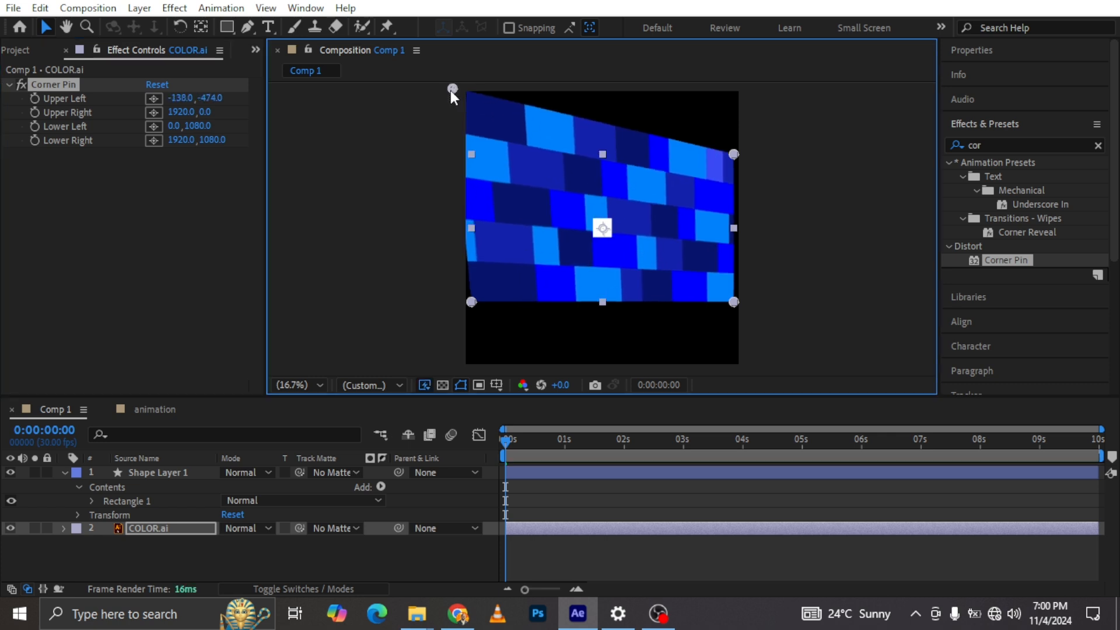
{"action": "left_click", "coordinate": [502, 386]}
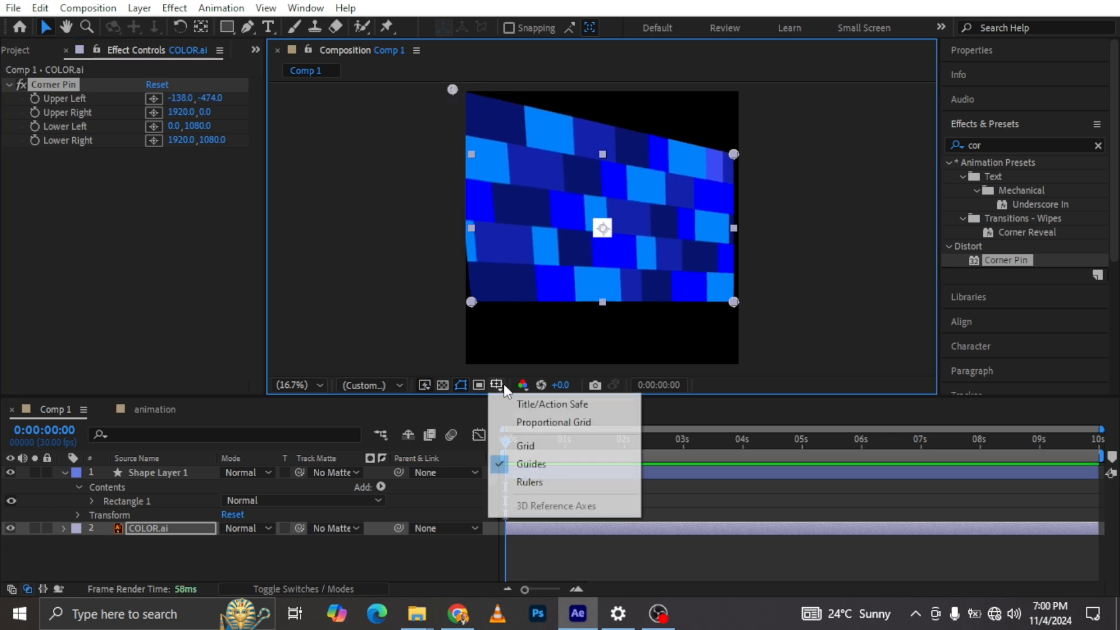
{"action": "left_click", "coordinate": [544, 404]}
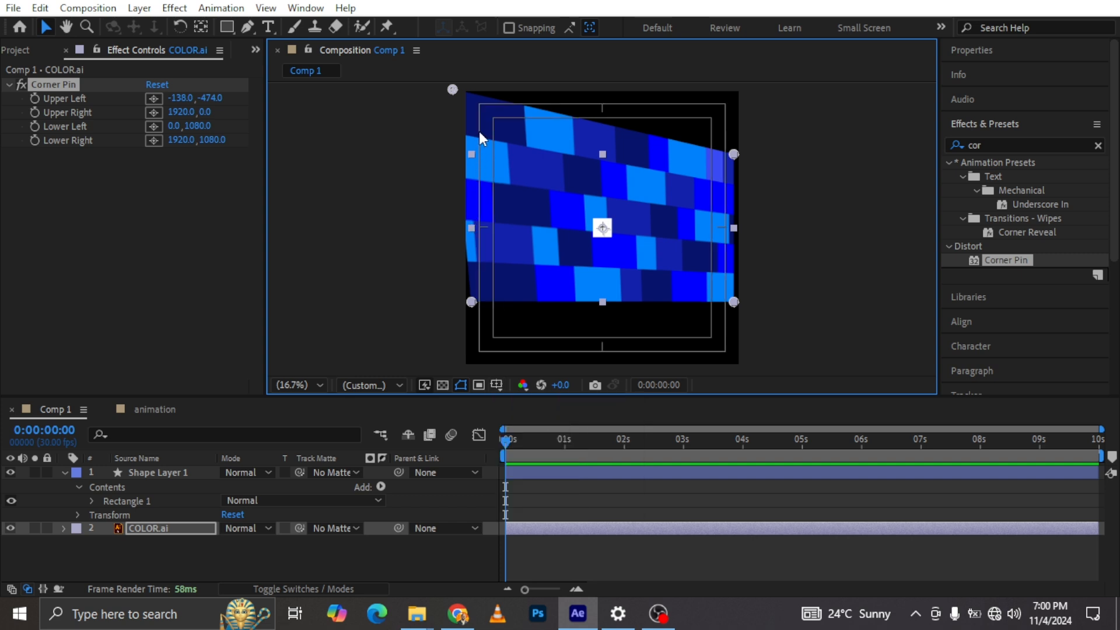
{"action": "left_click_drag", "start_coordinate": [733, 154], "coordinate": [595, 219]}
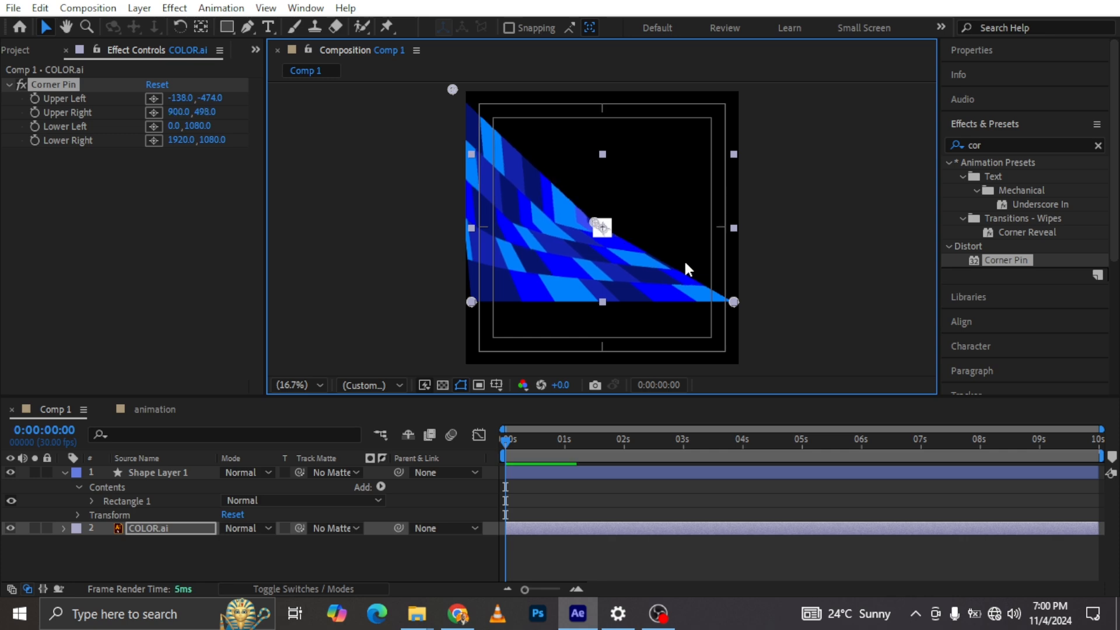
{"action": "left_click_drag", "start_coordinate": [733, 301], "coordinate": [593, 236]}
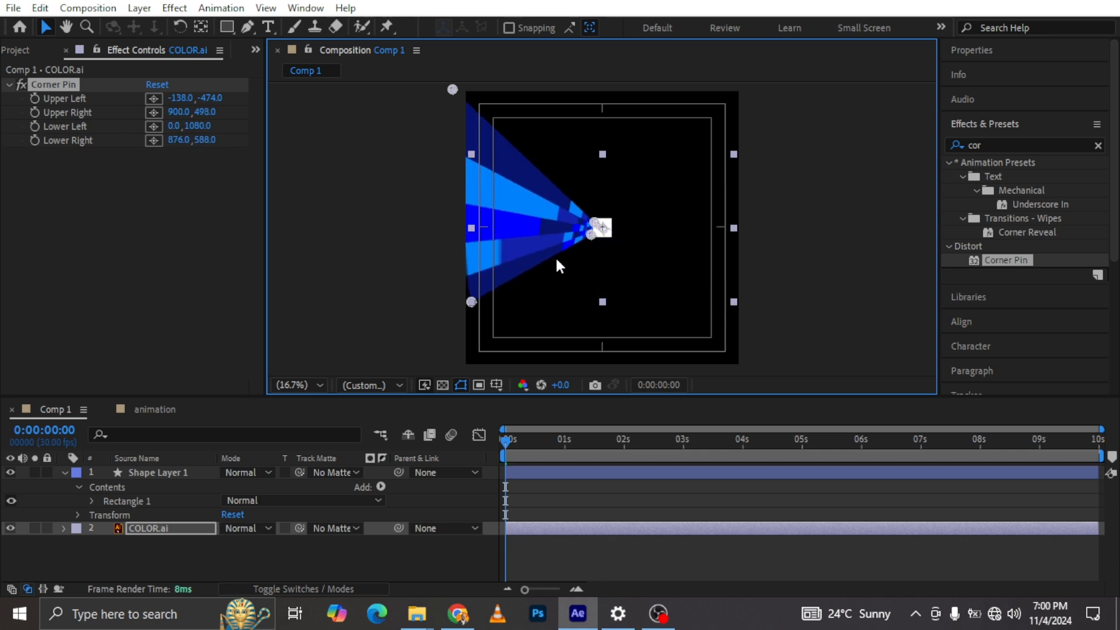
{"action": "left_click_drag", "start_coordinate": [474, 302], "coordinate": [459, 374]}
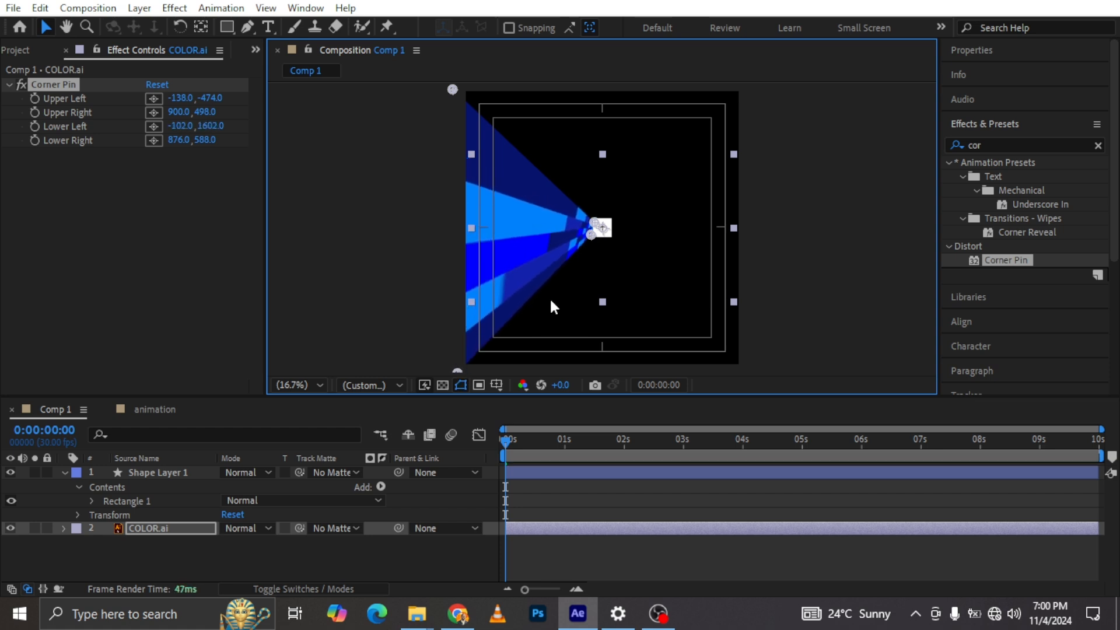
Refine the pins against the square's left edge: upper right about (890, 472.5), lower right about (891, 606), and move upper left to about (-130, -546)
{"action": "scroll", "coordinate": [604, 237], "scroll_direction": "up", "scroll_amount": 7}
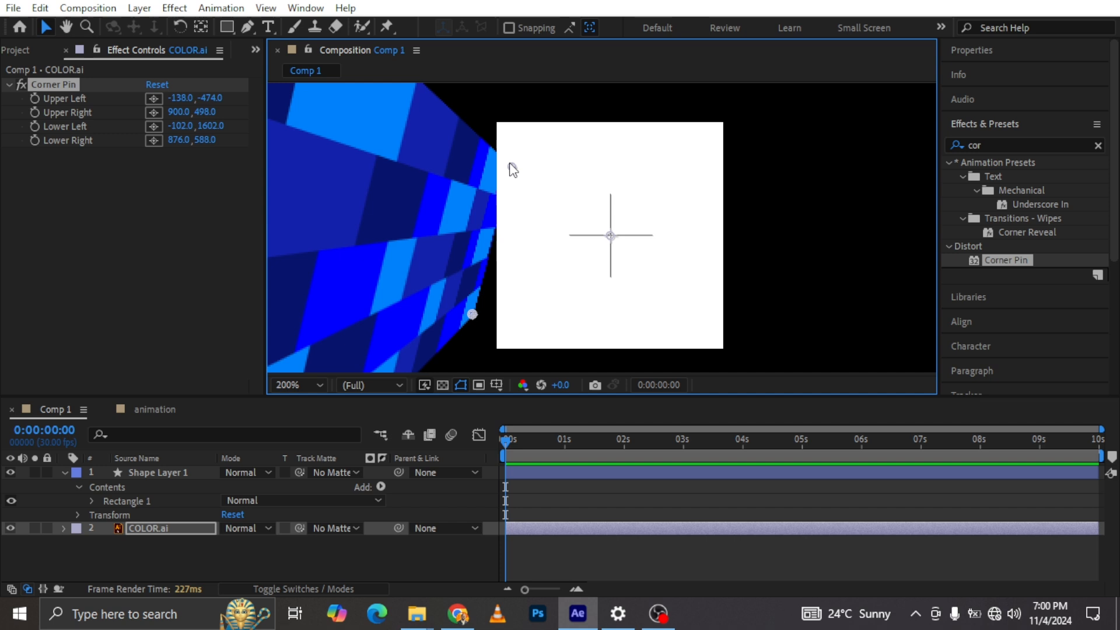
{"action": "left_click_drag", "start_coordinate": [512, 167], "coordinate": [496, 127]}
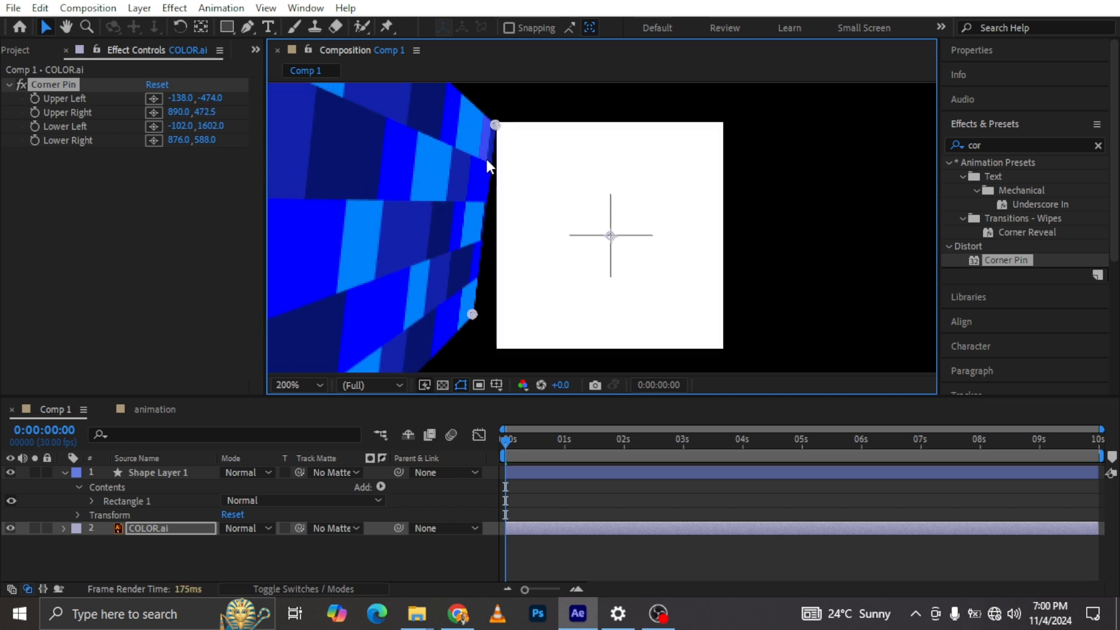
{"action": "left_click_drag", "start_coordinate": [474, 316], "coordinate": [497, 340]}
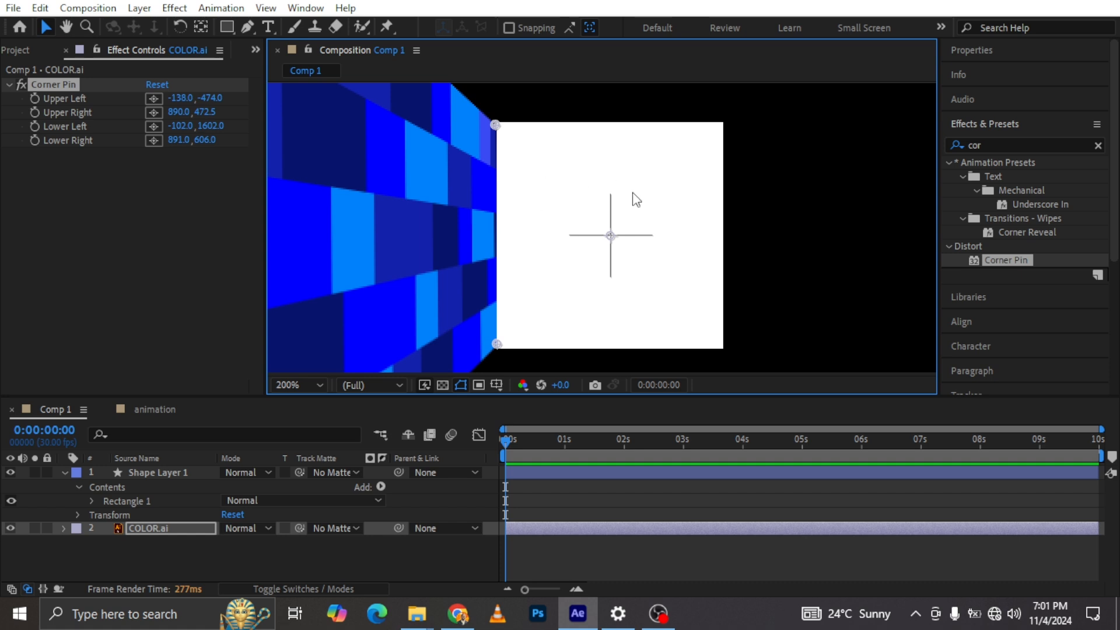
{"action": "scroll", "coordinate": [597, 184], "scroll_direction": "down", "scroll_amount": 8}
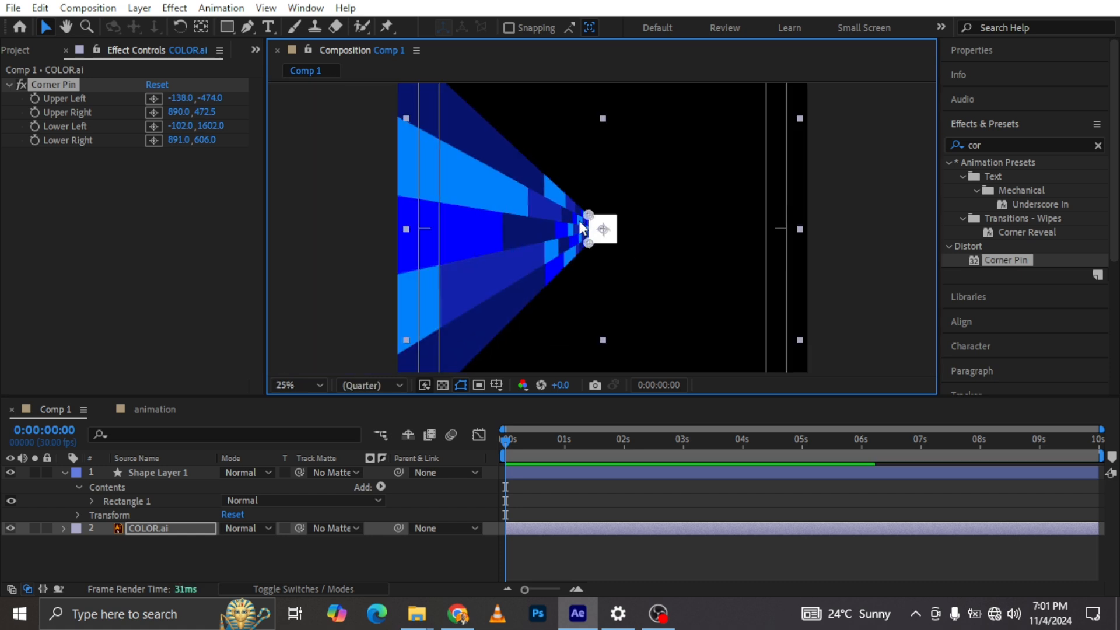
{"action": "key", "text": "period"}
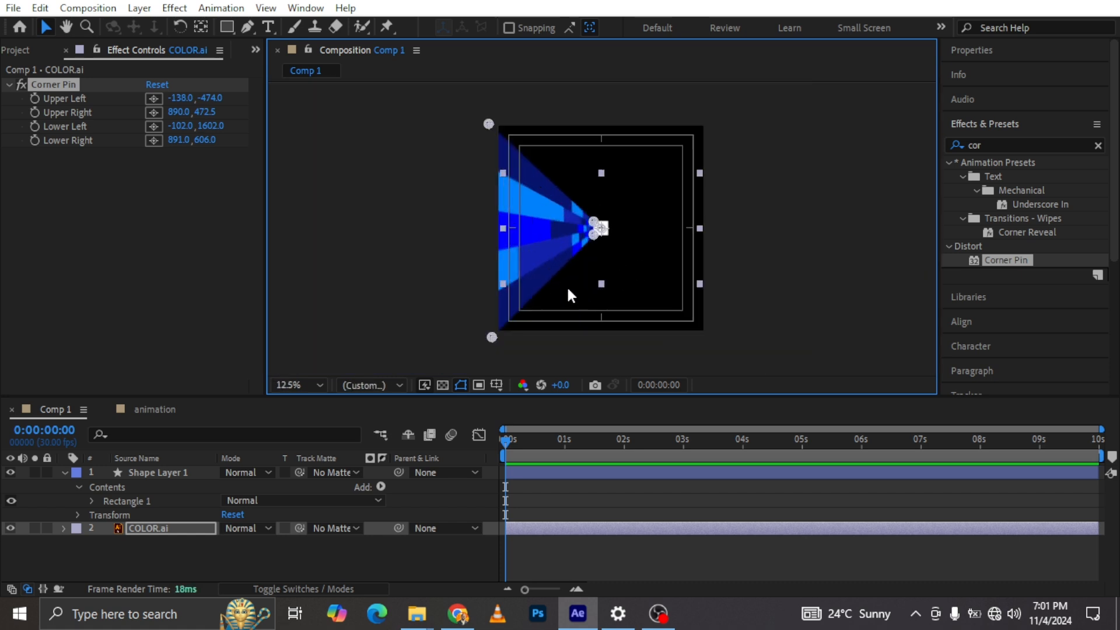
{"action": "left_click_drag", "start_coordinate": [487, 126], "coordinate": [488, 119]}
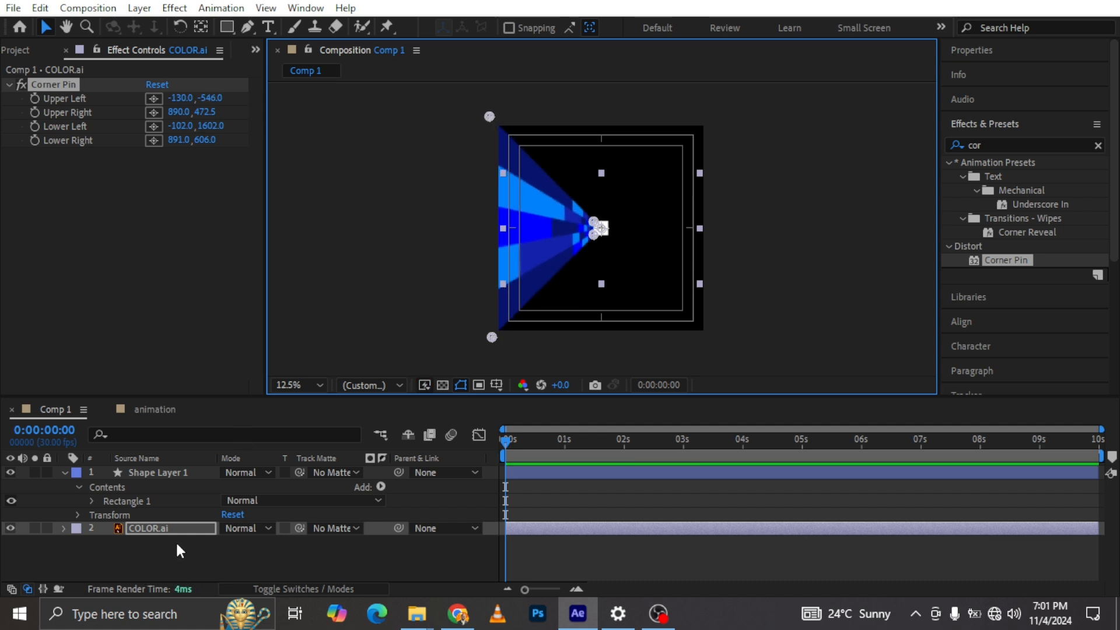
Pre-compose the COLOR.ai layer, leaving all attributes in Comp 1
{"action": "right_click", "coordinate": [166, 529]}
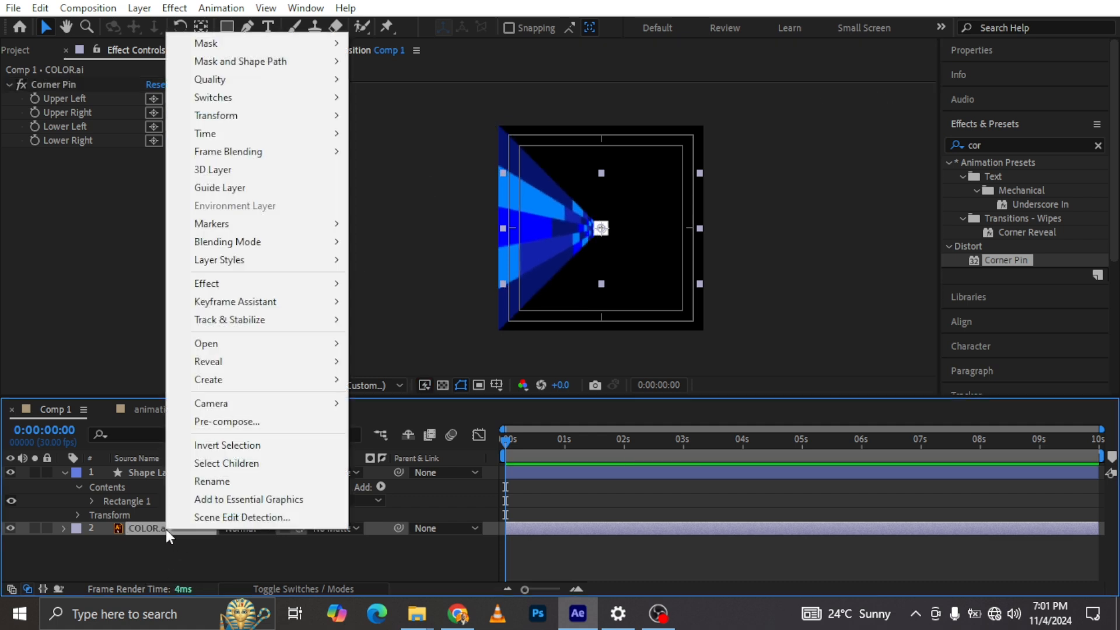
{"action": "left_click", "coordinate": [240, 422]}
{"action": "left_click", "coordinate": [512, 217]}
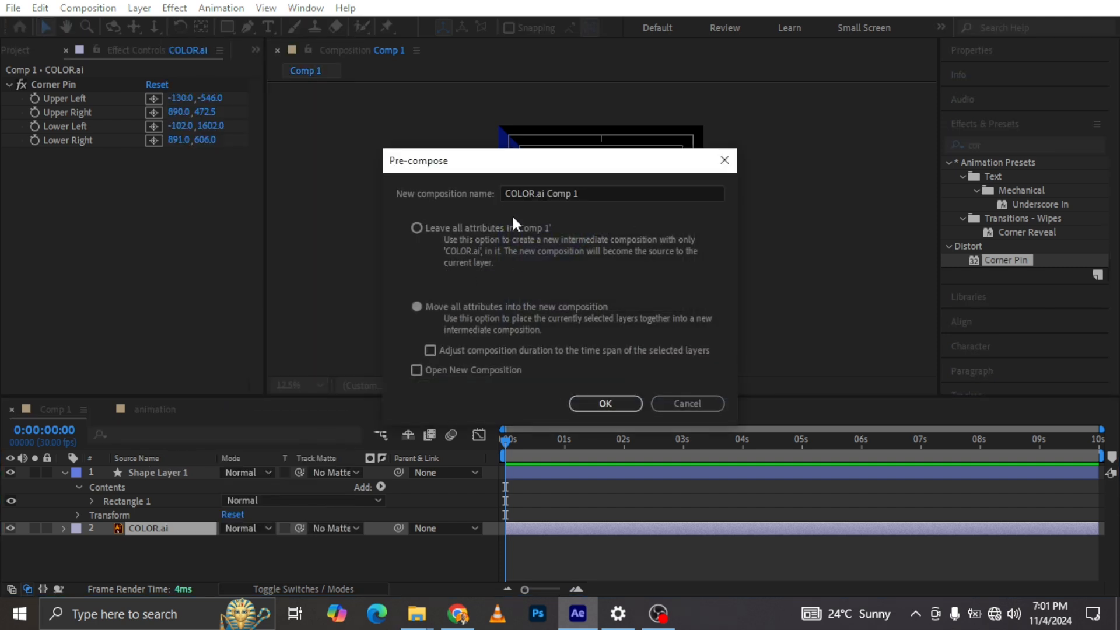
{"action": "left_click", "coordinate": [433, 229]}
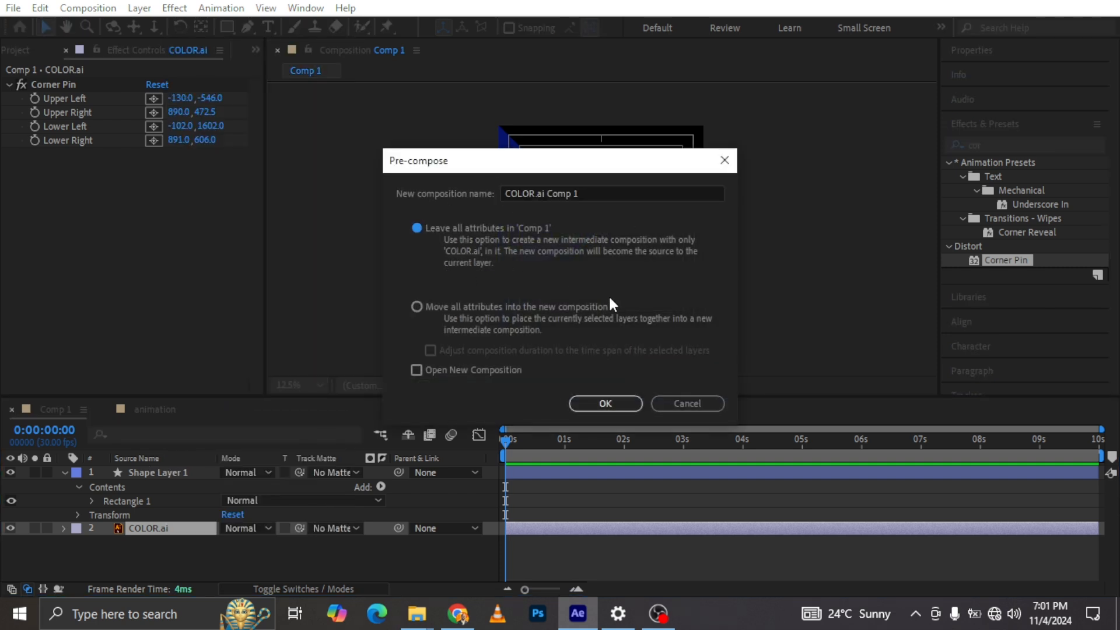
{"action": "left_click", "coordinate": [607, 404]}
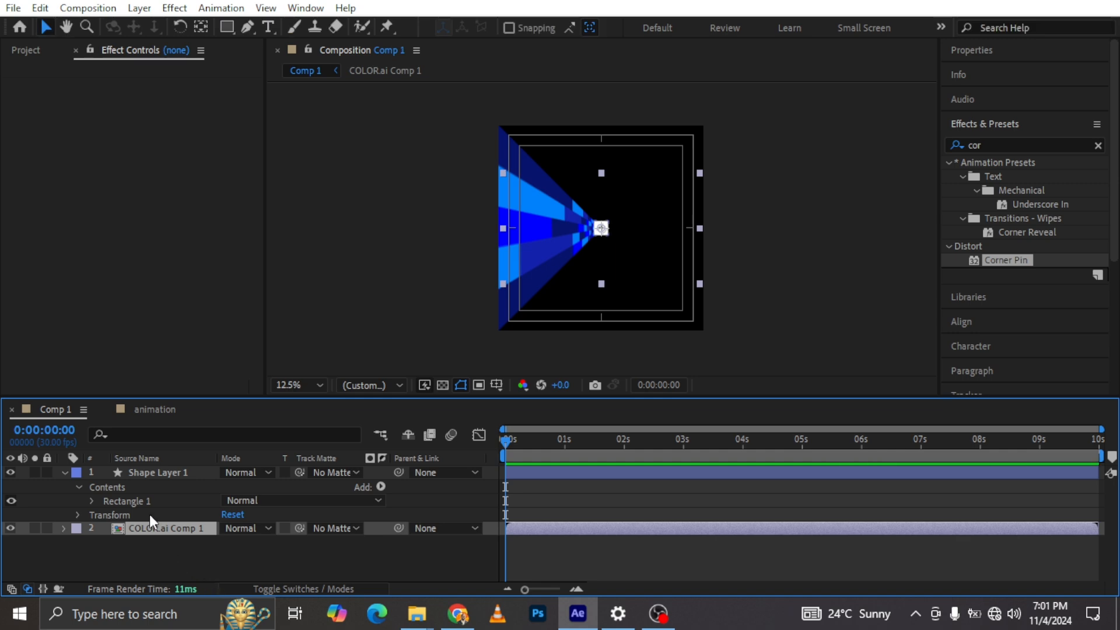
Rename the pre-composed COLOR.ai Comp 1 layer to "color move"
{"action": "right_click", "coordinate": [148, 529]}
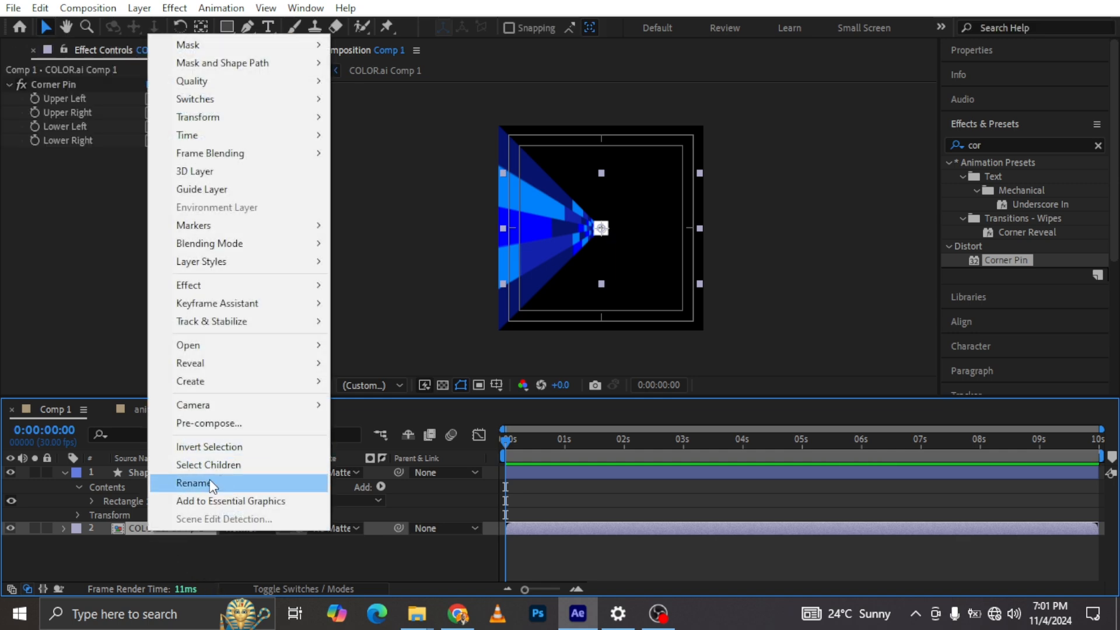
{"action": "left_click", "coordinate": [210, 483]}
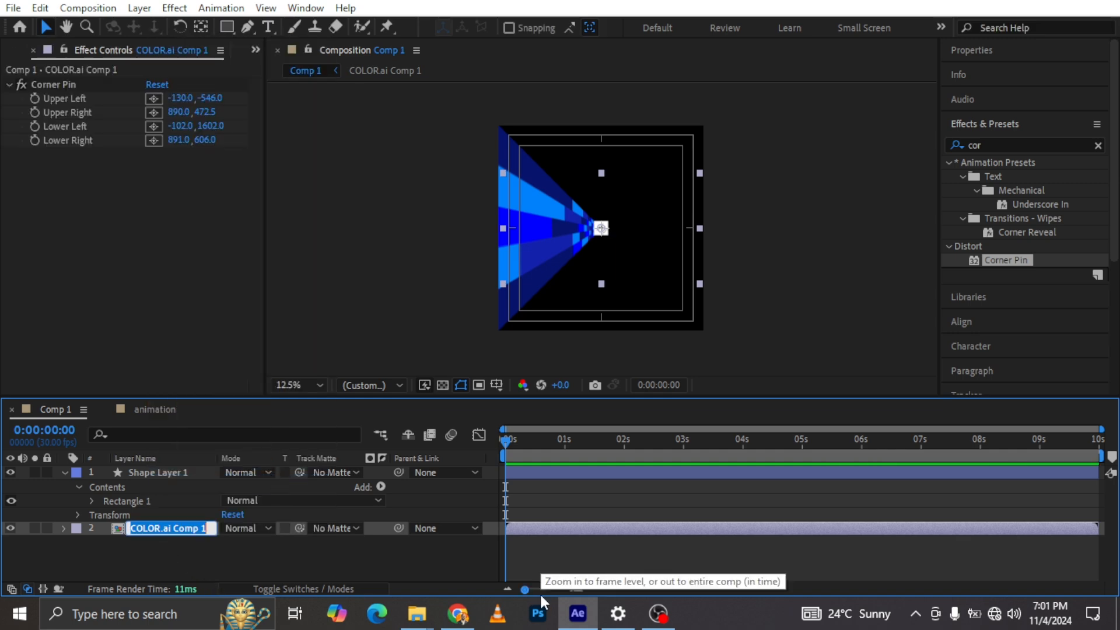
{"action": "type", "text": "color move"}
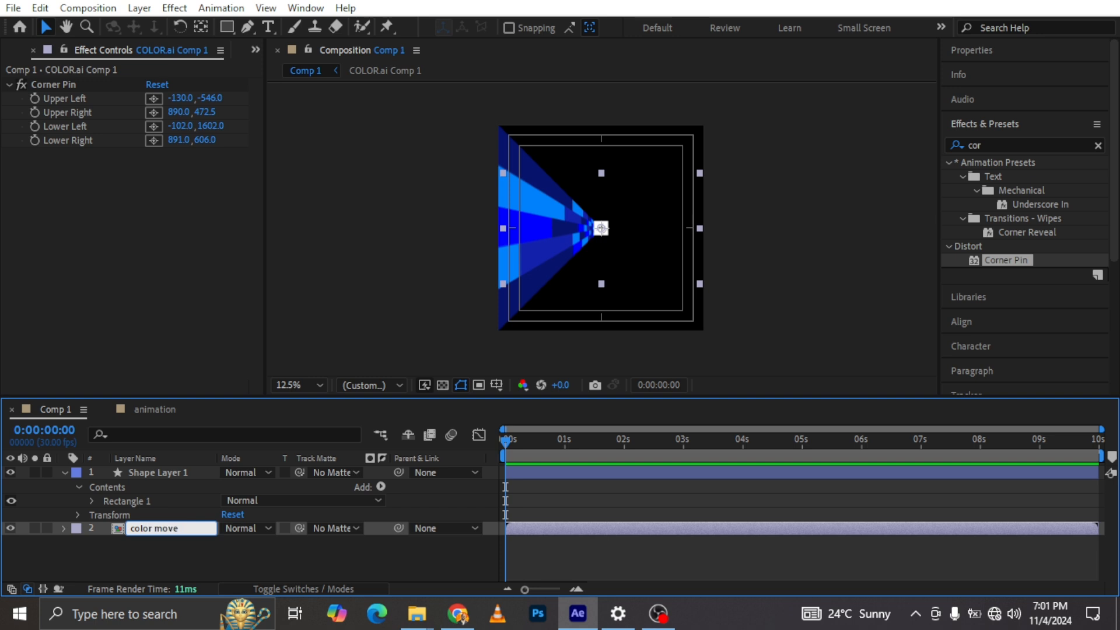
{"action": "key", "text": "Return"}
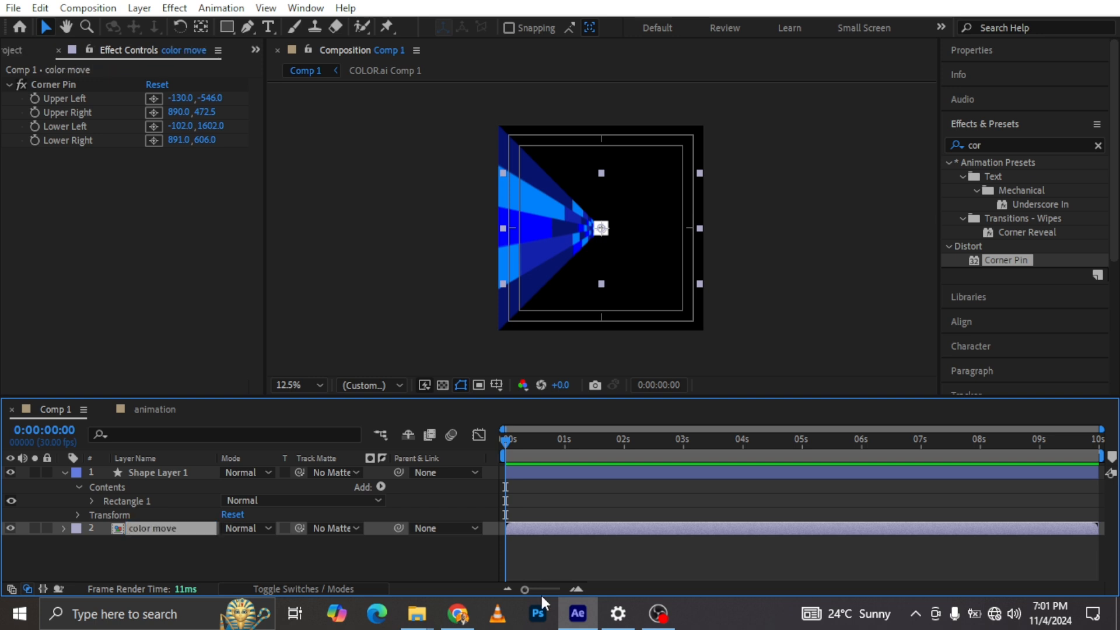
Open the color move pre-comp, search the effects for "repe" and apply CC RepeTile to the COLOR.ai artwork
{"action": "double_click", "coordinate": [162, 528]}
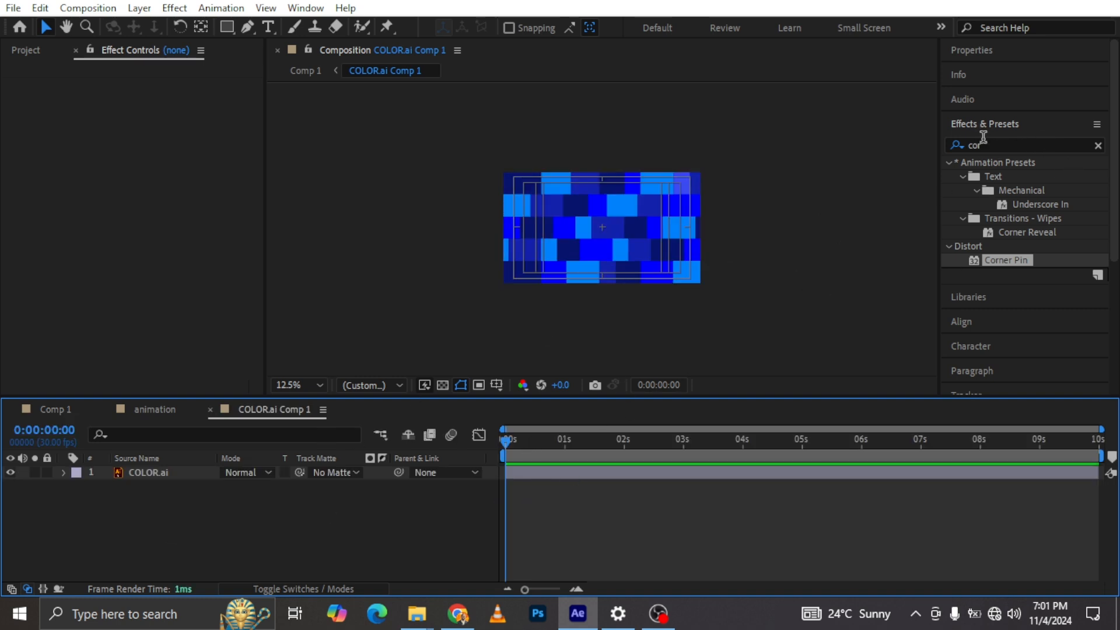
{"action": "left_click", "coordinate": [999, 144]}
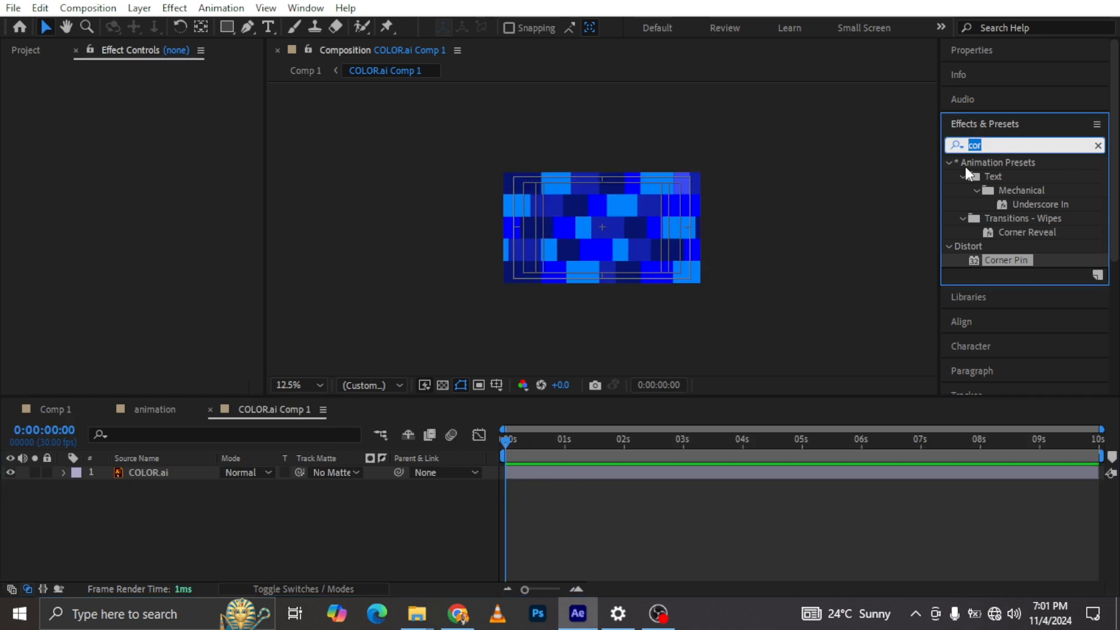
{"action": "type", "text": "rp"}
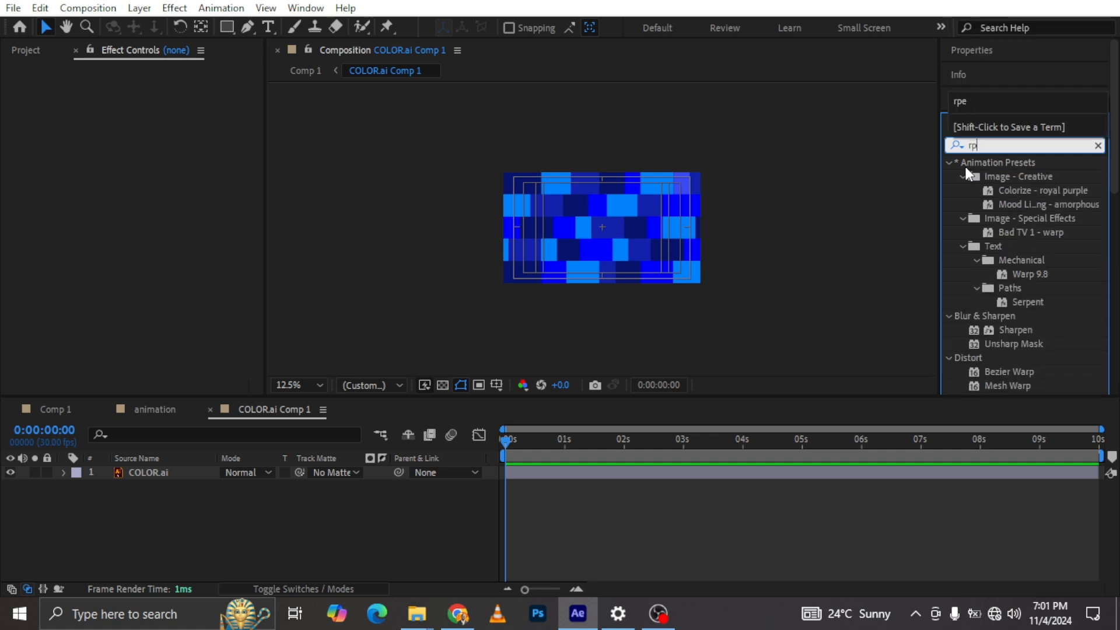
{"action": "key", "text": "BackSpace"}
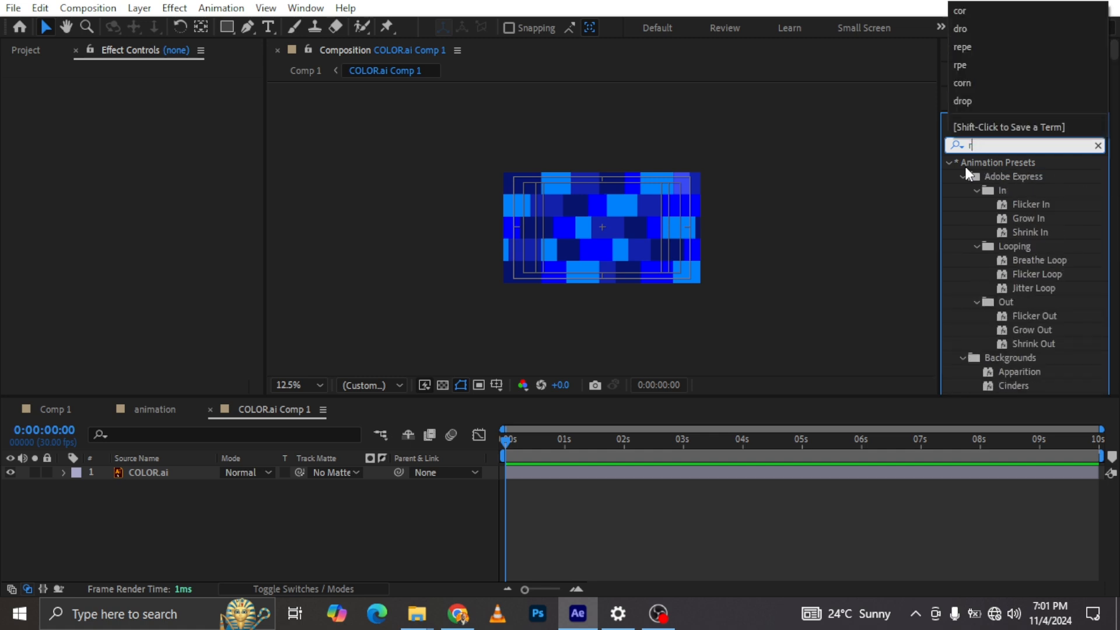
{"action": "type", "text": "ep"}
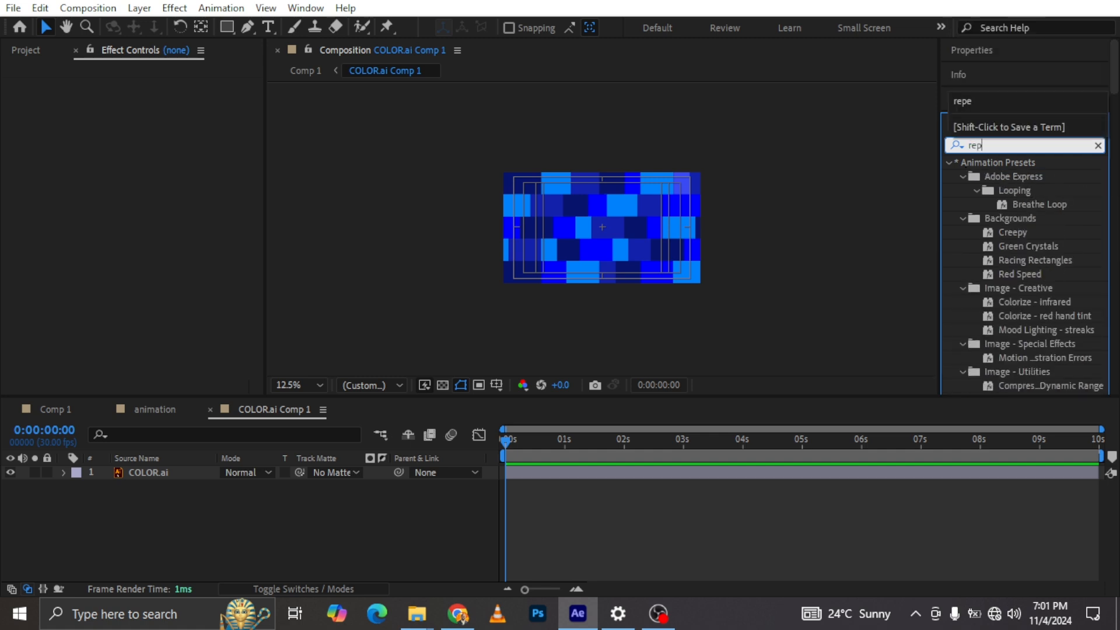
{"action": "type", "text": "e"}
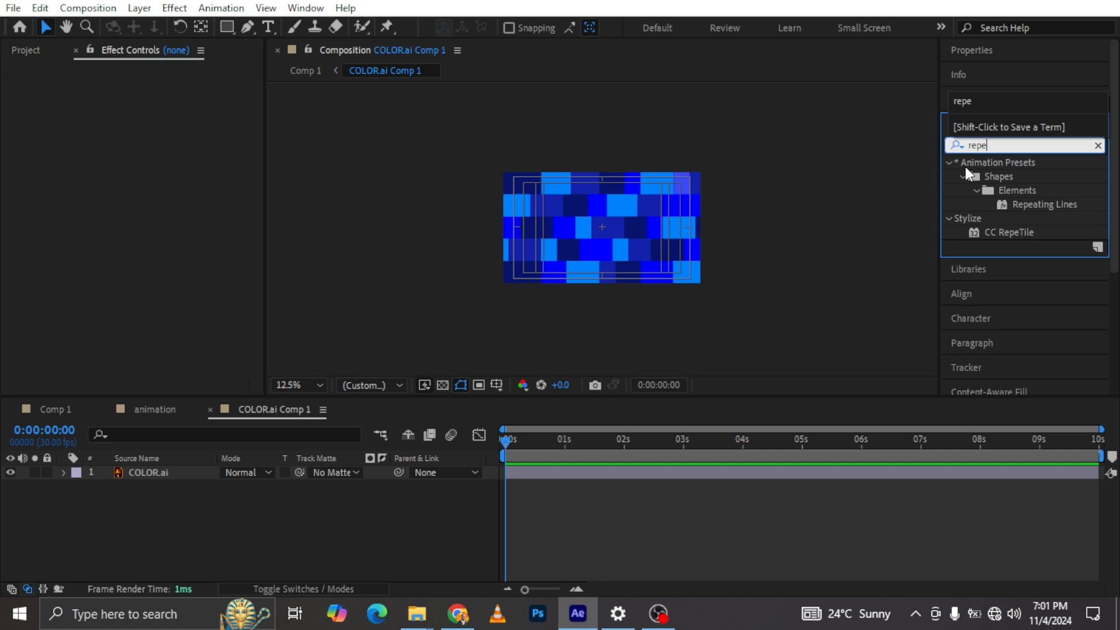
{"action": "left_click", "coordinate": [1012, 232]}
{"action": "left_click_drag", "start_coordinate": [1010, 231], "coordinate": [617, 215]}
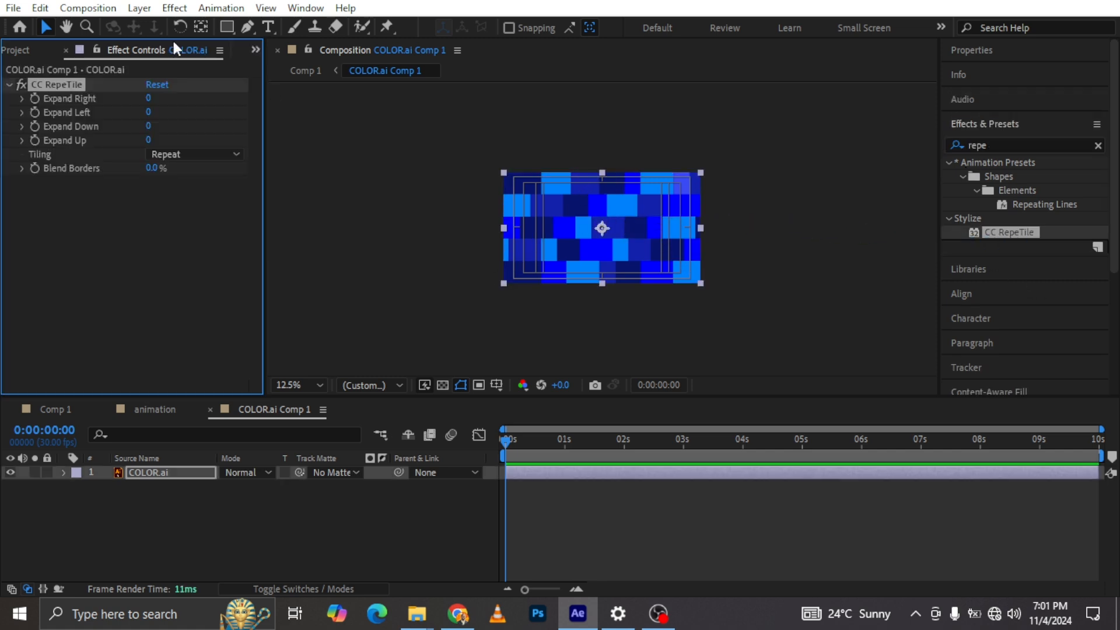
Set CC RepeTile's Expand Right and Expand Left to 2000 each
{"action": "left_click", "coordinate": [149, 99]}
{"action": "key", "text": "Return"}
{"action": "left_click", "coordinate": [148, 113]}
{"action": "type", "text": "2000"}
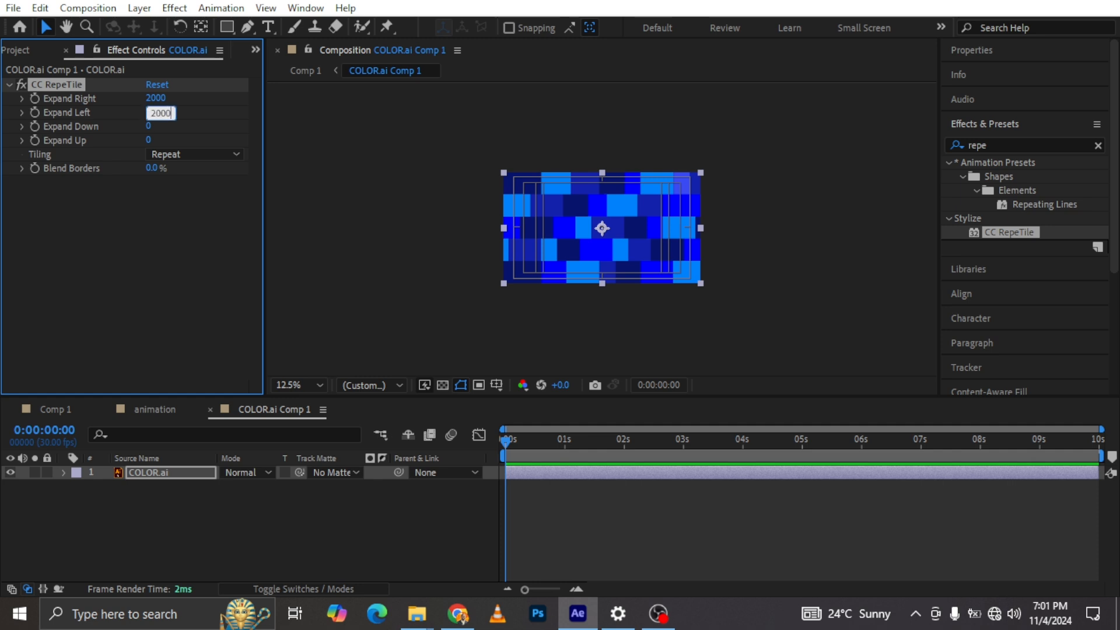
{"action": "key", "text": "Return"}
At 0:00:04:29, shift COLOR.ai horizontally to Position 2952, 540 and set a Position keyframe there
{"action": "key", "text": "p"}
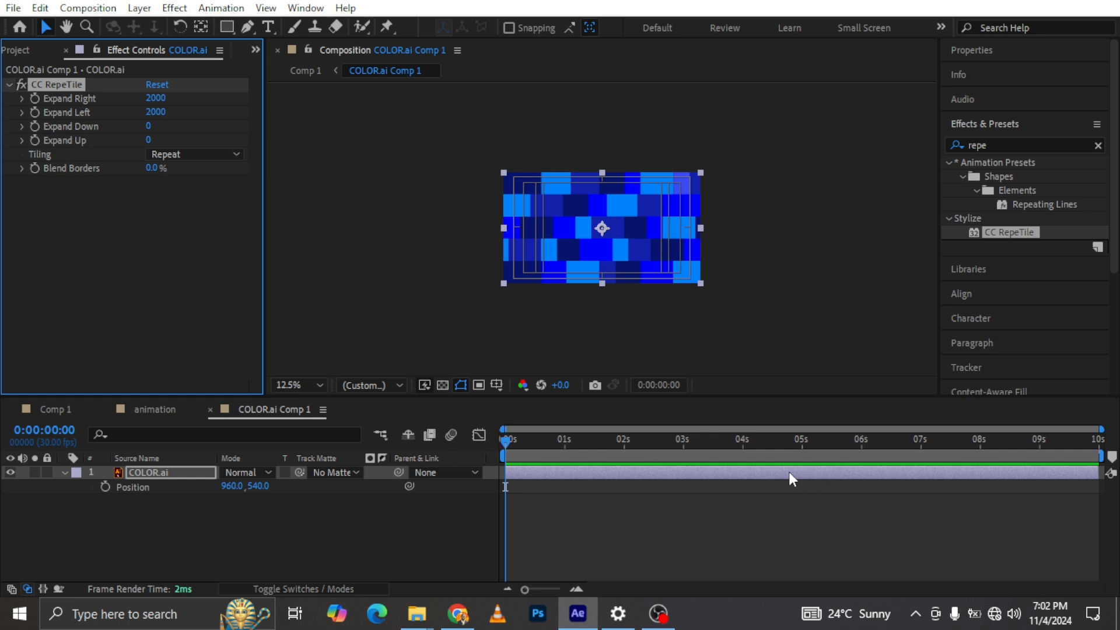
{"action": "left_click", "coordinate": [800, 442]}
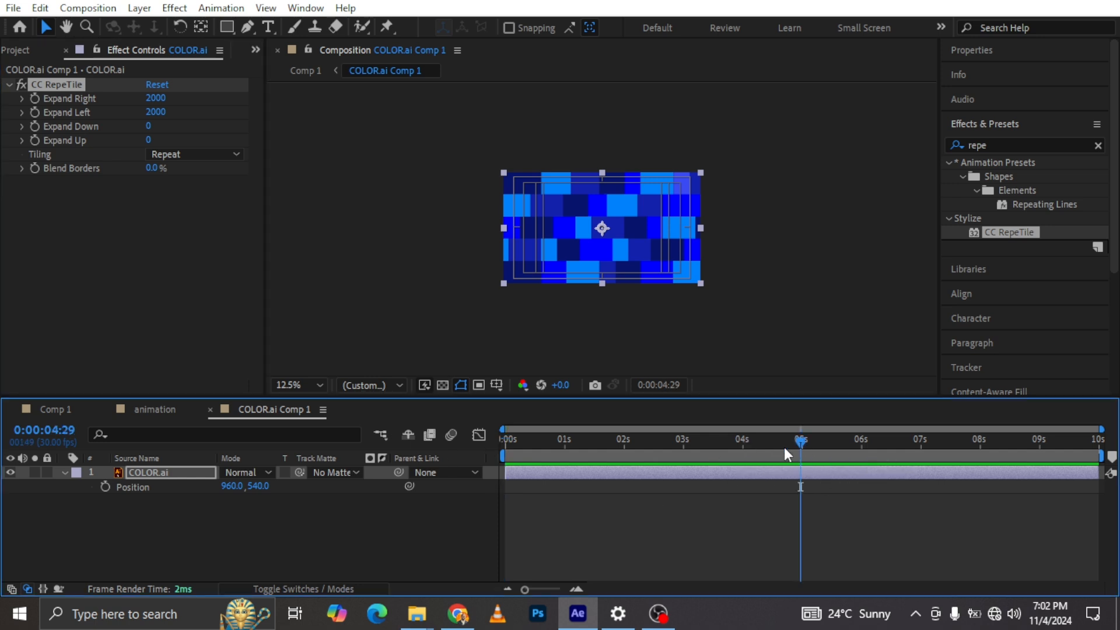
{"action": "left_click_drag", "start_coordinate": [225, 492], "coordinate": [1044, 483]}
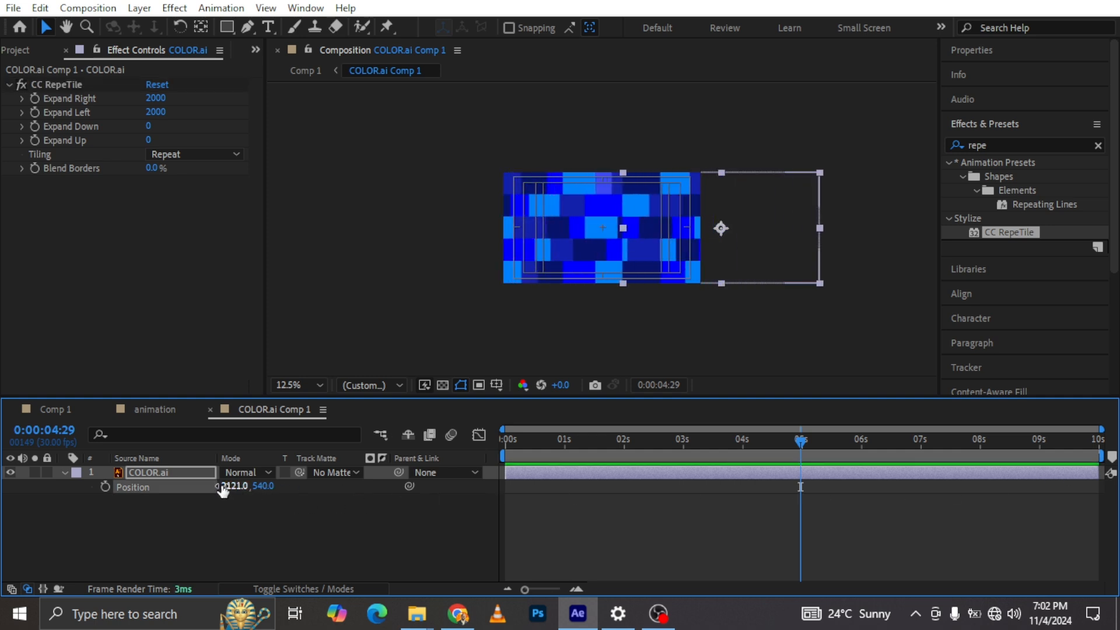
{"action": "left_click_drag", "start_coordinate": [222, 486], "coordinate": [537, 475]}
{"action": "left_click_drag", "start_coordinate": [234, 485], "coordinate": [193, 507]}
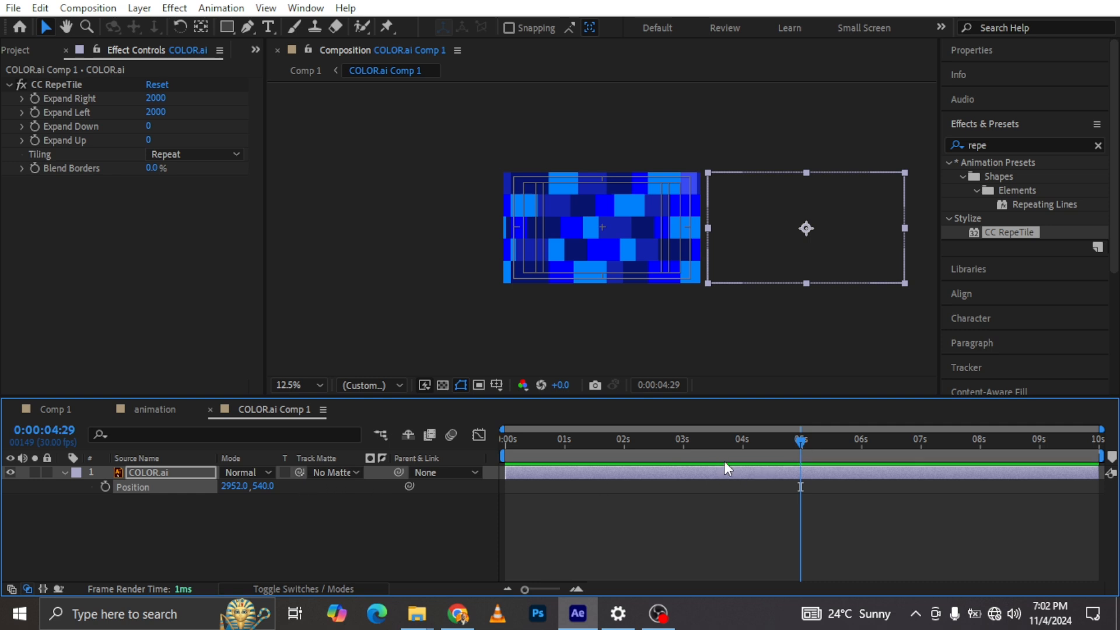
{"action": "left_click", "coordinate": [105, 486]}
At 0:00:00:00, reset COLOR.ai's Position and shift it to -1043, 540 as the starting keyframe
{"action": "left_click_drag", "start_coordinate": [519, 453], "coordinate": [477, 439]}
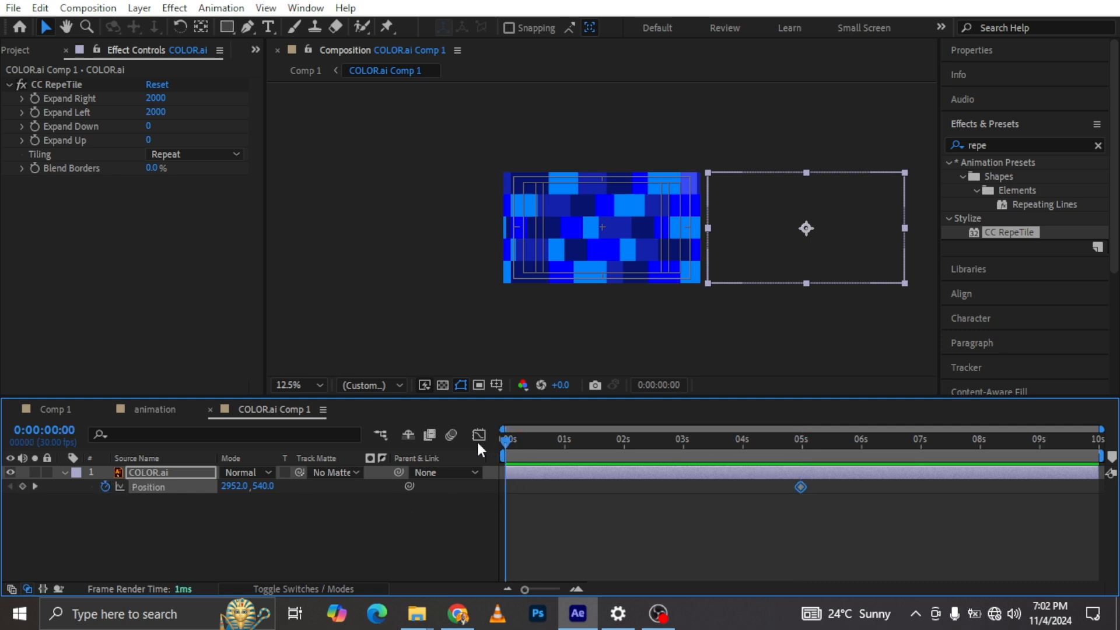
{"action": "right_click", "coordinate": [193, 484]}
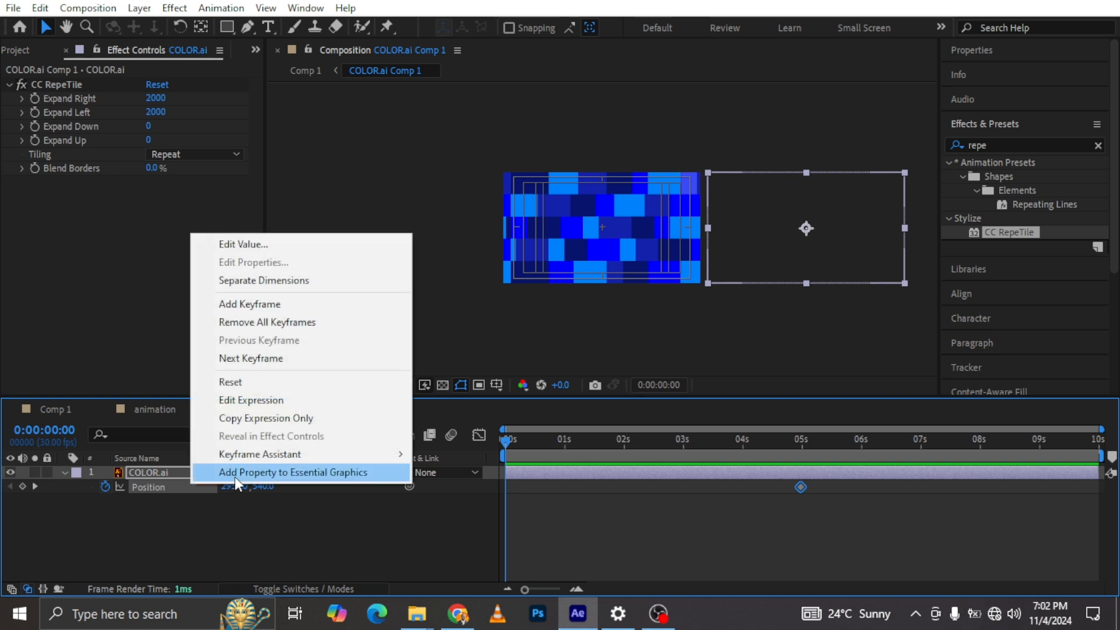
{"action": "left_click", "coordinate": [239, 382]}
{"action": "left_click_drag", "start_coordinate": [226, 487], "coordinate": [67, 486]}
{"action": "left_click_drag", "start_coordinate": [229, 487], "coordinate": [350, 495]}
{"action": "left_click_drag", "start_coordinate": [232, 491], "coordinate": [3, 541]}
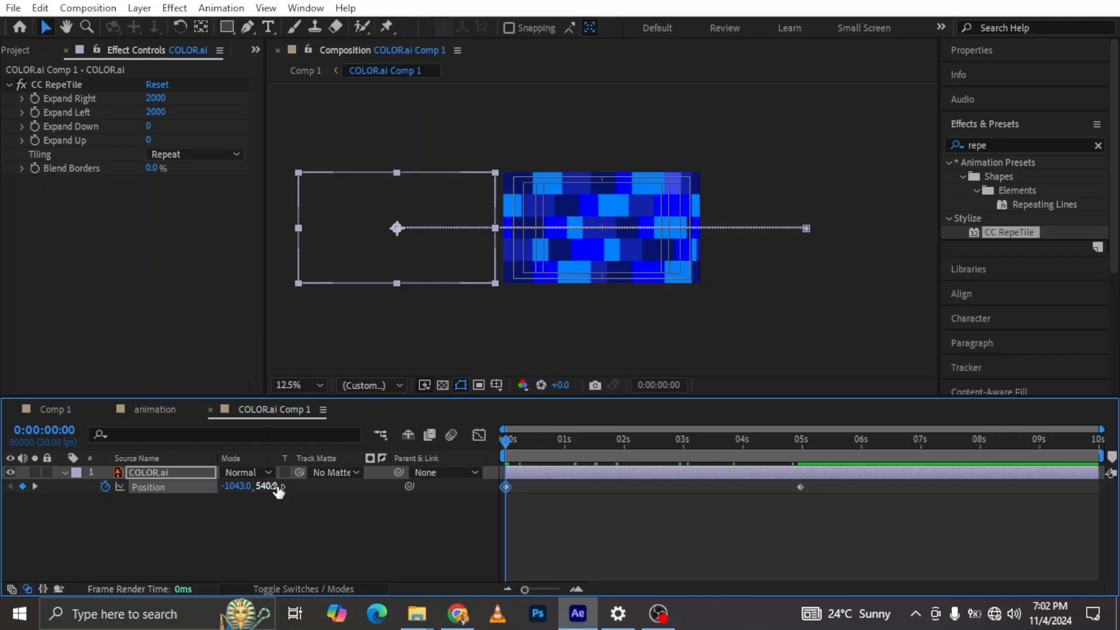
Add a loopOut() expression to COLOR.ai's Position and scrub through the timeline to check the looping motion
{"action": "left_click", "coordinate": [104, 487], "text": "alt"}
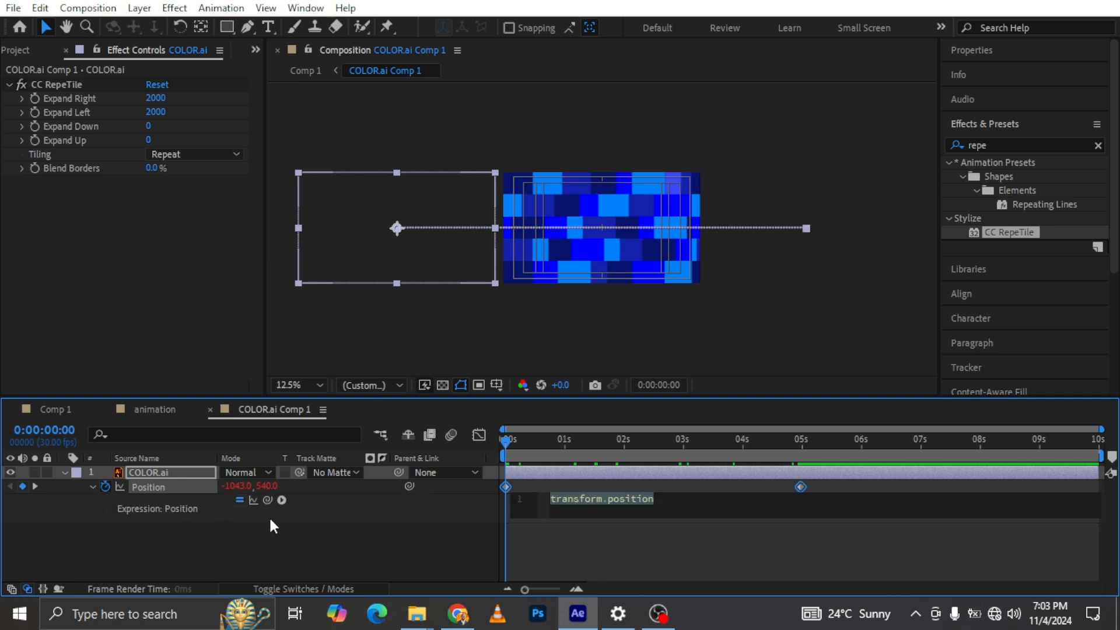
{"action": "type", "text": "loop"}
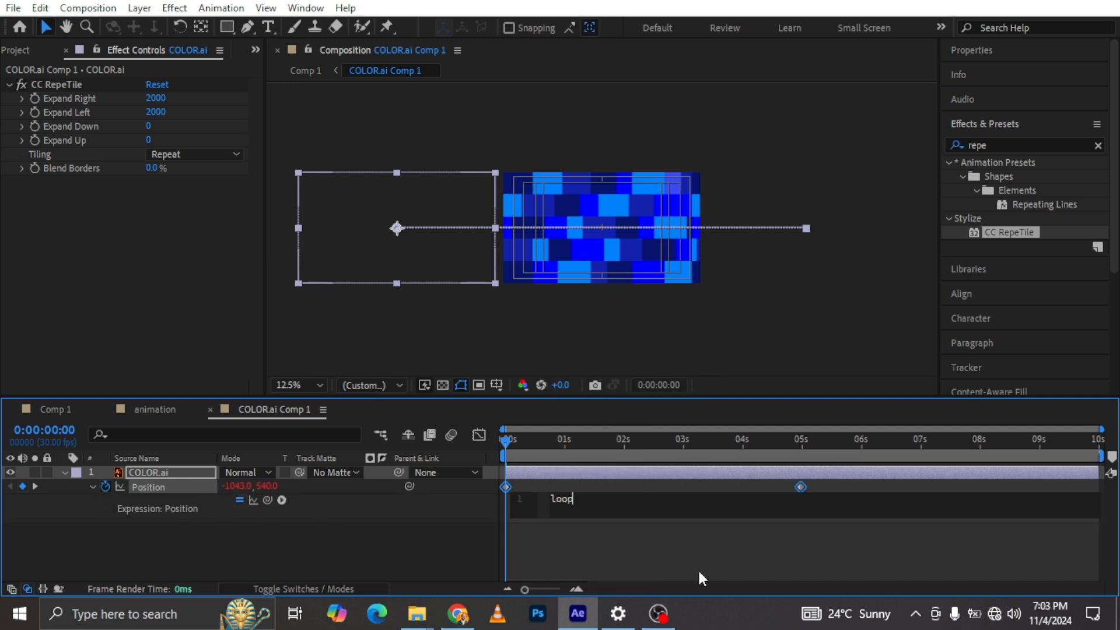
{"action": "key", "text": "Down"}
{"action": "key", "text": "Down"}
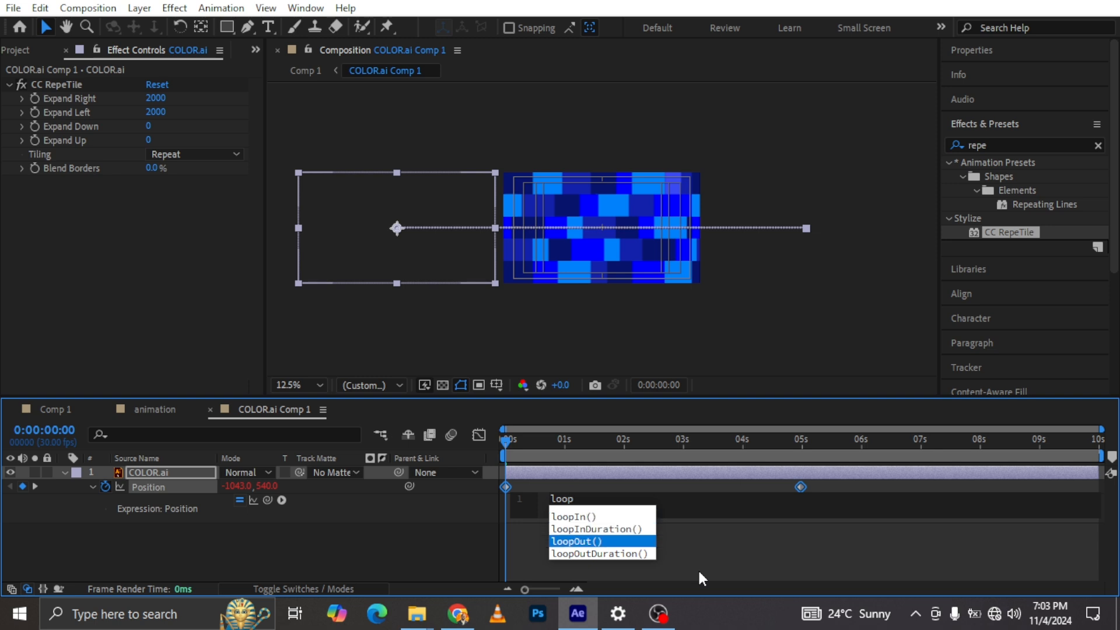
{"action": "key", "text": "Return"}
{"action": "left_click", "coordinate": [469, 527]}
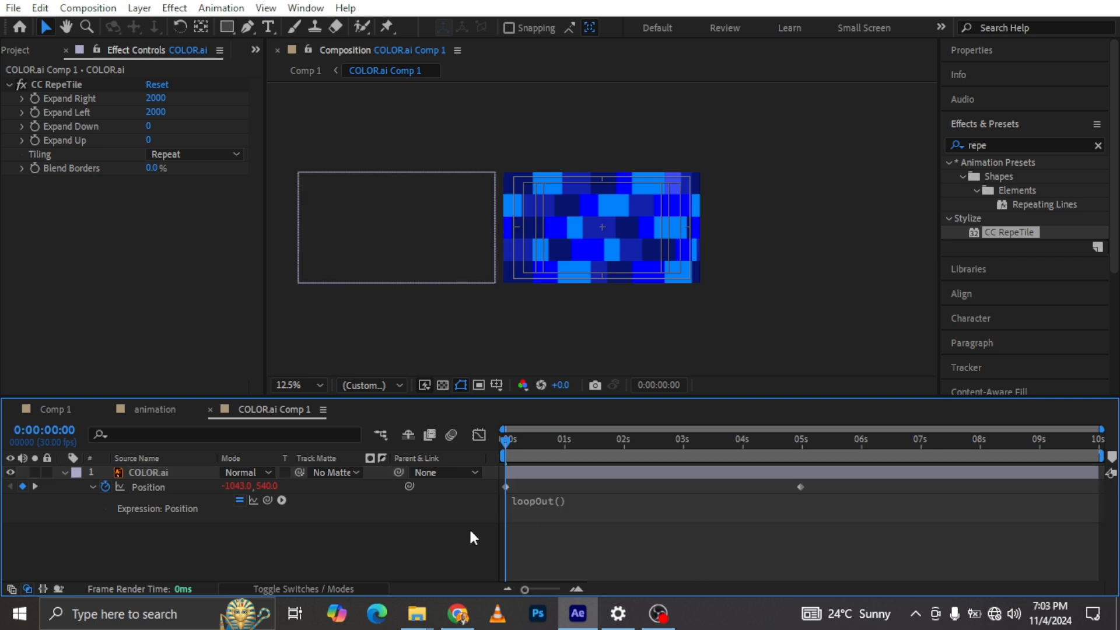
{"action": "left_click_drag", "start_coordinate": [505, 442], "coordinate": [1075, 441]}
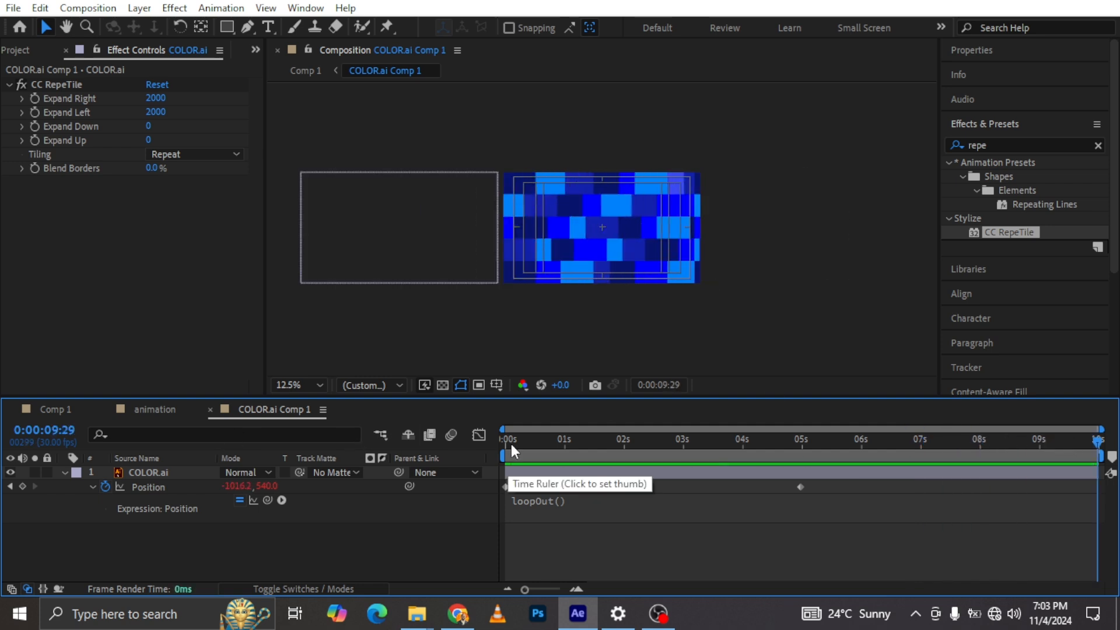
{"action": "left_click_drag", "start_coordinate": [514, 445], "coordinate": [503, 443]}
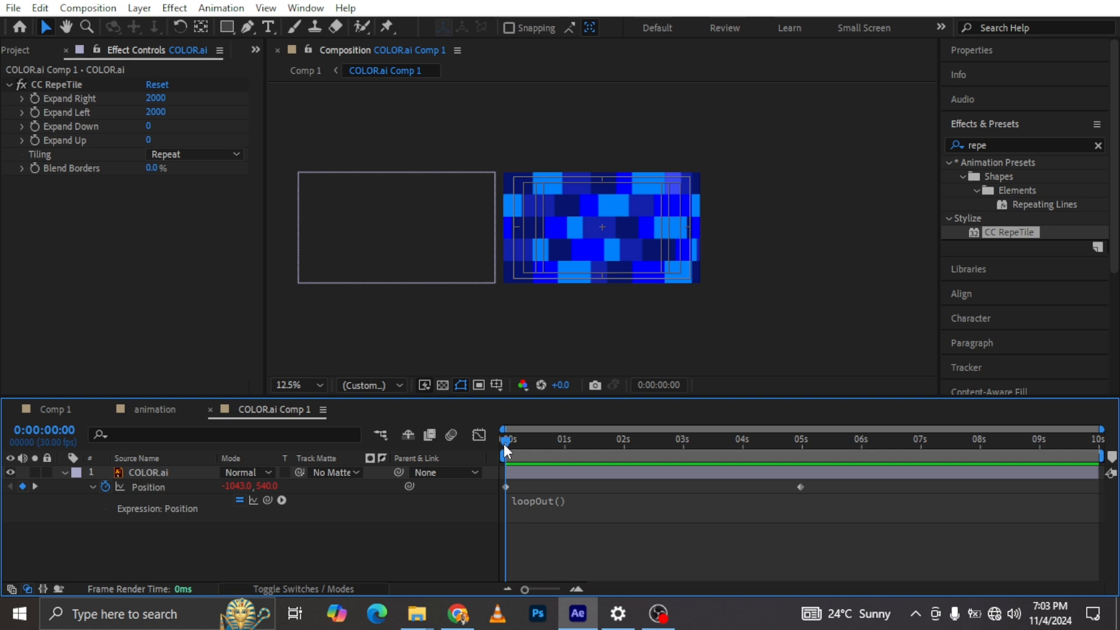
Return to Comp 1 and move the color move layer above Shape Layer 1
{"action": "left_click", "coordinate": [294, 415]}
{"action": "left_click", "coordinate": [71, 412]}
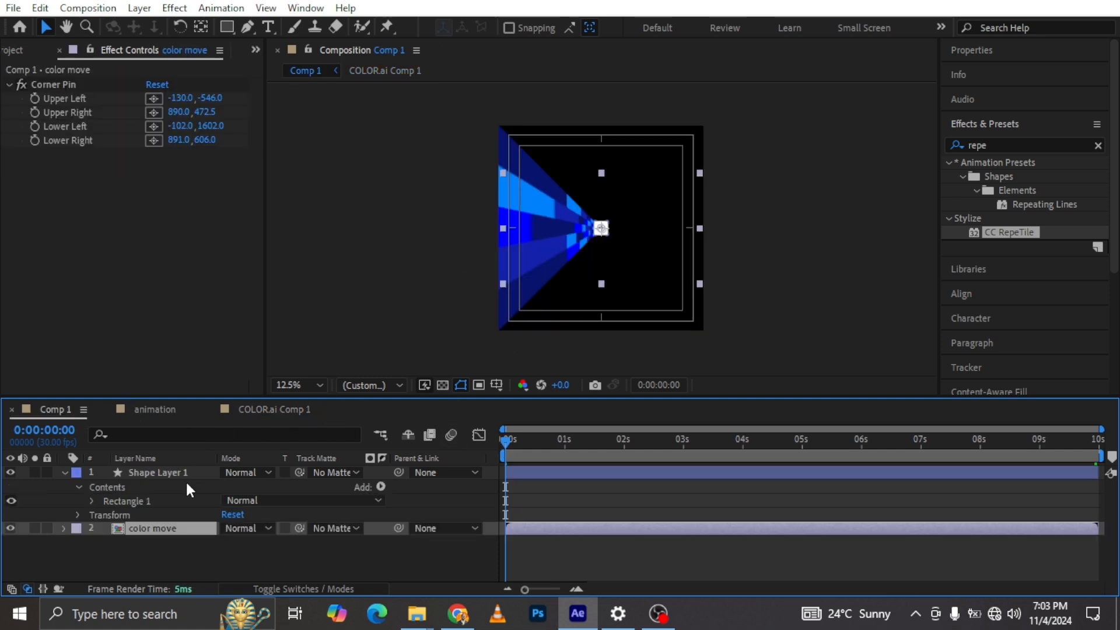
{"action": "left_click_drag", "start_coordinate": [149, 529], "coordinate": [155, 475]}
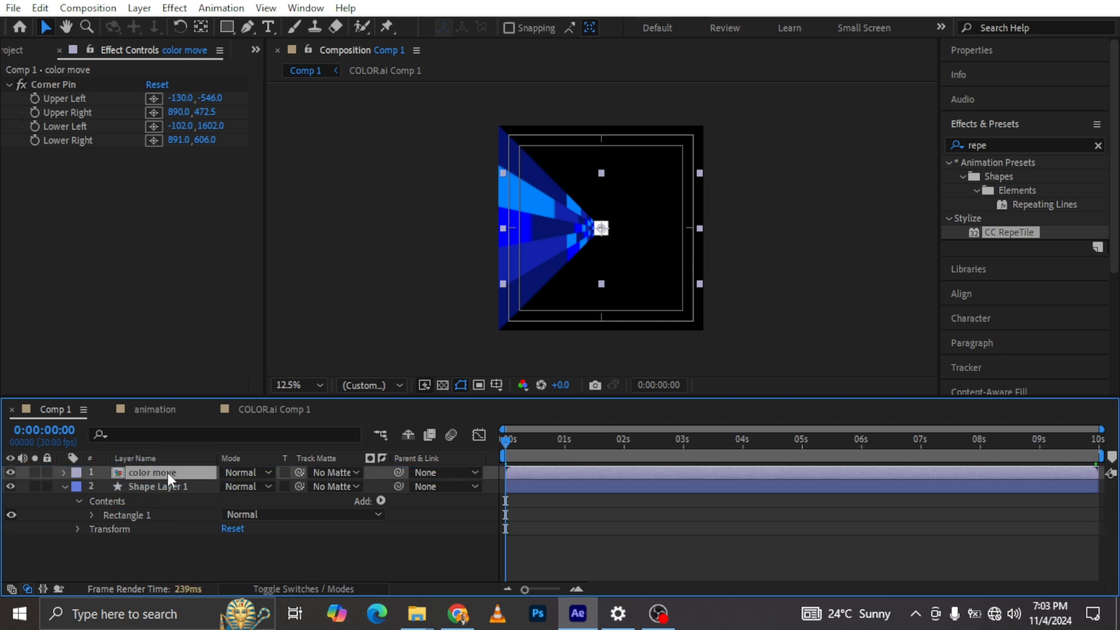
Duplicate the color move layer and set the copy's Rotation to 90°
{"action": "key", "text": "ctrl+d"}
{"action": "key", "text": "r"}
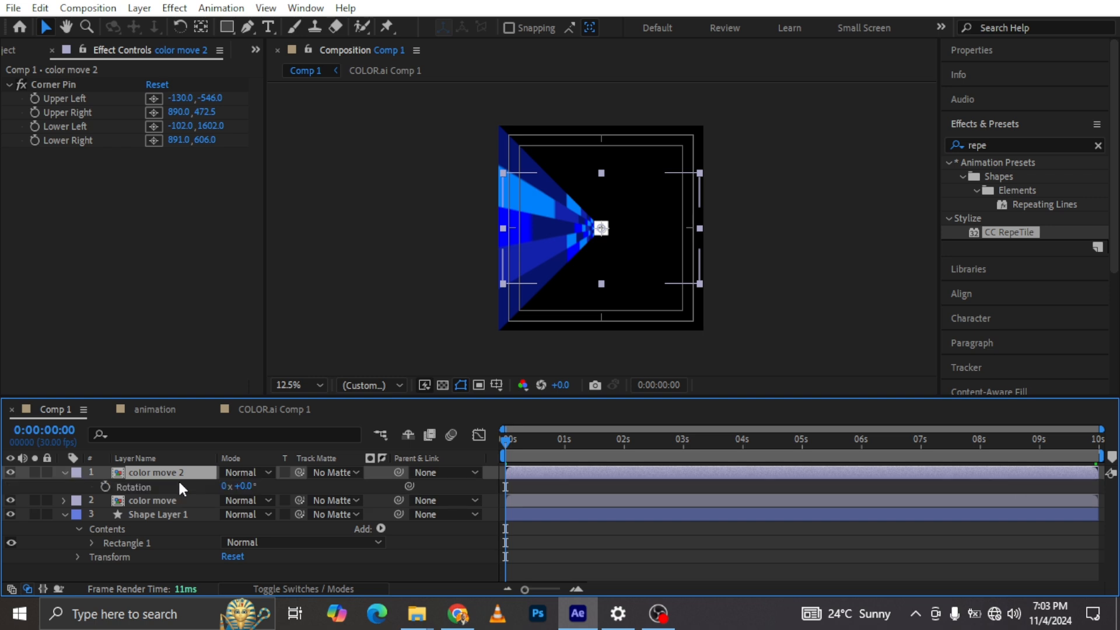
{"action": "left_click", "coordinate": [247, 486]}
{"action": "type", "text": "90"}
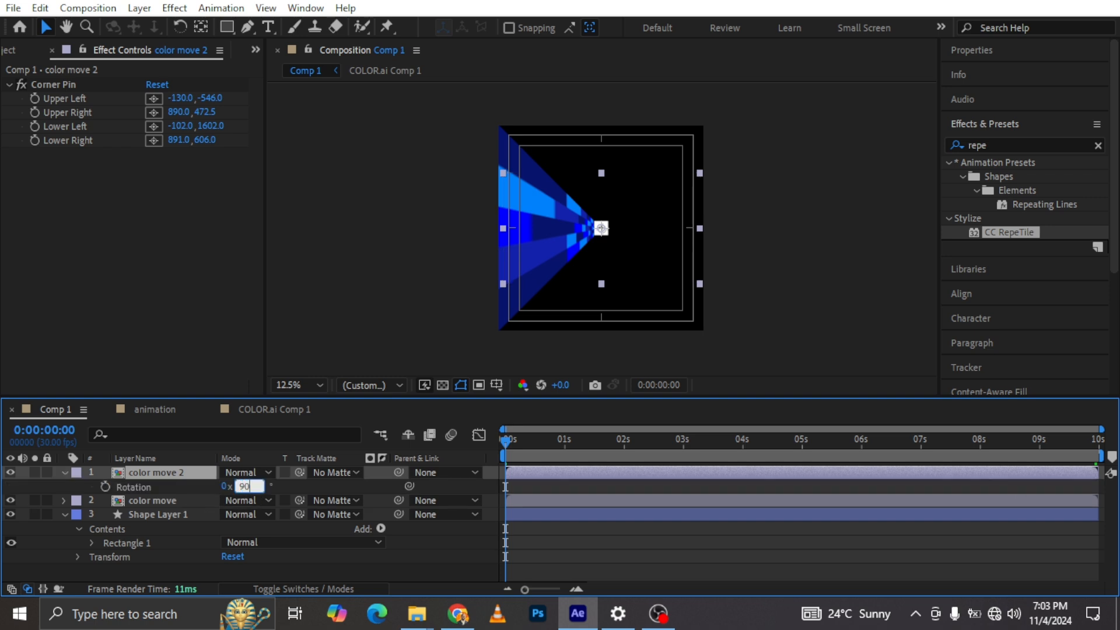
{"action": "key", "text": "Return"}
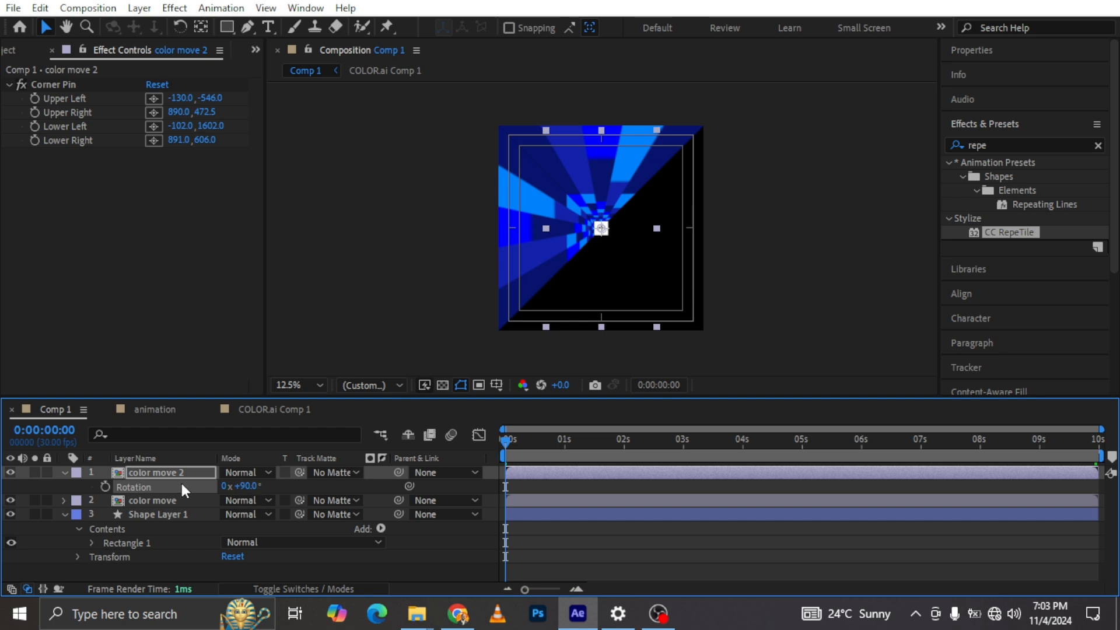
Duplicate the rotated color move layer twice more and set the copies' Rotation to 180° and 270°
{"action": "key", "text": "ctrl+d"}
{"action": "left_click", "coordinate": [245, 499]}
{"action": "type", "text": "180"}
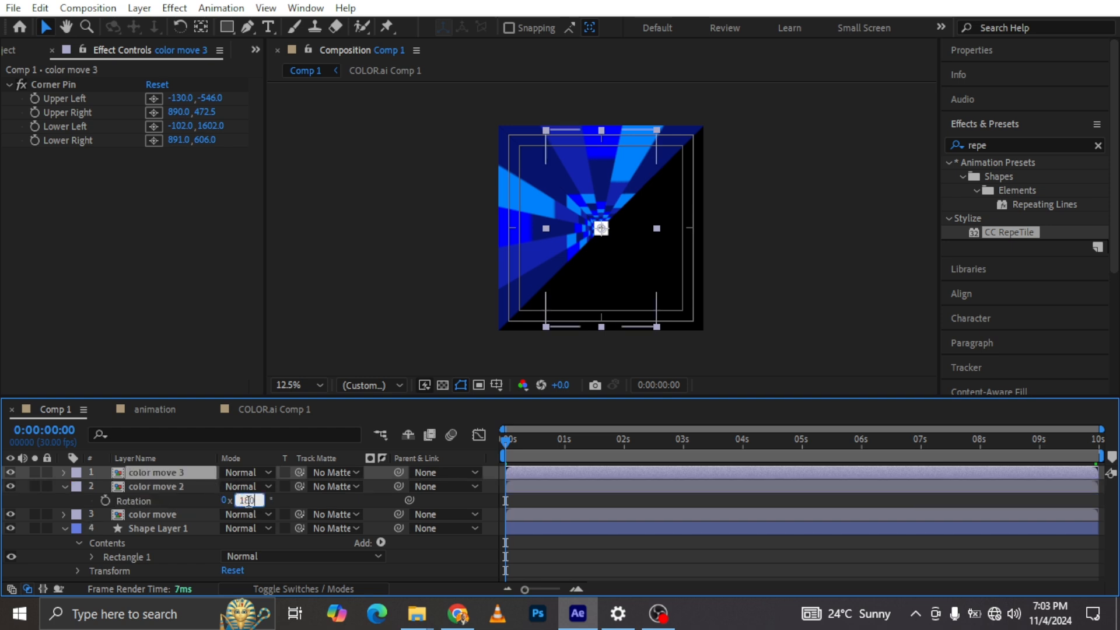
{"action": "key", "text": "Return"}
{"action": "key", "text": "ctrl+d"}
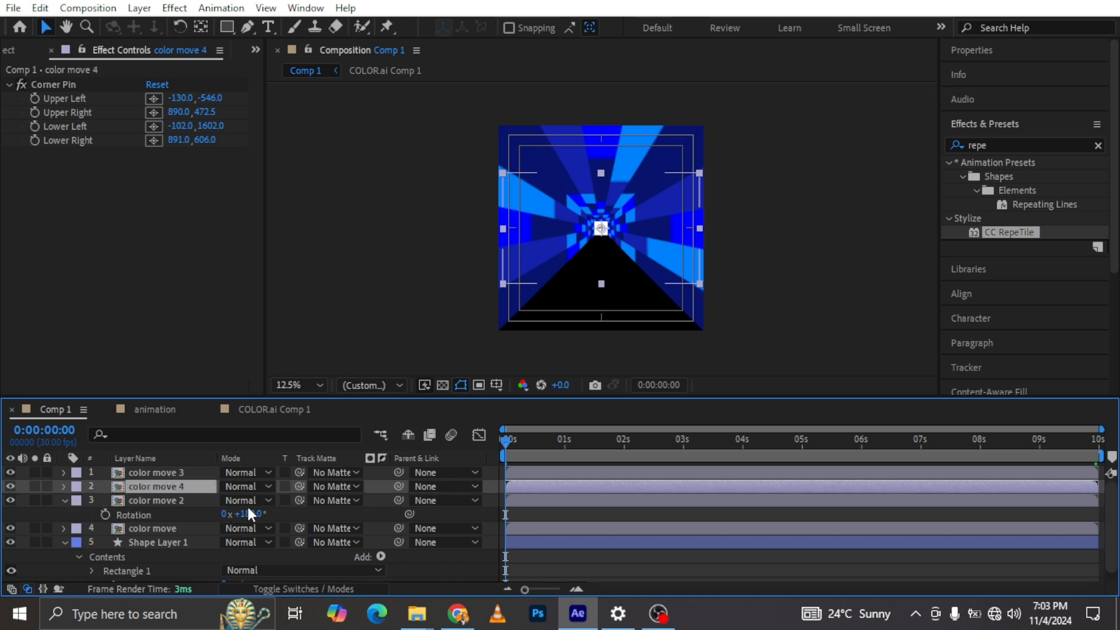
{"action": "left_click", "coordinate": [253, 508]}
{"action": "type", "text": "270"}
{"action": "key", "text": "Return"}
Place Comp 1 in the animation composition and rename its layer motion
{"action": "left_click", "coordinate": [153, 409]}
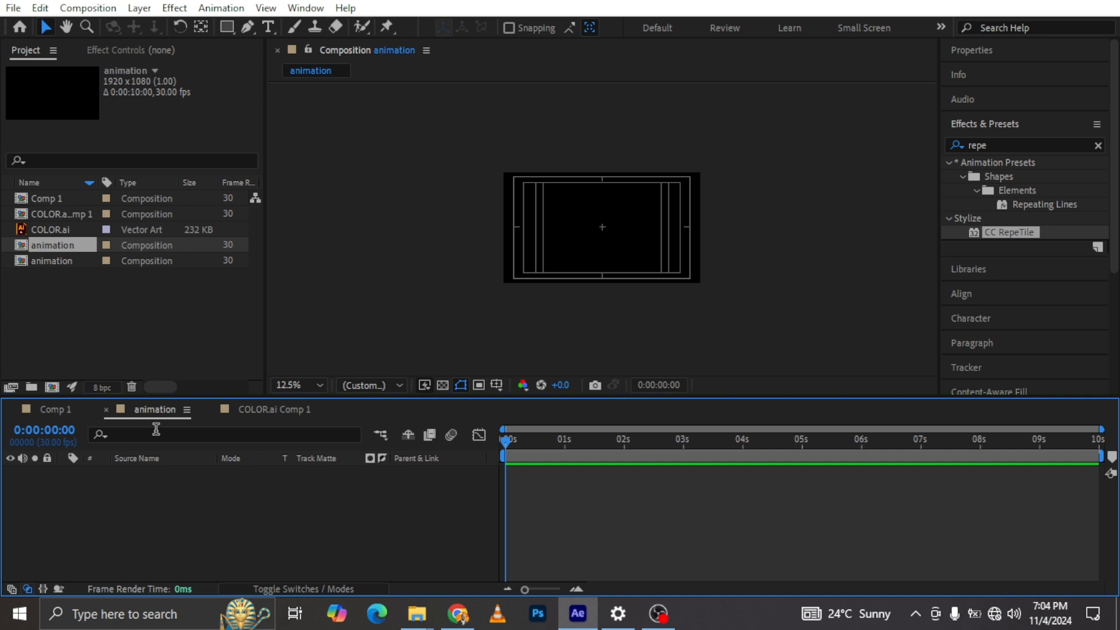
{"action": "left_click_drag", "start_coordinate": [52, 198], "coordinate": [155, 496]}
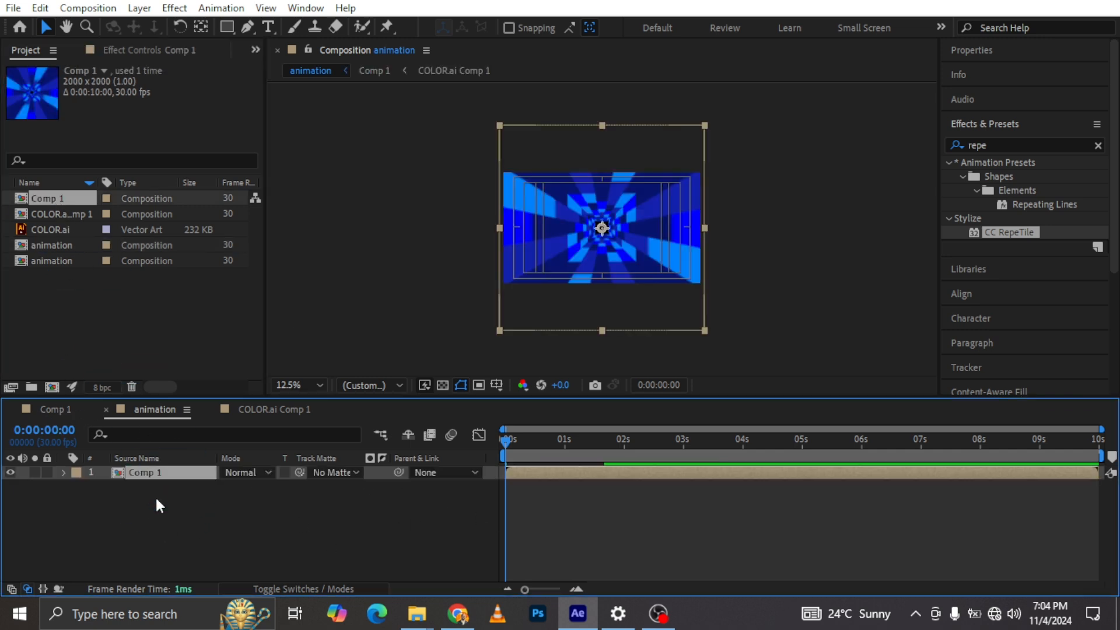
{"action": "right_click", "coordinate": [149, 474]}
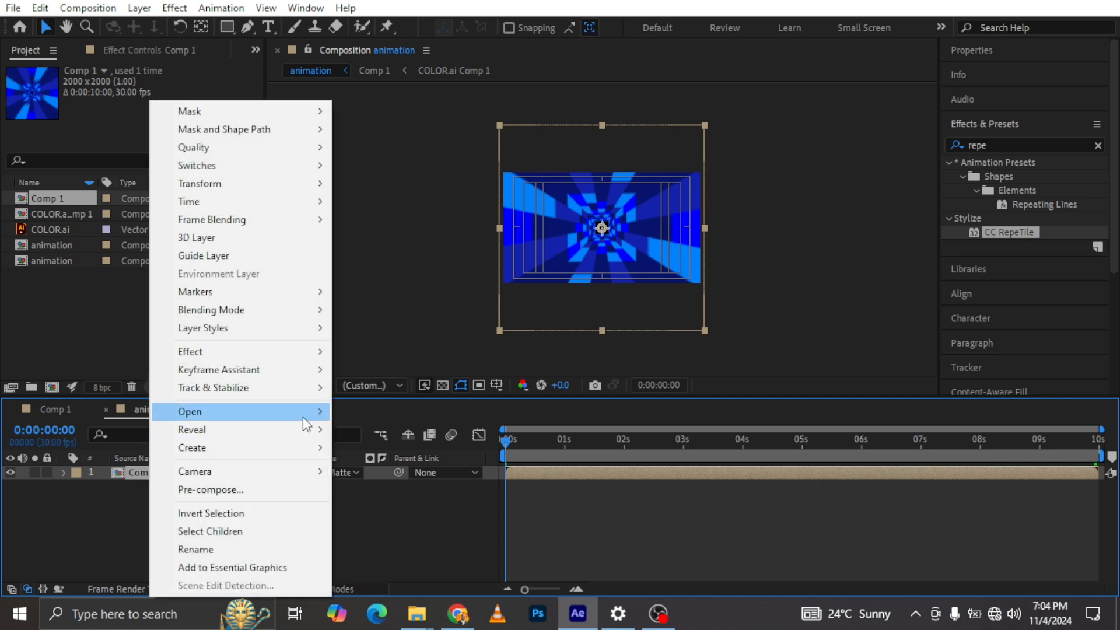
{"action": "left_click", "coordinate": [231, 548]}
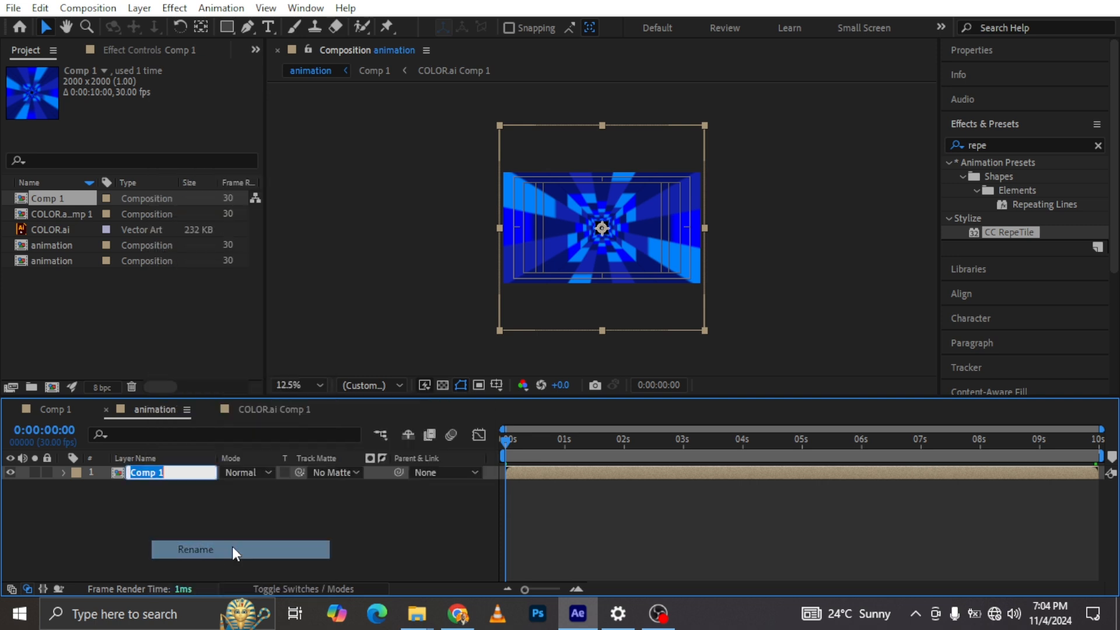
{"action": "mouse_move", "coordinate": [578, 613]}
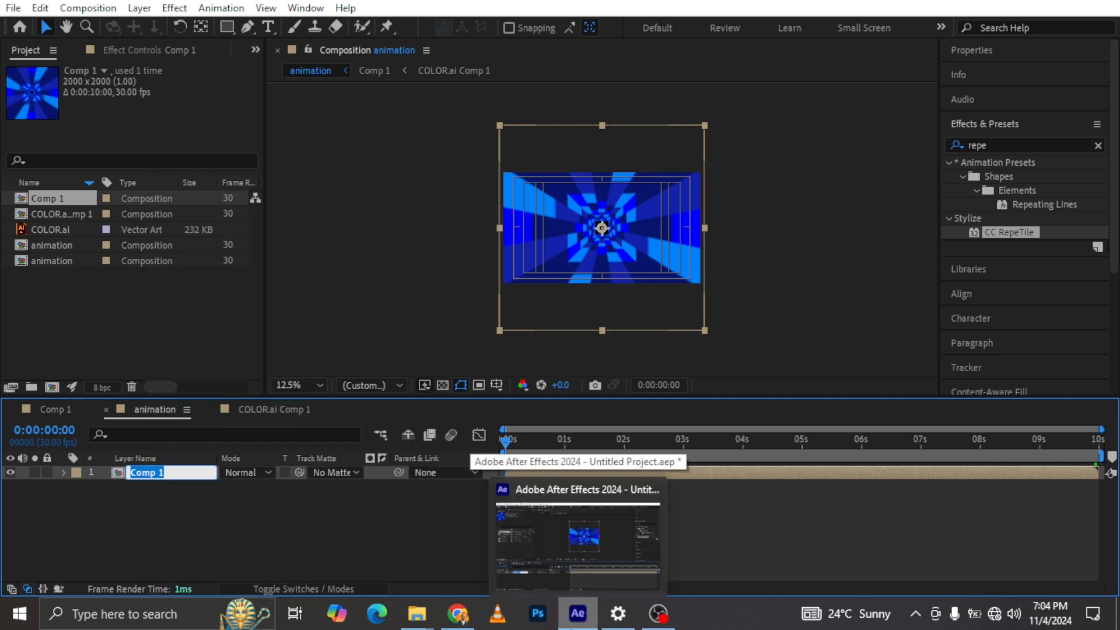
{"action": "type", "text": "motio"}
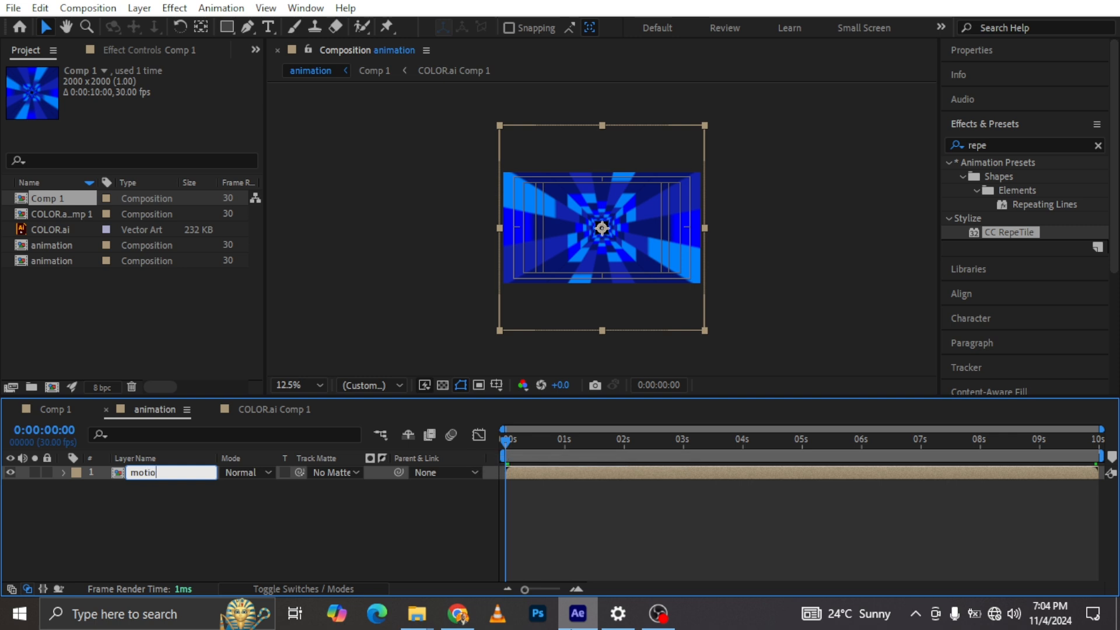
{"action": "type", "text": "n"}
{"action": "key", "text": "Return"}
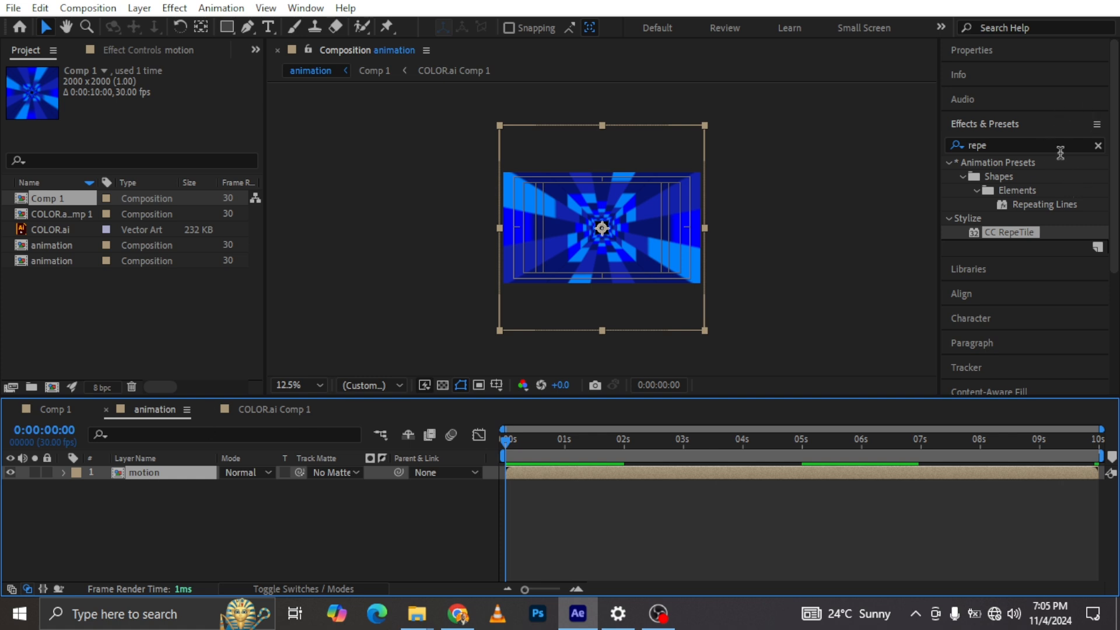
Find the Drop Shadow effect and apply it to the motion layer
{"action": "left_click", "coordinate": [1098, 147]}
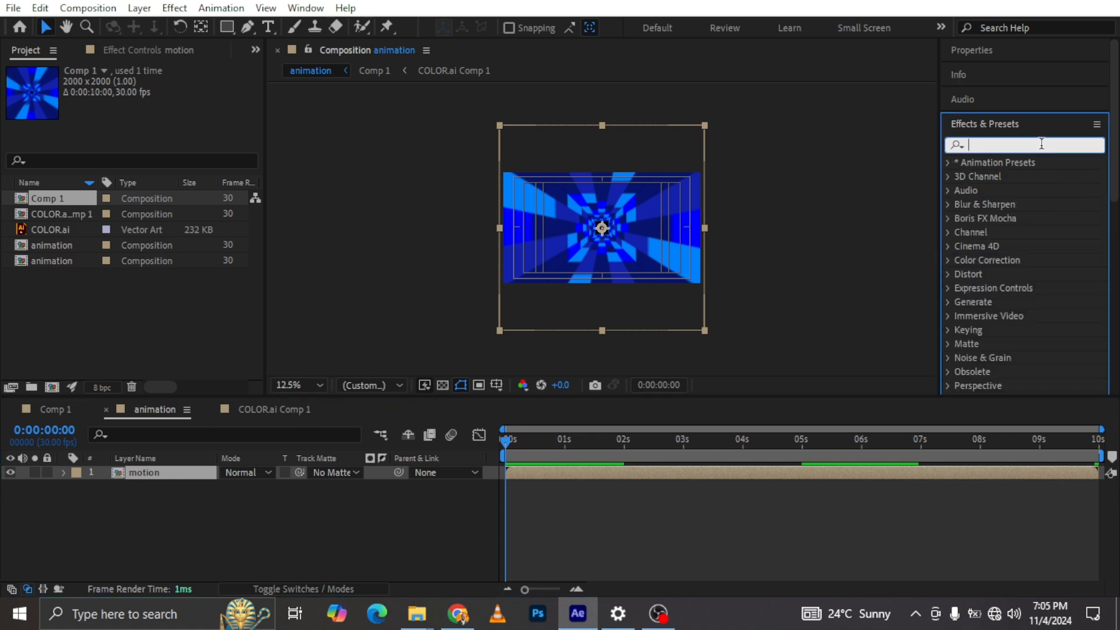
{"action": "type", "text": "drop"}
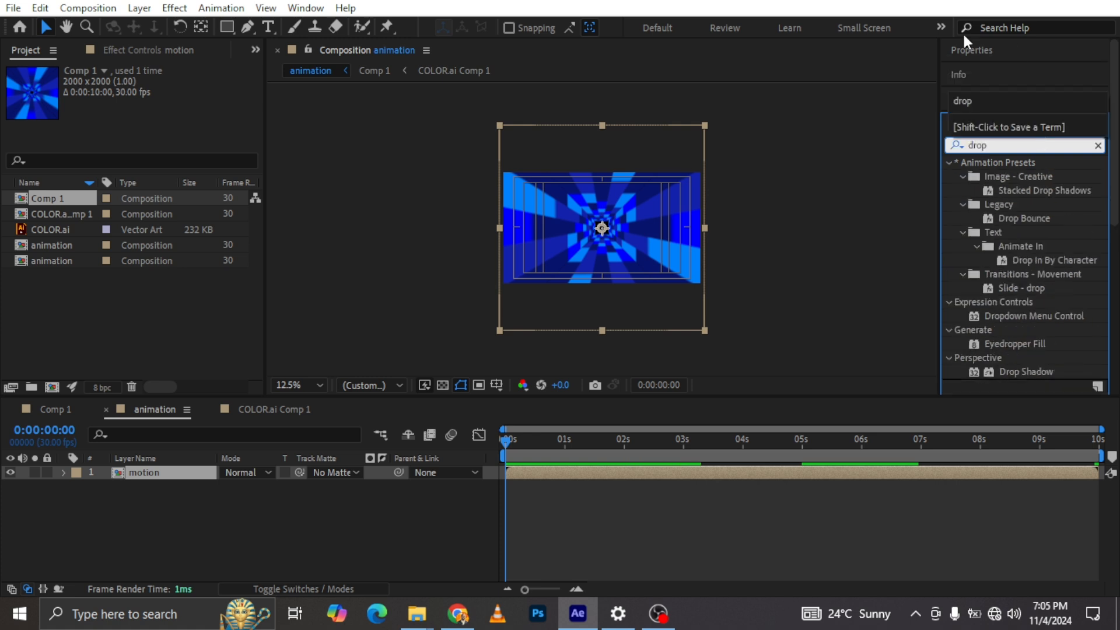
{"action": "left_click", "coordinate": [1020, 372]}
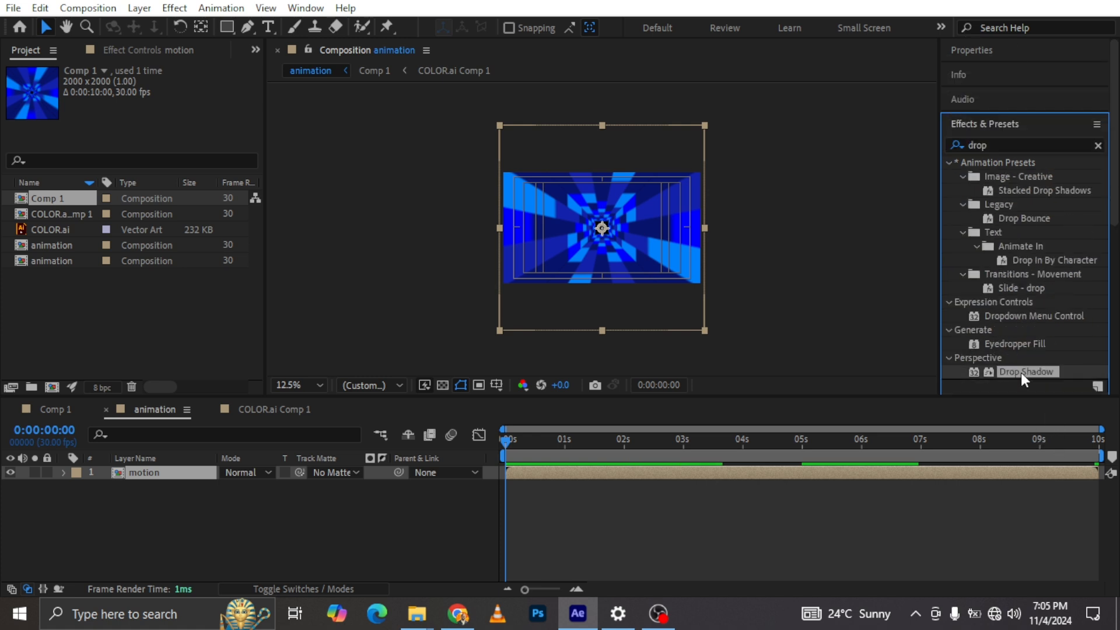
{"action": "double_click", "coordinate": [1020, 371]}
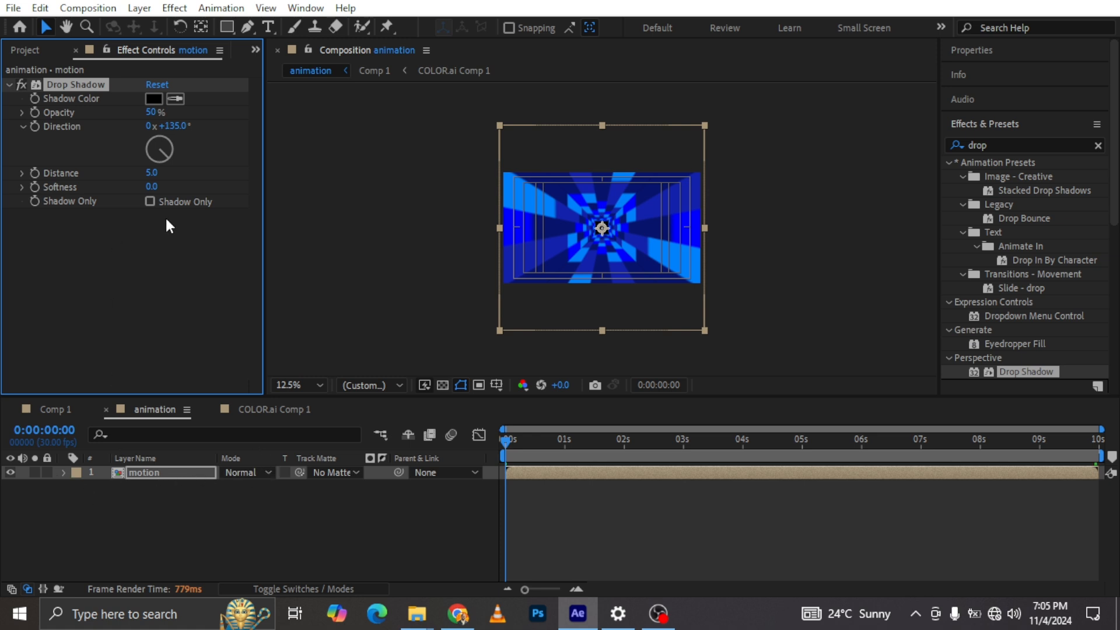
Set the motion layer's Drop Shadow Distance to 0 and Softness to 100
{"action": "left_click", "coordinate": [151, 172]}
{"action": "type", "text": "10"}
{"action": "left_click", "coordinate": [153, 187]}
{"action": "type", "text": "100"}
{"action": "key", "text": "Return"}
Duplicate the motion layer nine times to make a stack of ten motion layers
{"action": "left_click", "coordinate": [155, 475]}
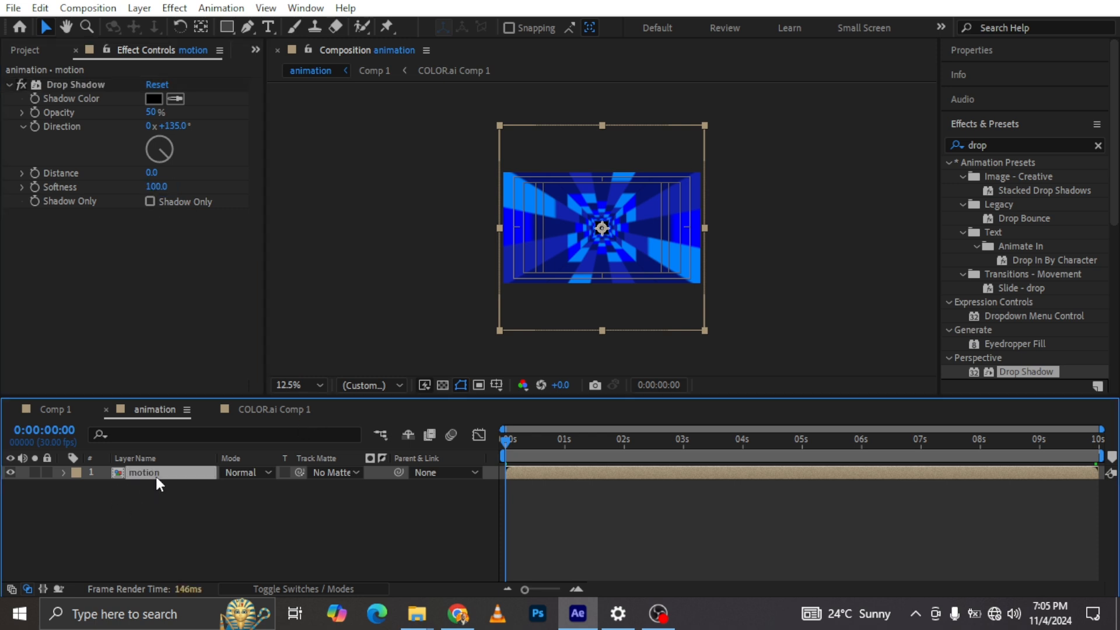
{"action": "key", "text": "ctrl+d"}
{"action": "key", "text": "ctrl+d"}
{"action": "key", "text": "ctrl+d"}
{"action": "key", "text": "ctrl+d"}
{"action": "key", "text": "ctrl+d"}
{"action": "key", "text": "ctrl+d"}
{"action": "key", "text": "ctrl+d"}
{"action": "key", "text": "ctrl+d"}
{"action": "key", "text": "ctrl+d"}
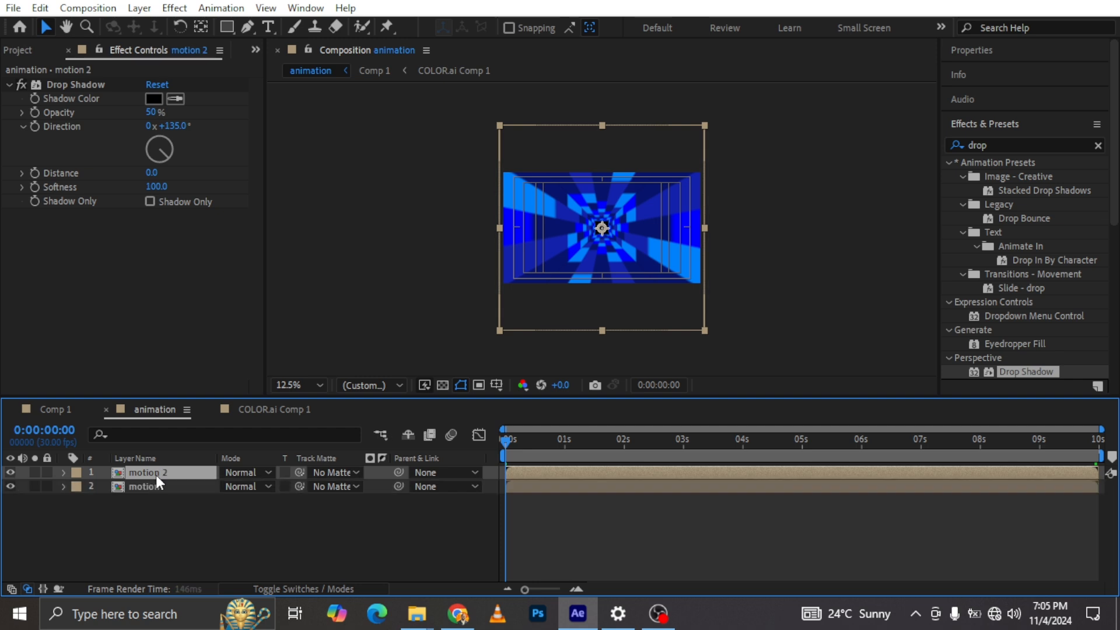
Select all ten motion layers and make them 3D layers
{"action": "scroll", "coordinate": [164, 491], "scroll_direction": "up", "scroll_amount": 3}
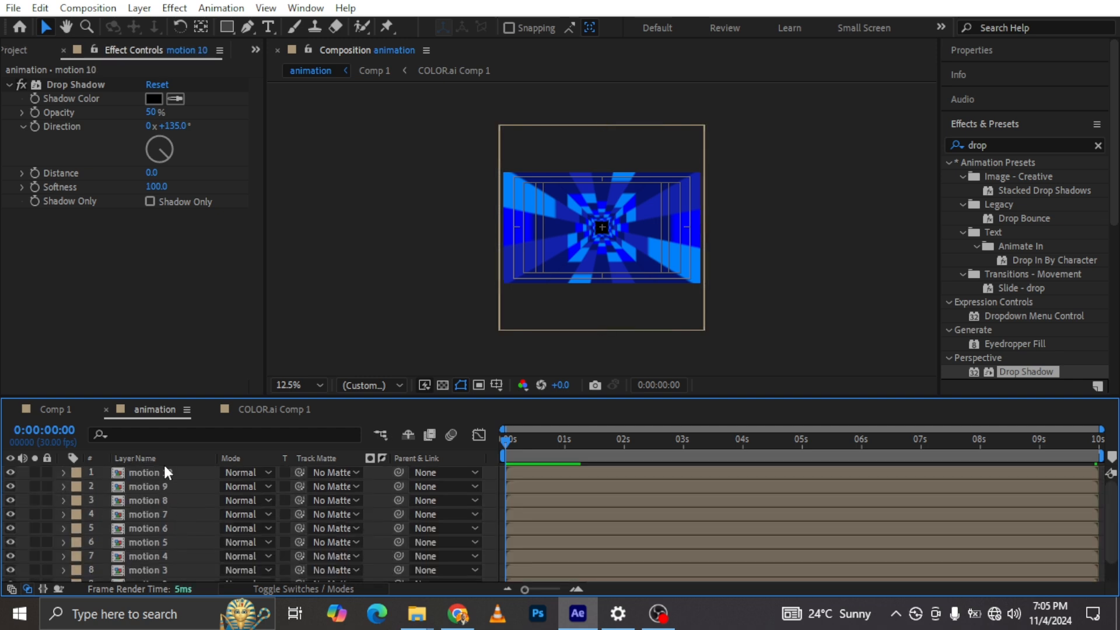
{"action": "left_click", "coordinate": [164, 468]}
{"action": "scroll", "coordinate": [166, 513], "scroll_direction": "down", "scroll_amount": 3}
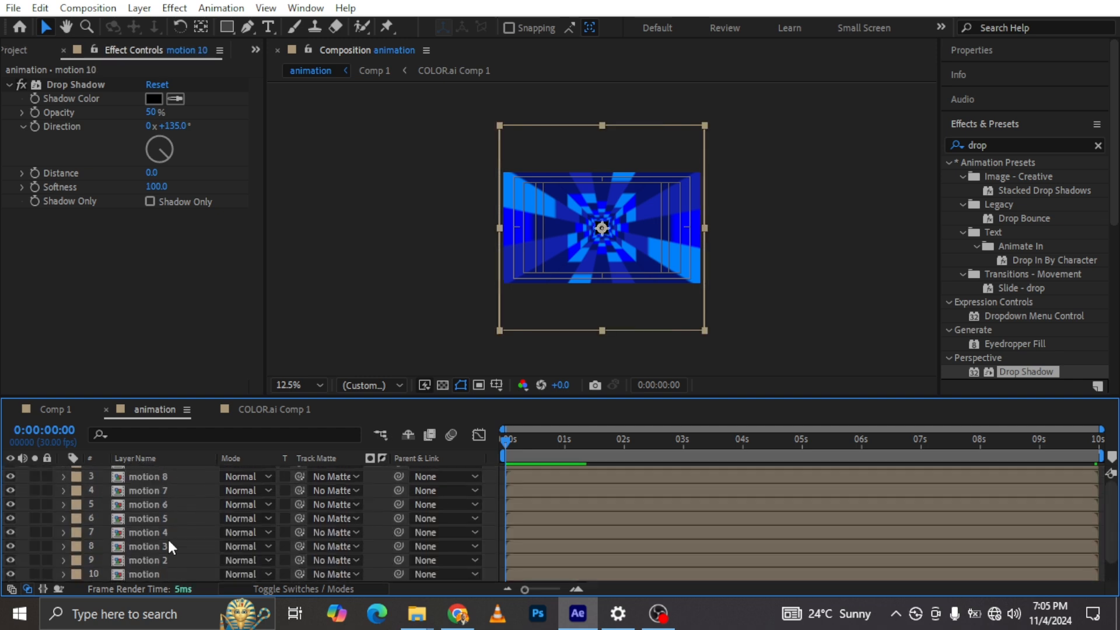
{"action": "left_click", "coordinate": [160, 572], "text": "shift"}
{"action": "left_click", "coordinate": [294, 588]}
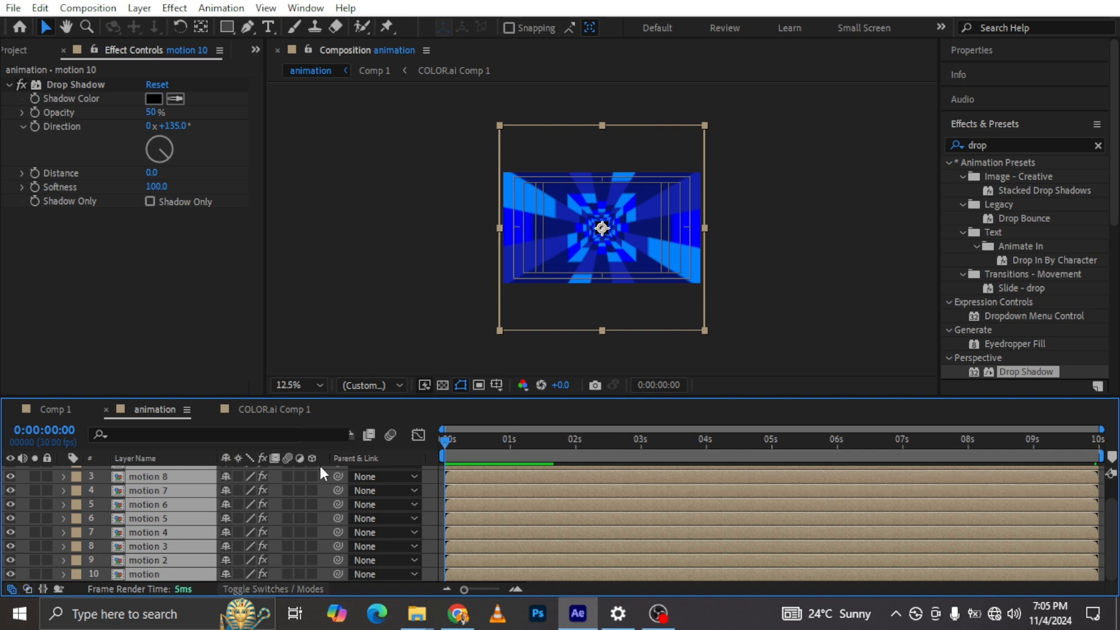
{"action": "left_click", "coordinate": [308, 474]}
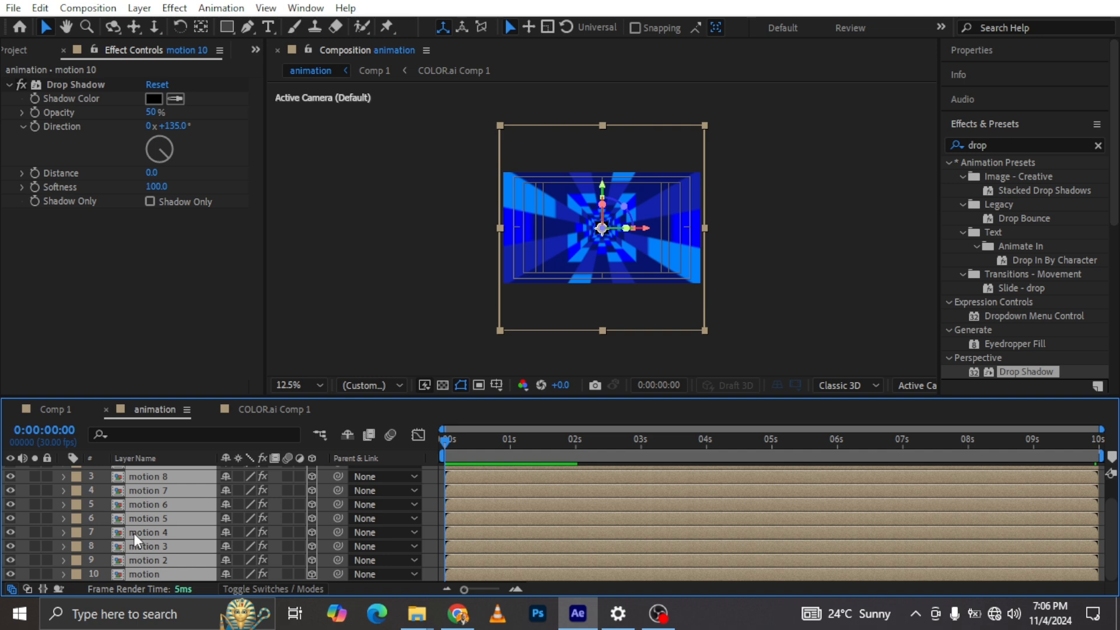
Reveal Position on all motion layers and set the Z position to 500 for motion 2 and 1000 for motion 3
{"action": "key", "text": "p"}
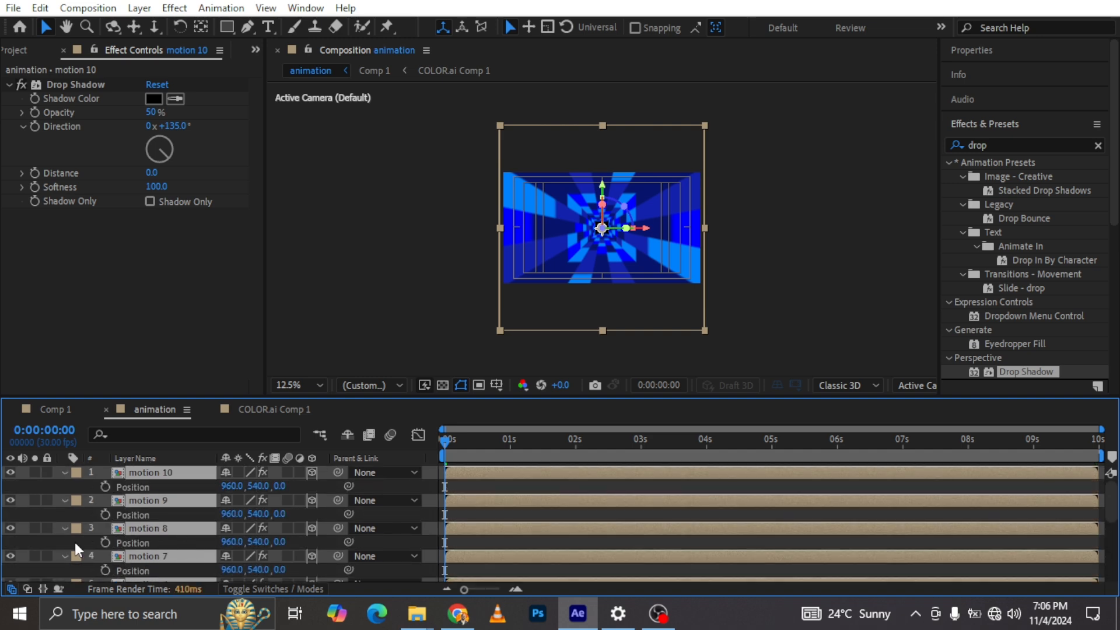
{"action": "left_click", "coordinate": [300, 513]}
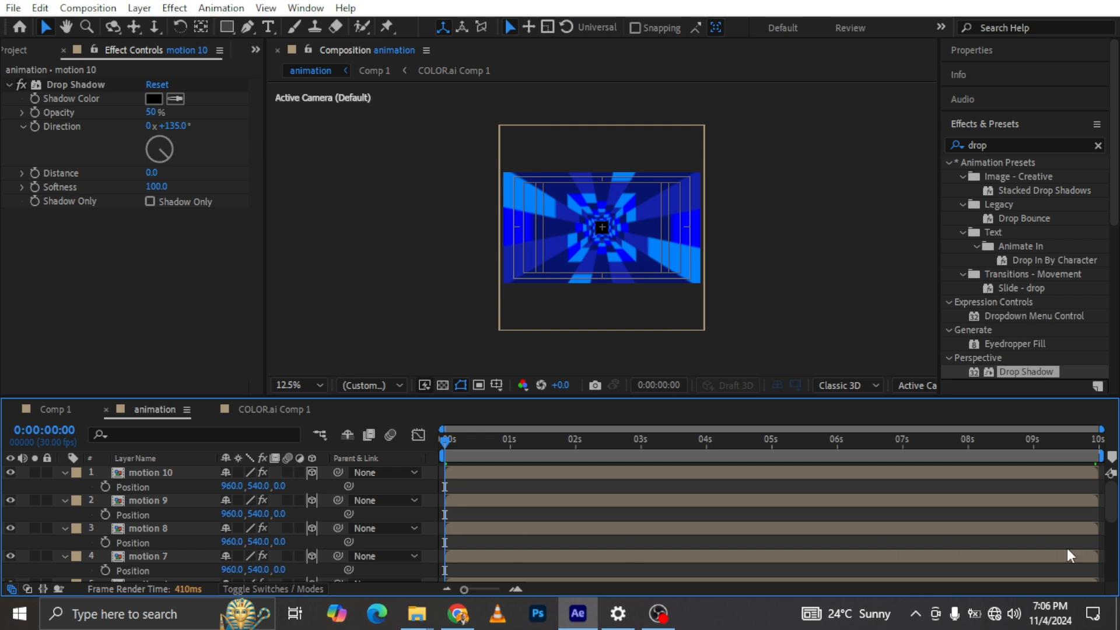
{"action": "left_click_drag", "start_coordinate": [1111, 515], "coordinate": [1111, 583]}
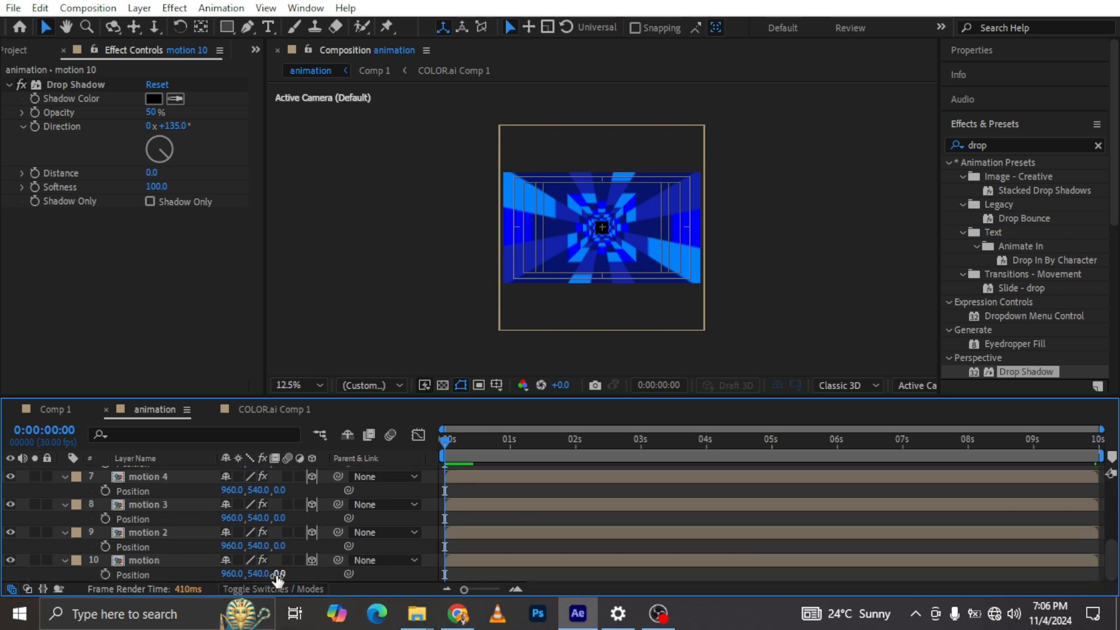
{"action": "left_click", "coordinate": [279, 546]}
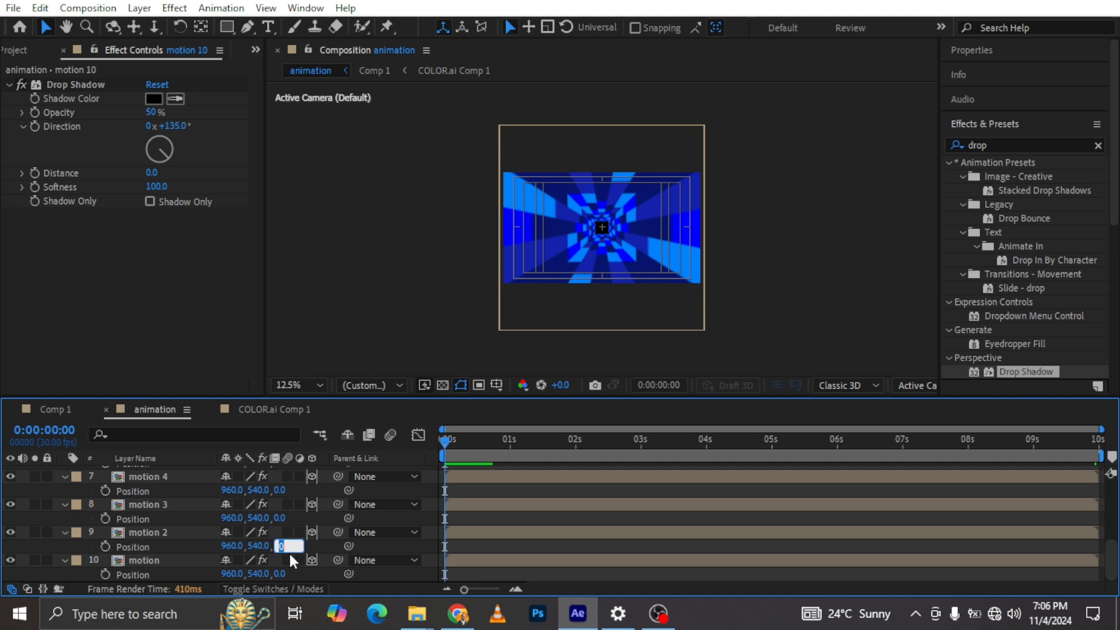
{"action": "type", "text": "500"}
{"action": "key", "text": "Return"}
{"action": "left_click", "coordinate": [282, 517]}
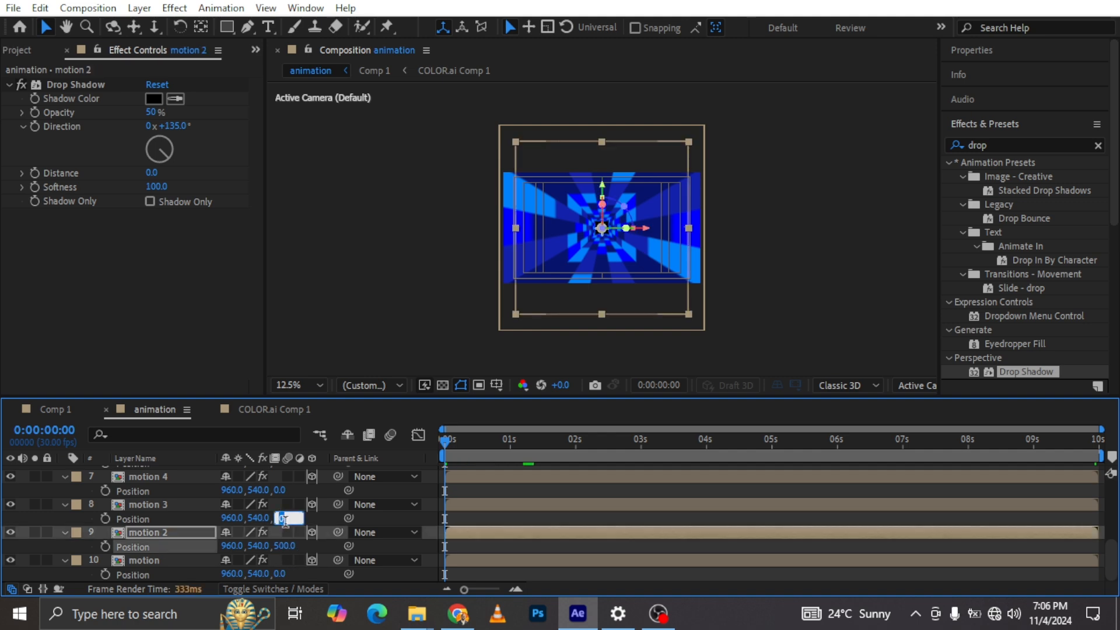
{"action": "type", "text": "1000"}
{"action": "key", "text": "Return"}
Set the Z position to 1500 for motion 4 and 2000 for motion 5, continuing in steps of 500 up to 4500 for motion 10
{"action": "left_click", "coordinate": [280, 490]}
{"action": "type", "text": "1500"}
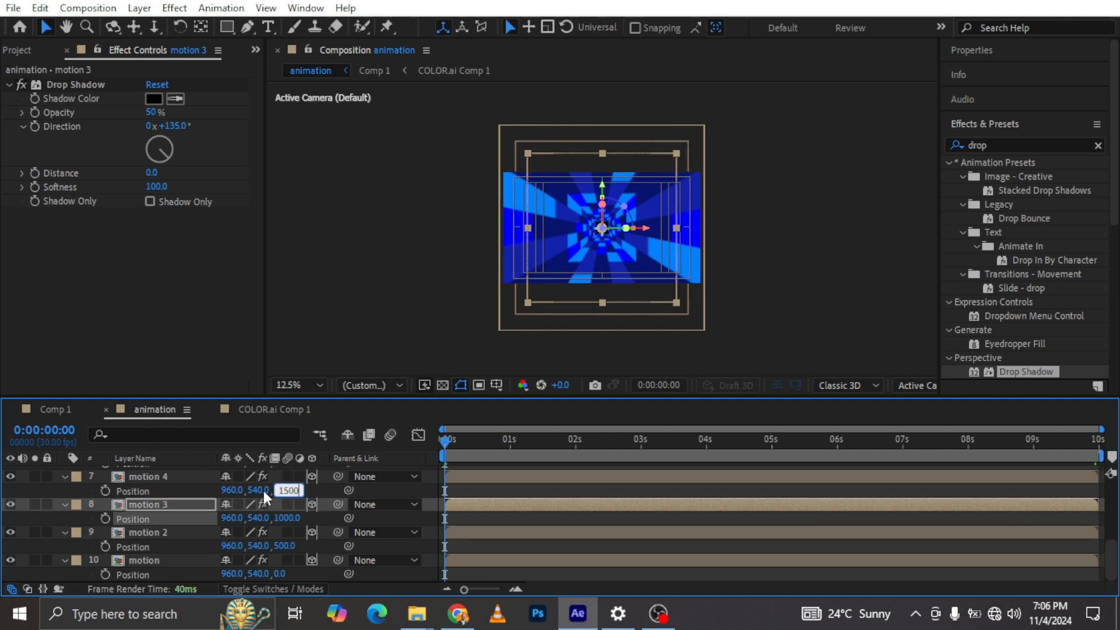
{"action": "scroll", "coordinate": [319, 512], "scroll_direction": "up", "scroll_amount": 2}
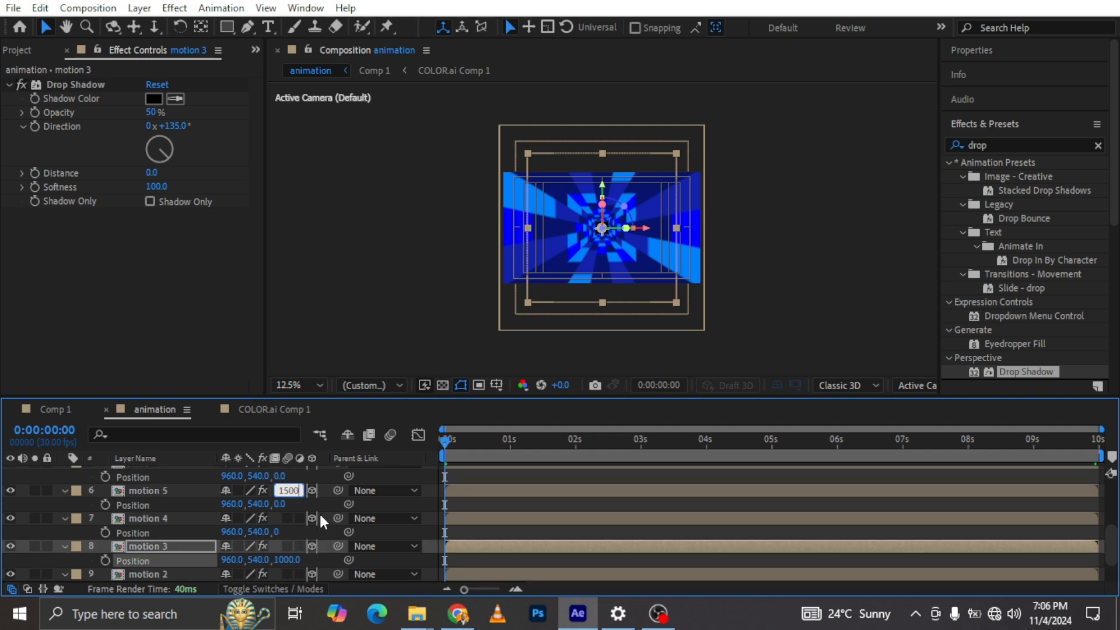
{"action": "key", "text": "Return"}
{"action": "left_click", "coordinate": [281, 504]}
{"action": "type", "text": "2000"}
{"action": "key", "text": "Return"}
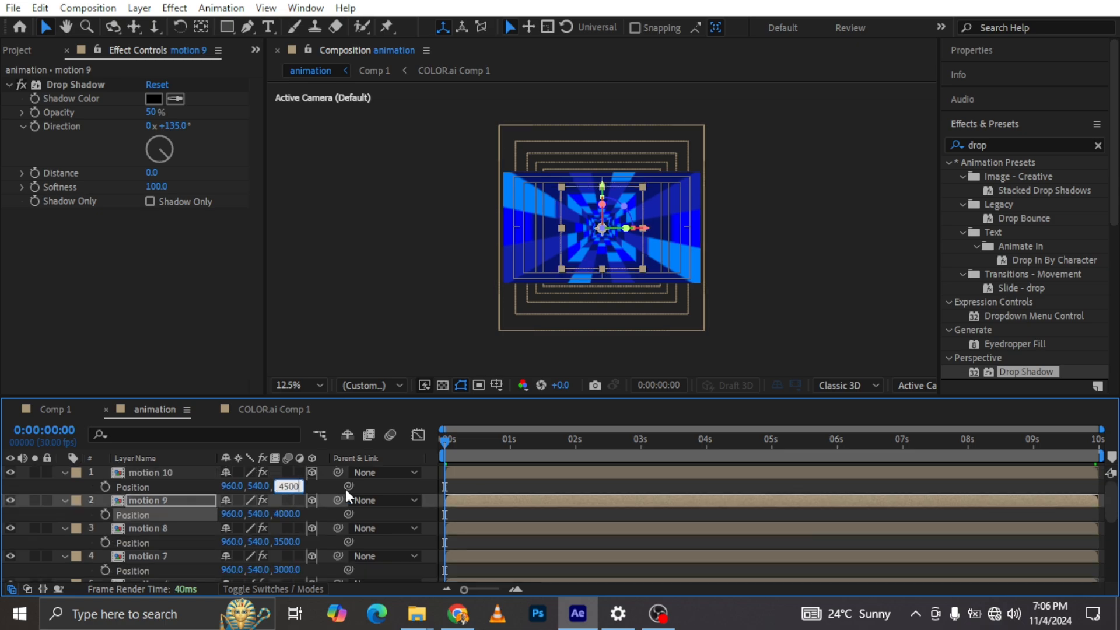
{"action": "key", "text": "Return"}
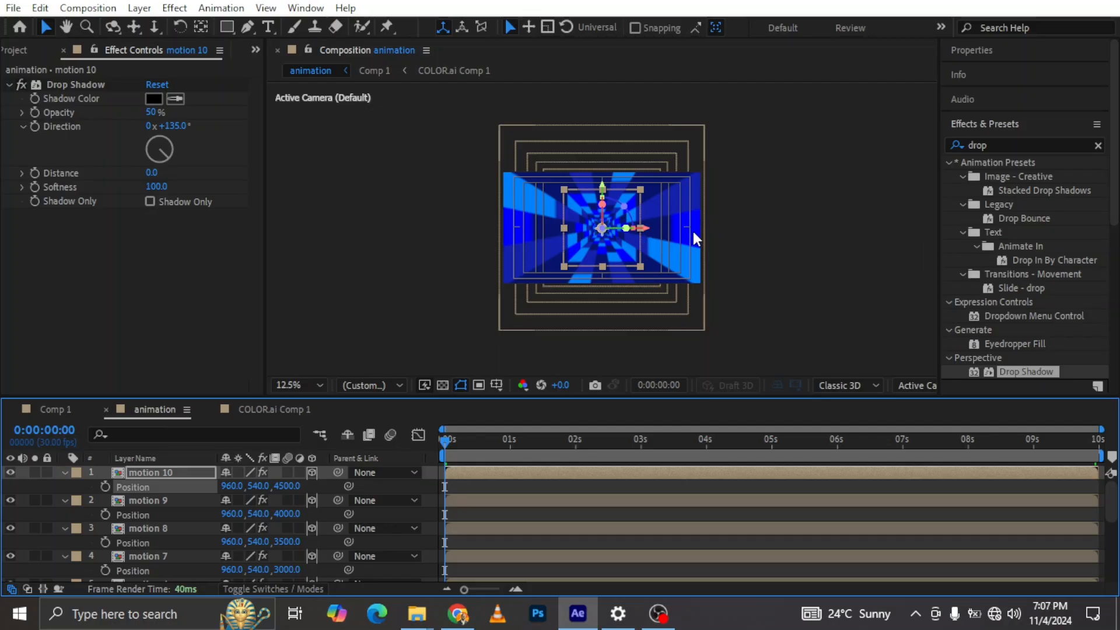
Collapse the revealed Position properties of all motion layers in the timeline
{"action": "left_click", "coordinate": [174, 506]}
{"action": "left_click", "coordinate": [65, 472]}
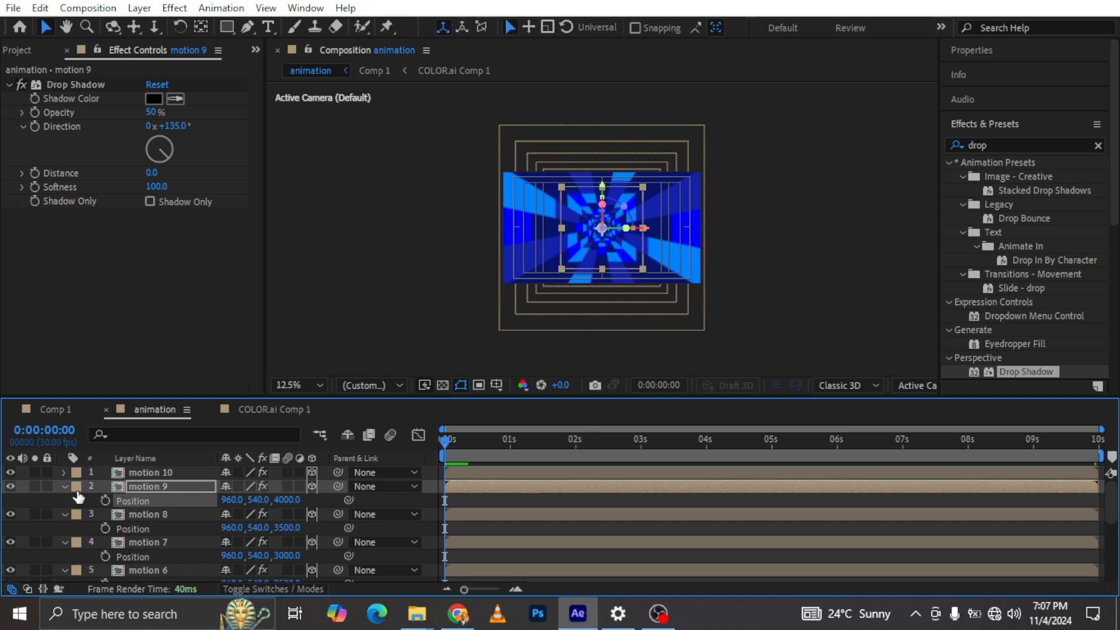
{"action": "scroll", "coordinate": [153, 555], "scroll_direction": "down", "scroll_amount": 5}
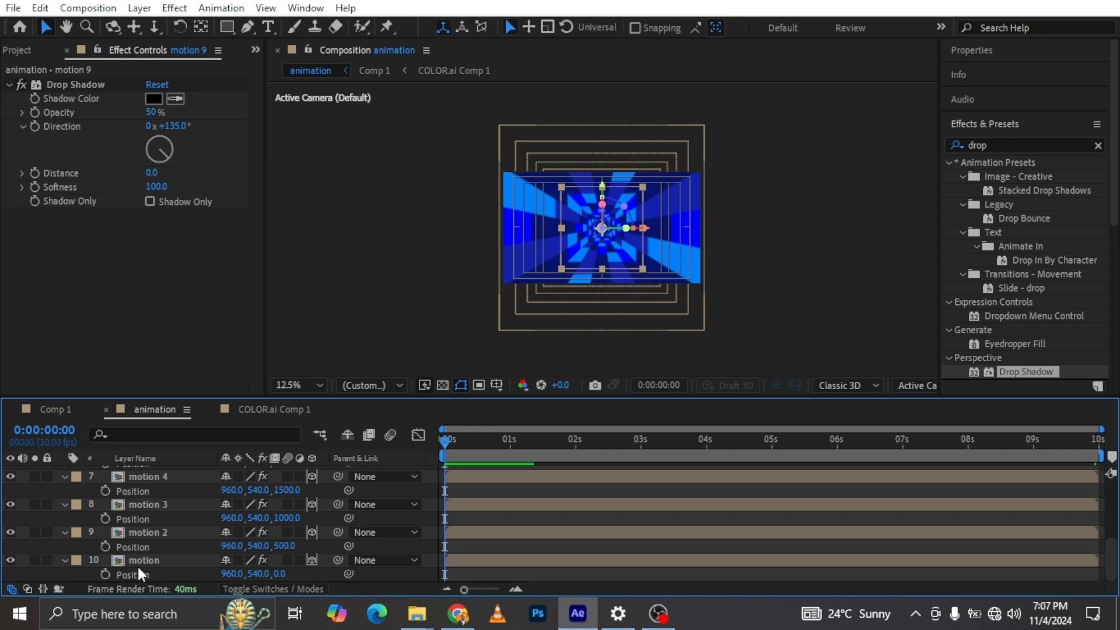
{"action": "left_click", "coordinate": [125, 560], "text": "shift"}
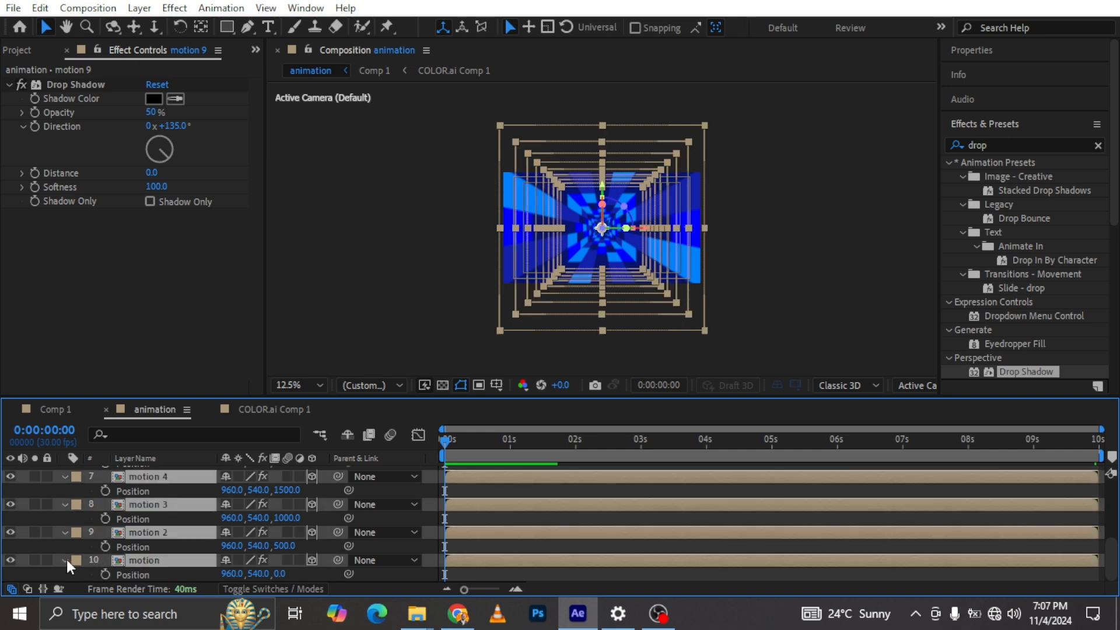
{"action": "left_click", "coordinate": [66, 559]}
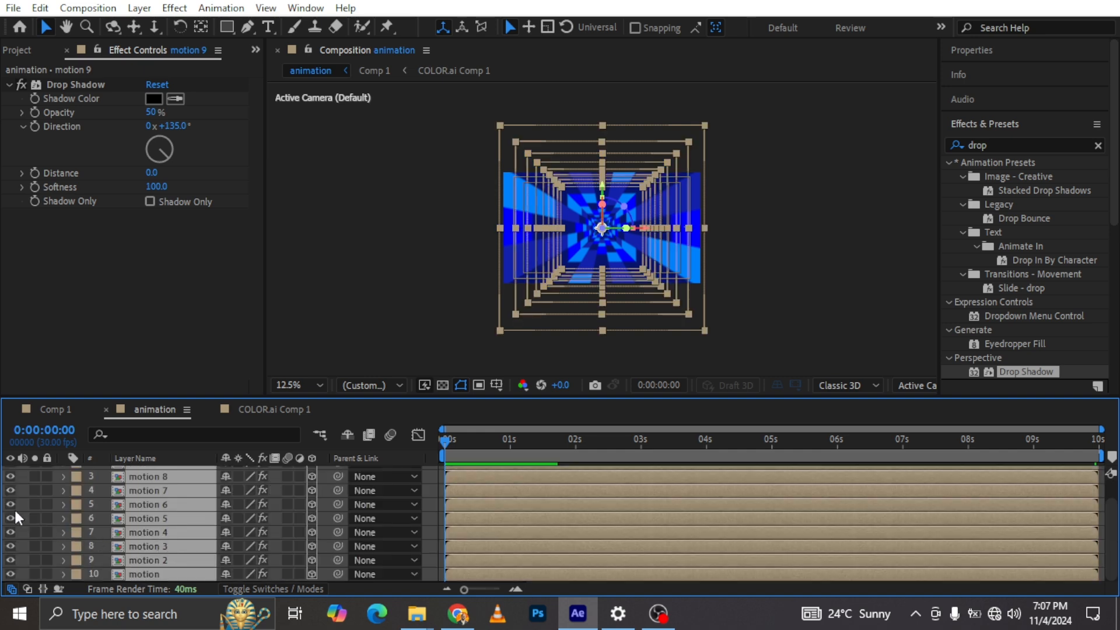
Select only the original motion layer at the bottom of the stack and rename its source composition Comp 1 as motion in the project
{"action": "left_click", "coordinate": [149, 582]}
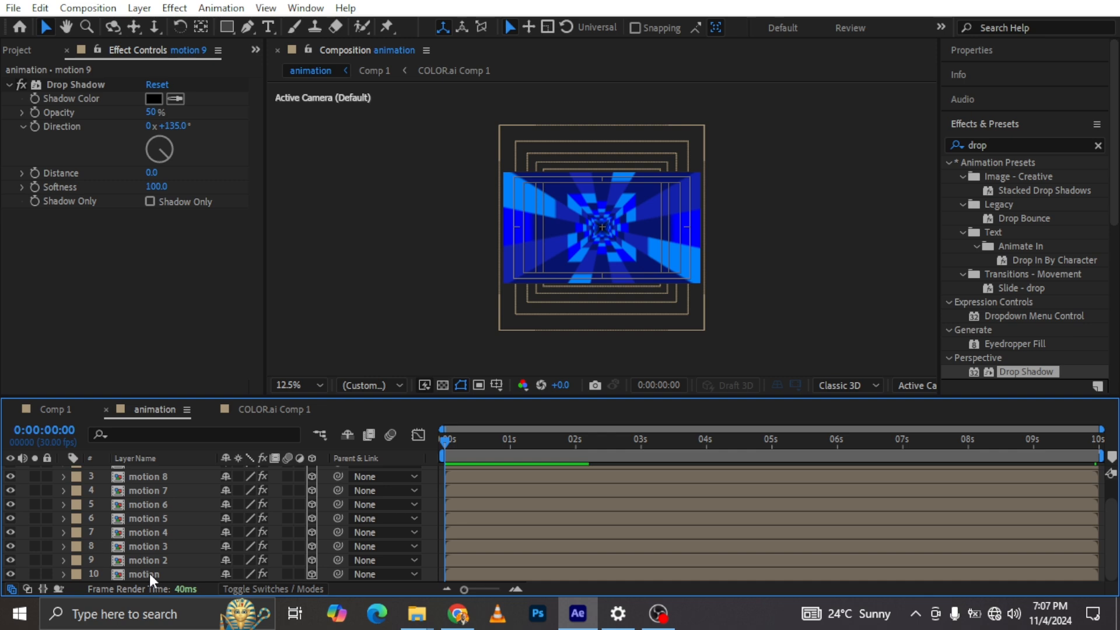
{"action": "left_click", "coordinate": [149, 574]}
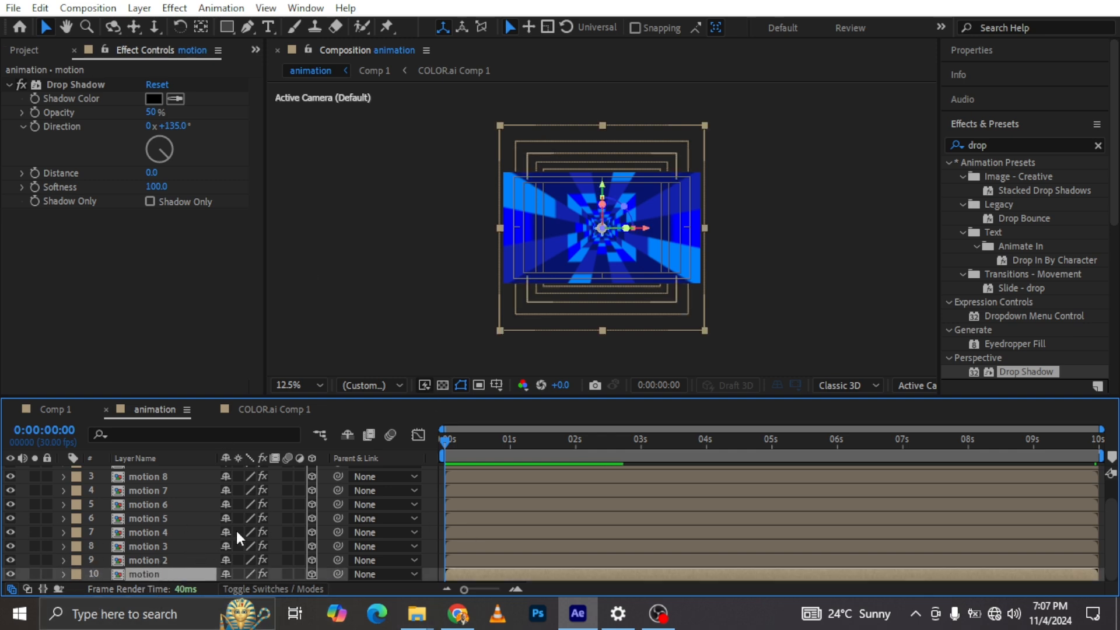
{"action": "left_click", "coordinate": [25, 49]}
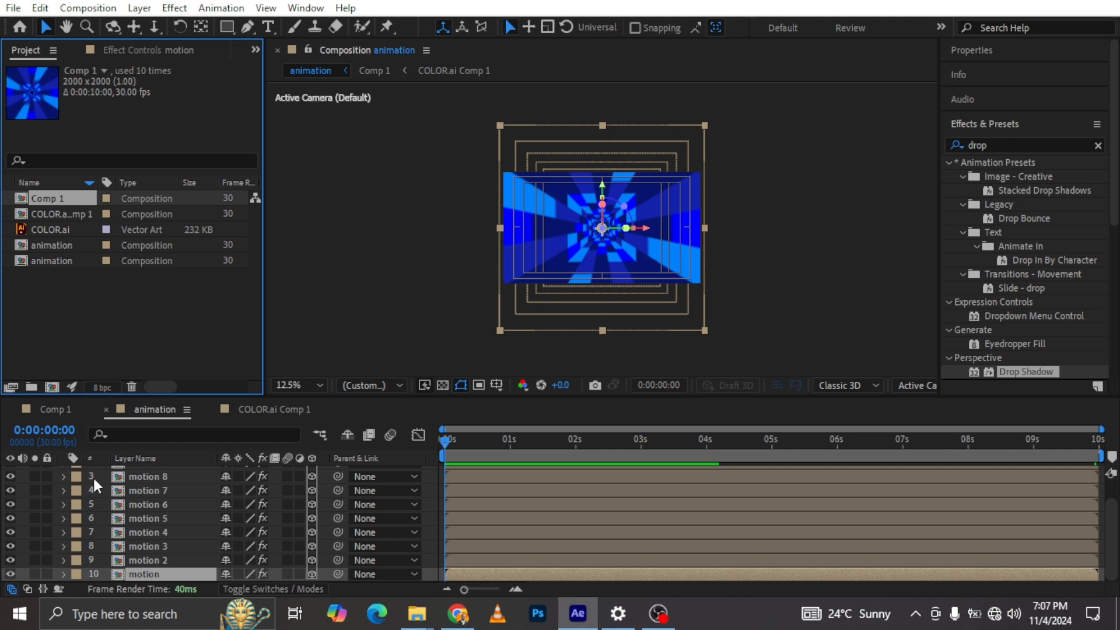
{"action": "right_click", "coordinate": [51, 194]}
{"action": "left_click", "coordinate": [127, 456]}
{"action": "type", "text": "motion"}
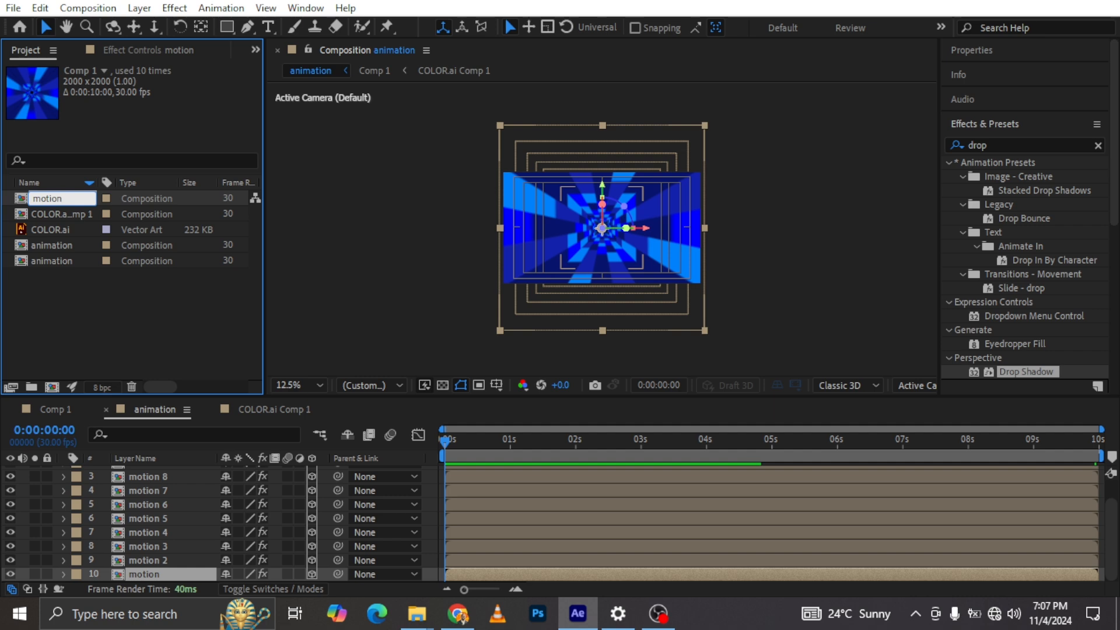
{"action": "key", "text": "Return"}
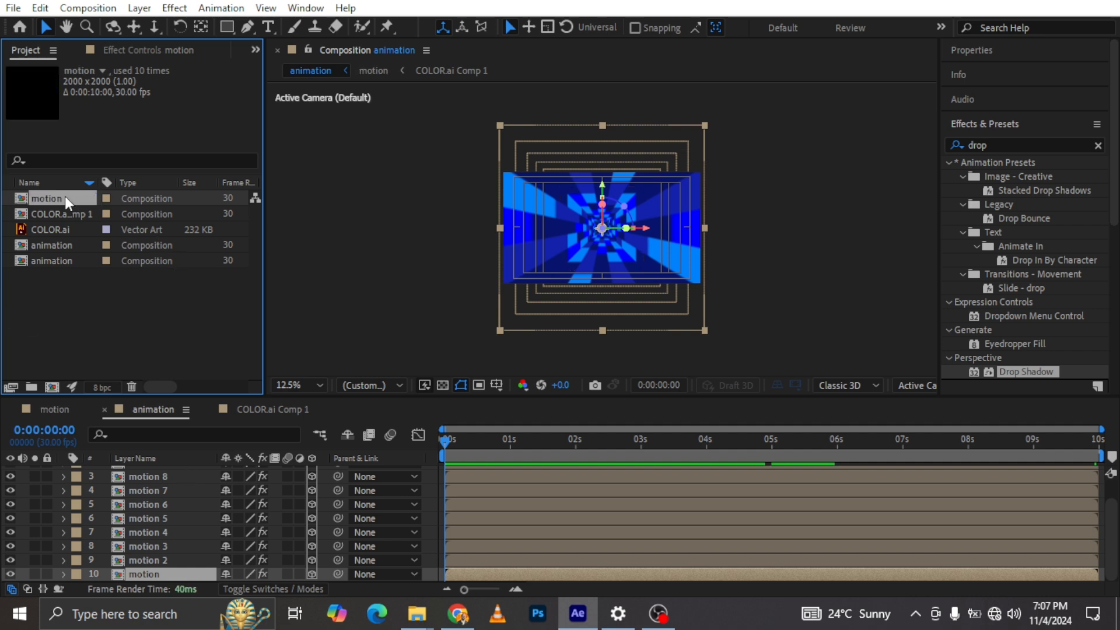
Duplicate the motion composition in the project and replace the source of the bottom motion layer with the copy
{"action": "key", "text": "ctrl+d"}
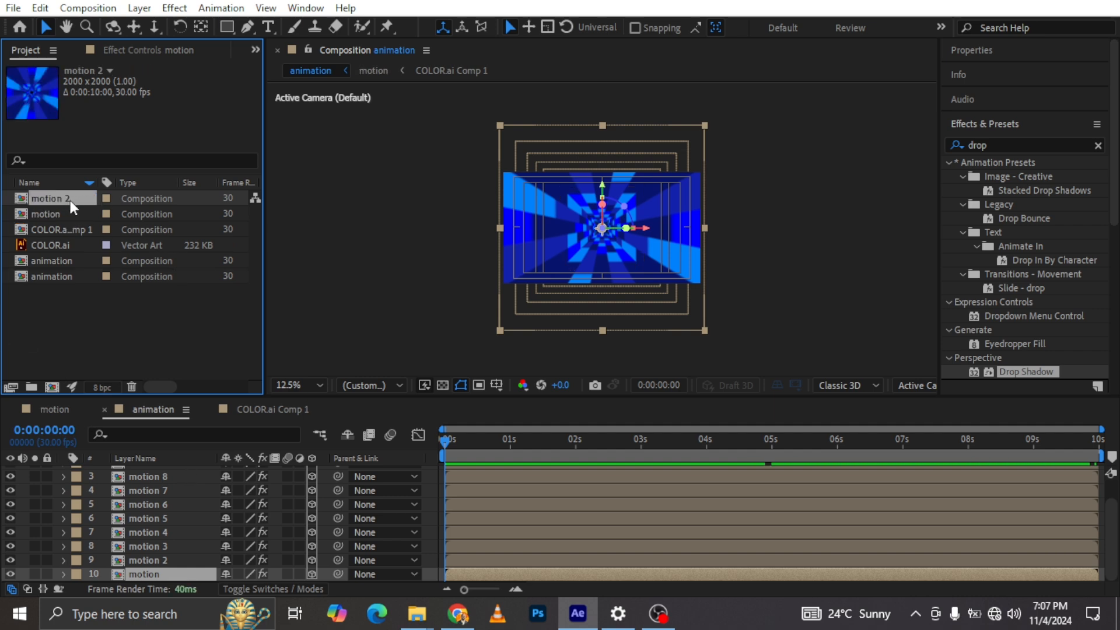
{"action": "key", "text": "ctrl+alt+slash"}
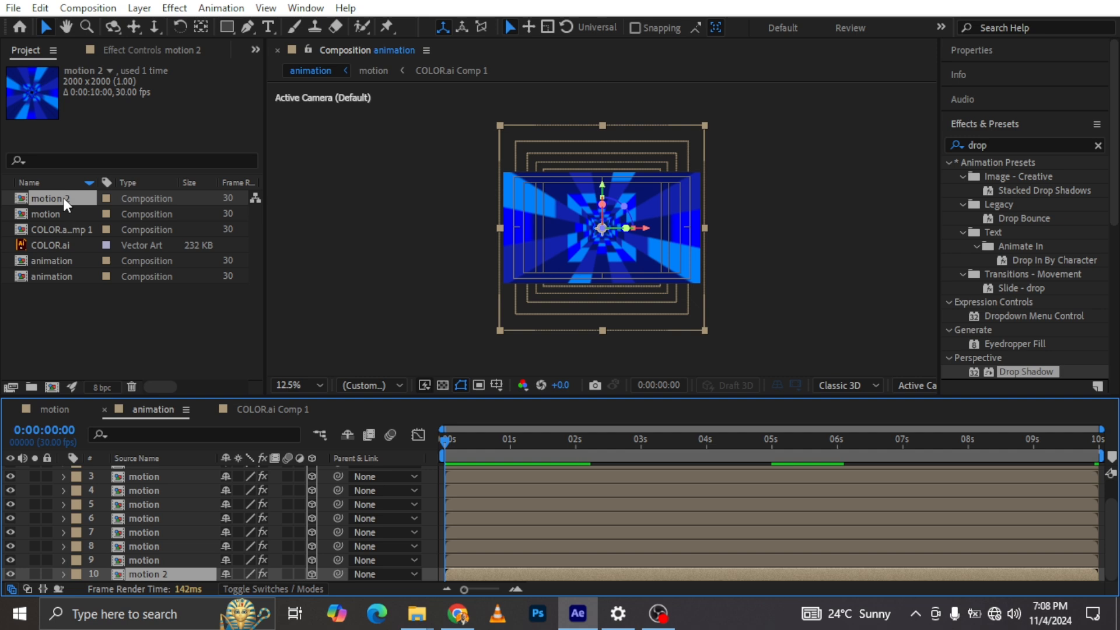
{"action": "left_click_drag", "start_coordinate": [63, 198], "coordinate": [150, 581]}
Open the bottom layer's composition in place of COLOR.ai Comp 1 and hide the color move 2, color move 3 and color move 4 layers
{"action": "double_click", "coordinate": [118, 572]}
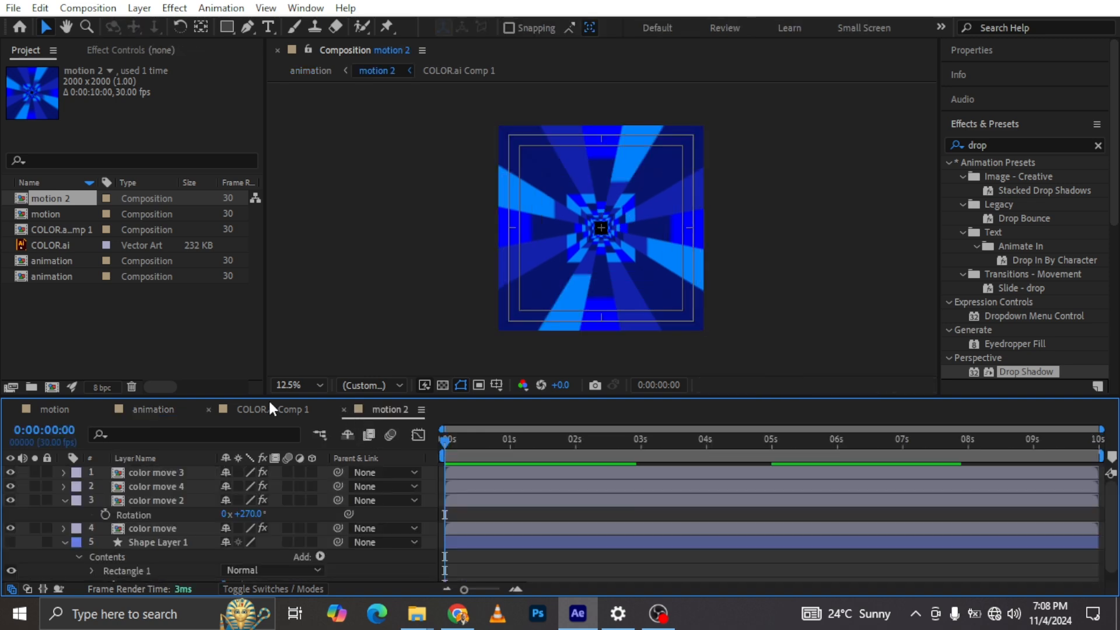
{"action": "left_click", "coordinate": [209, 409]}
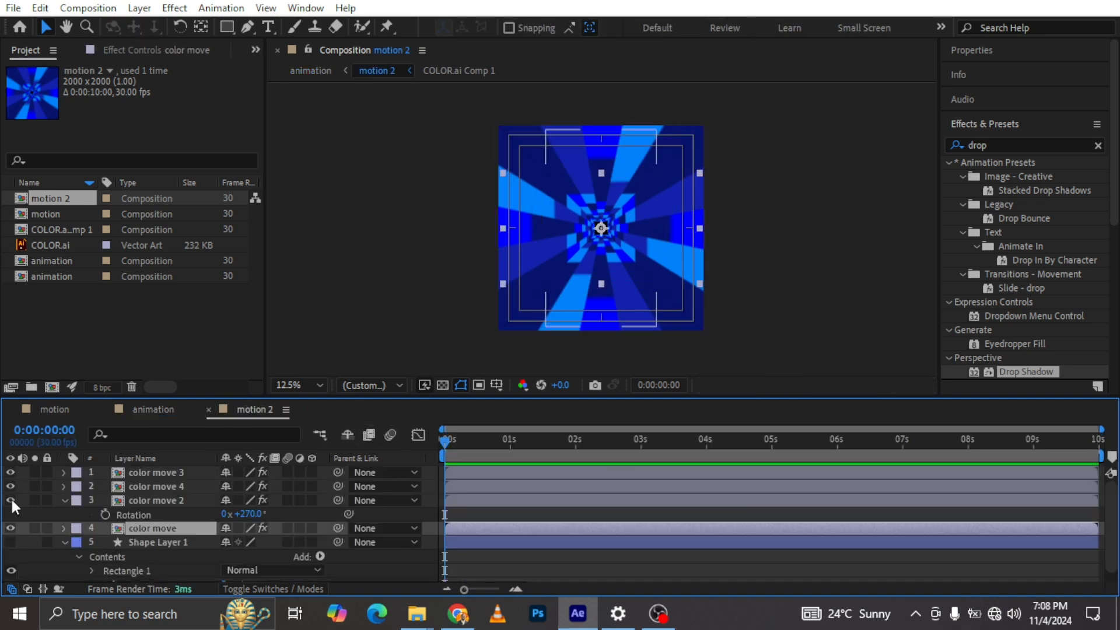
{"action": "left_click_drag", "start_coordinate": [10, 500], "coordinate": [11, 486]}
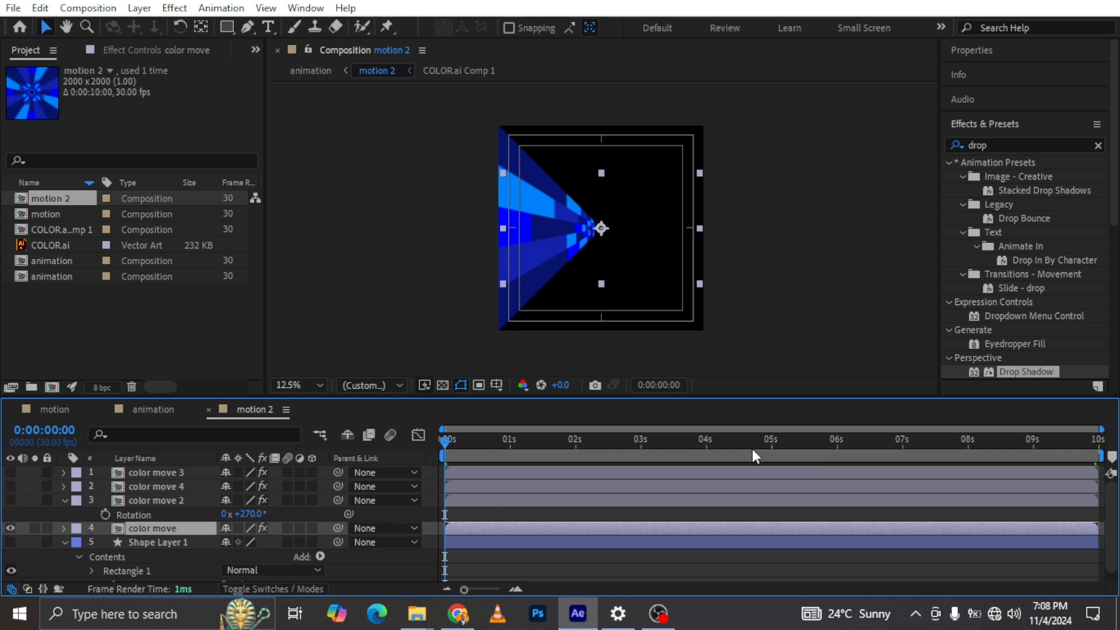
Stretch color move's Corner Pin towards the composition centre, placing Upper Right at about 958, 525.5 and Lower Right at about 960, 552
{"action": "scroll", "coordinate": [617, 219], "scroll_direction": "up", "scroll_amount": 6}
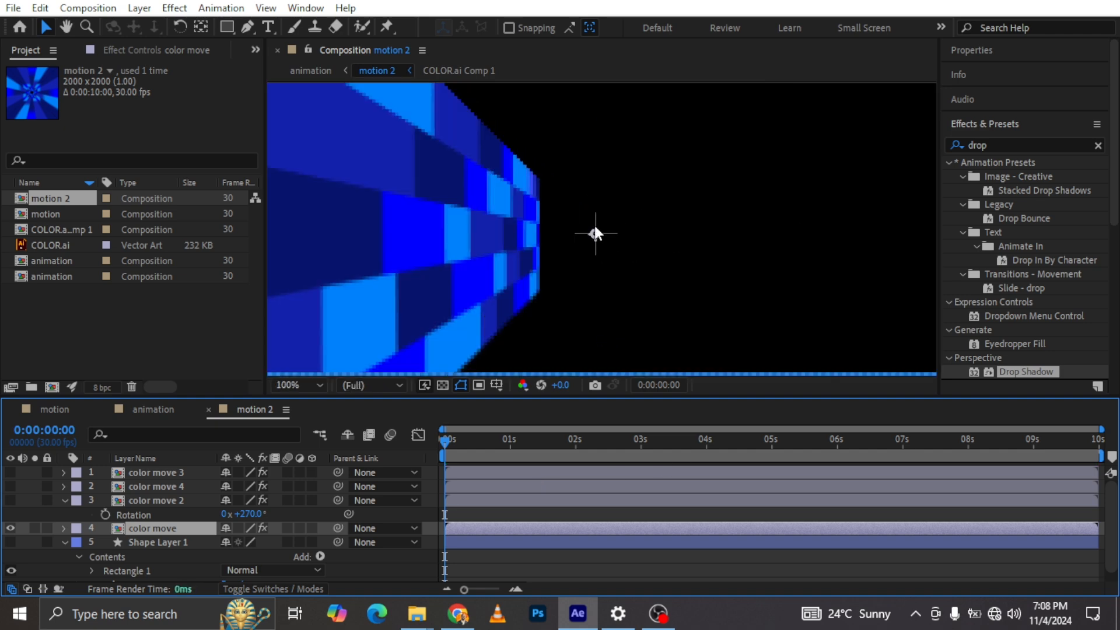
{"action": "left_click", "coordinate": [152, 50]}
{"action": "left_click", "coordinate": [60, 83]}
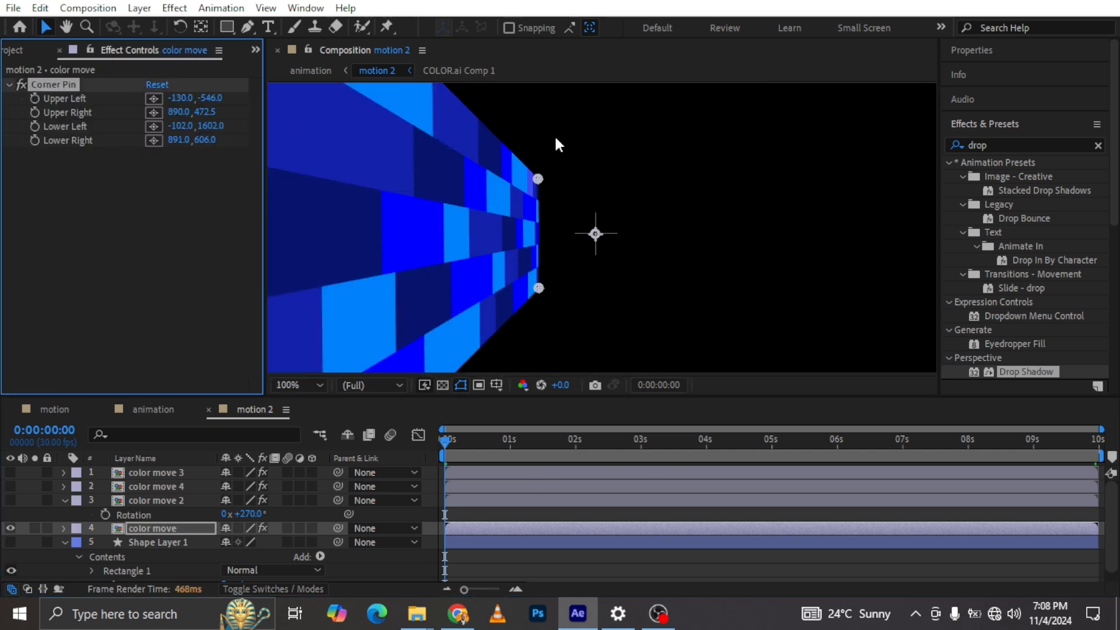
{"action": "left_click_drag", "start_coordinate": [540, 181], "coordinate": [594, 226]}
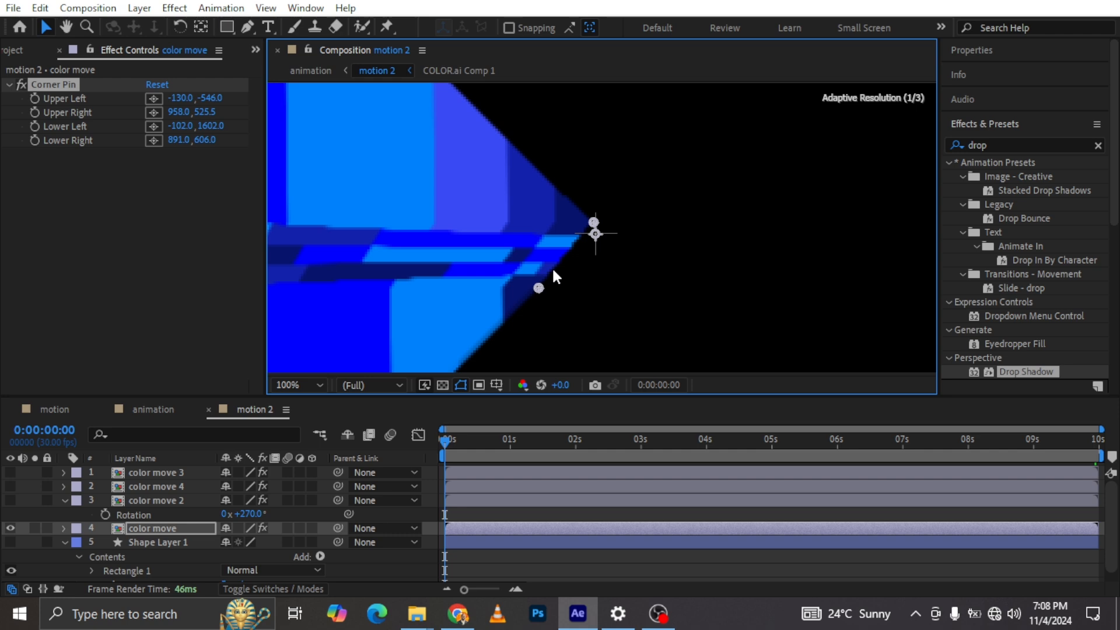
{"action": "left_click_drag", "start_coordinate": [538, 288], "coordinate": [594, 246]}
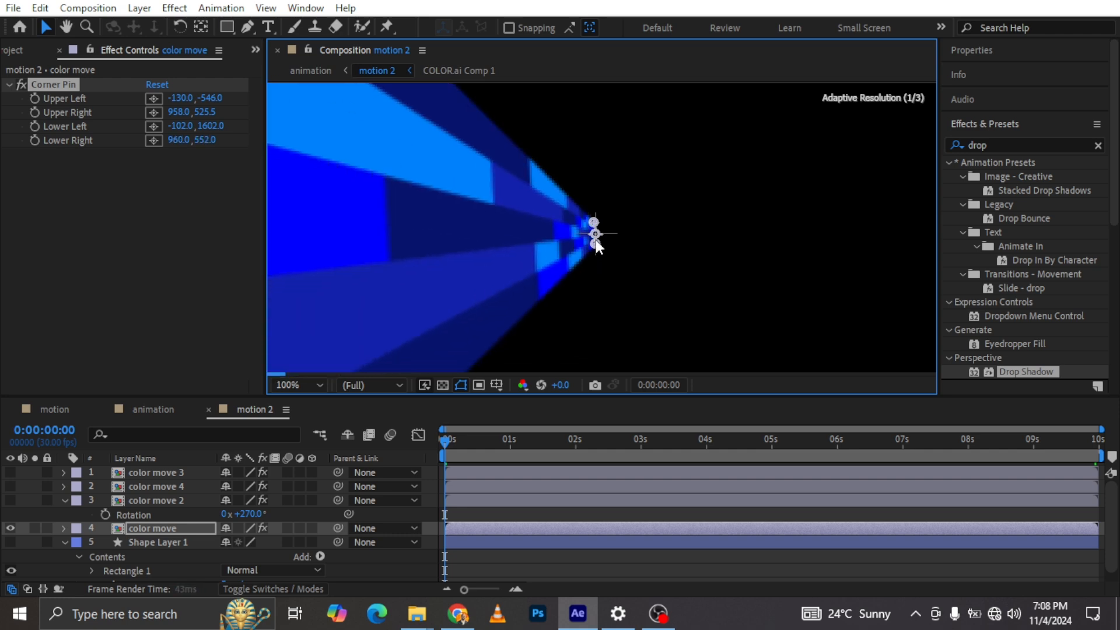
Refine color move's Corner Pin, placing Upper Right at about 959.5, 529.5 and Lower Right at about 960, 548.8
{"action": "scroll", "coordinate": [599, 232], "scroll_direction": "up", "scroll_amount": 4}
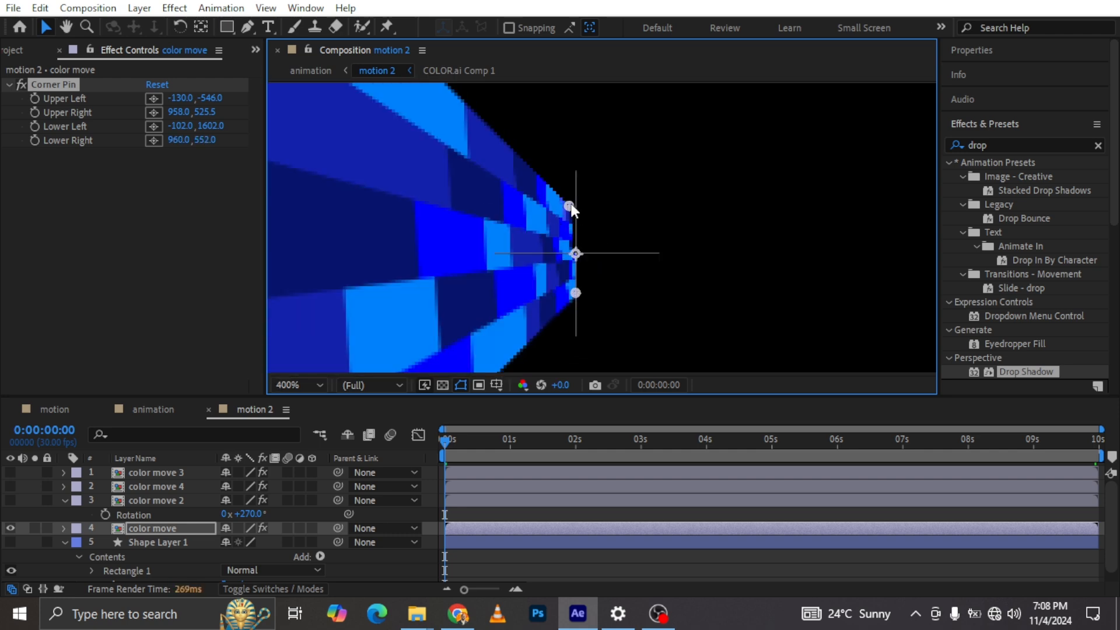
{"action": "left_click_drag", "start_coordinate": [572, 207], "coordinate": [576, 209]}
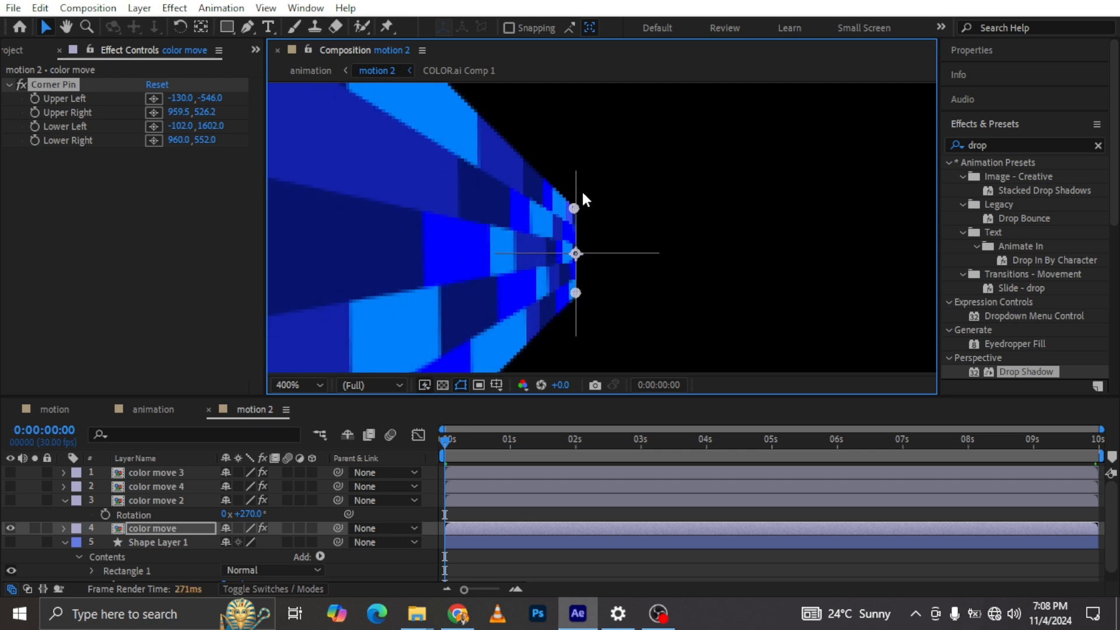
{"action": "left_click_drag", "start_coordinate": [575, 210], "coordinate": [576, 221]}
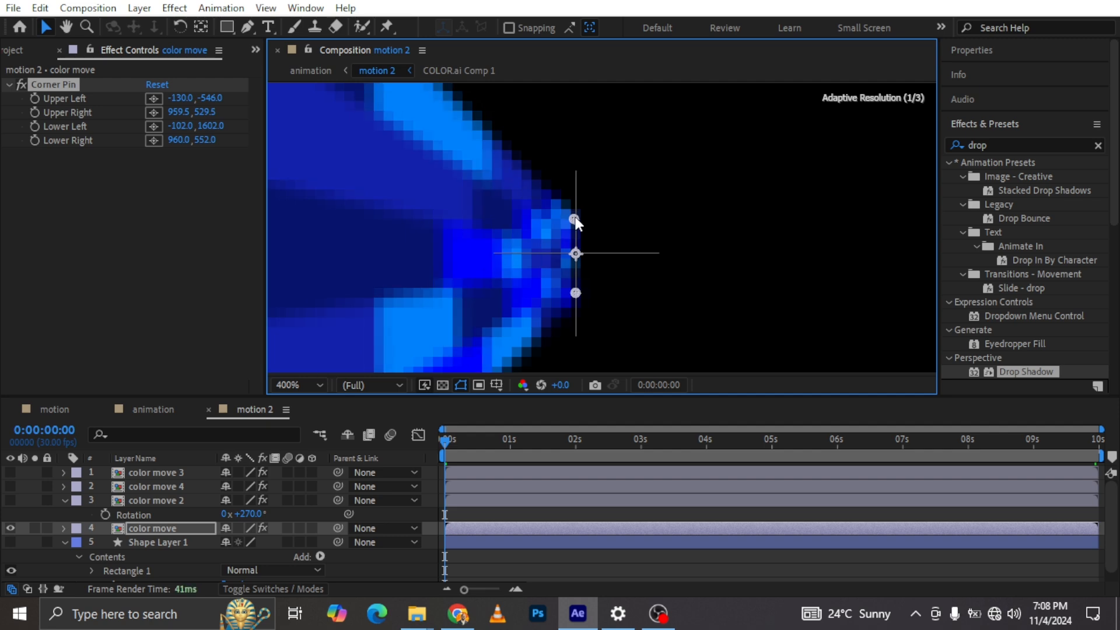
{"action": "left_click_drag", "start_coordinate": [575, 291], "coordinate": [575, 288]}
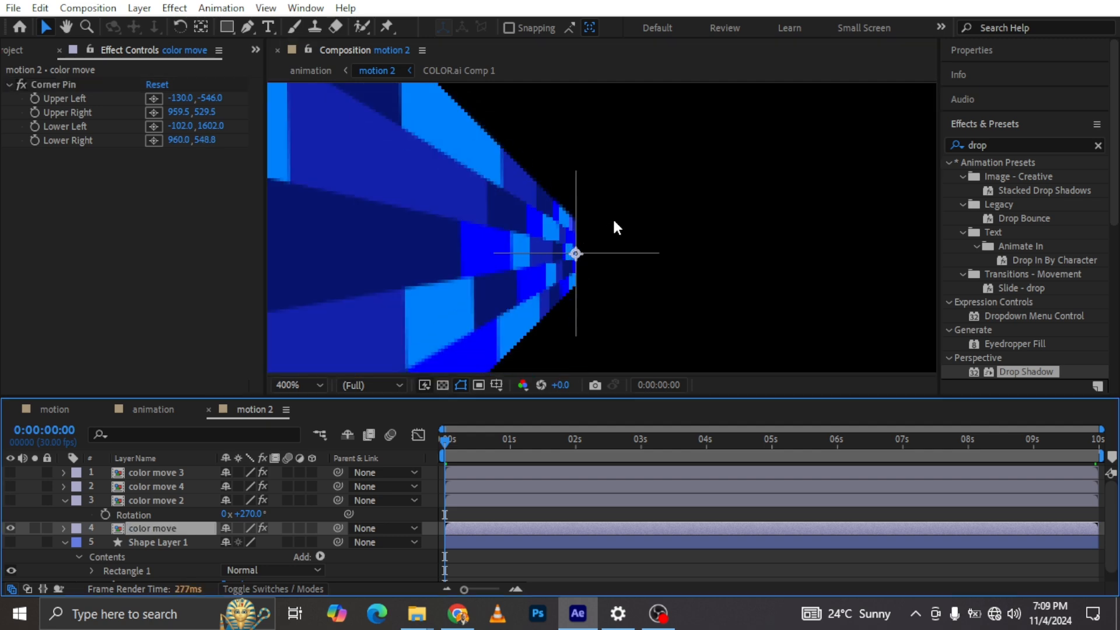
{"action": "scroll", "coordinate": [614, 221], "scroll_direction": "down", "scroll_amount": 3}
{"action": "scroll", "coordinate": [613, 226], "scroll_direction": "down", "scroll_amount": 4}
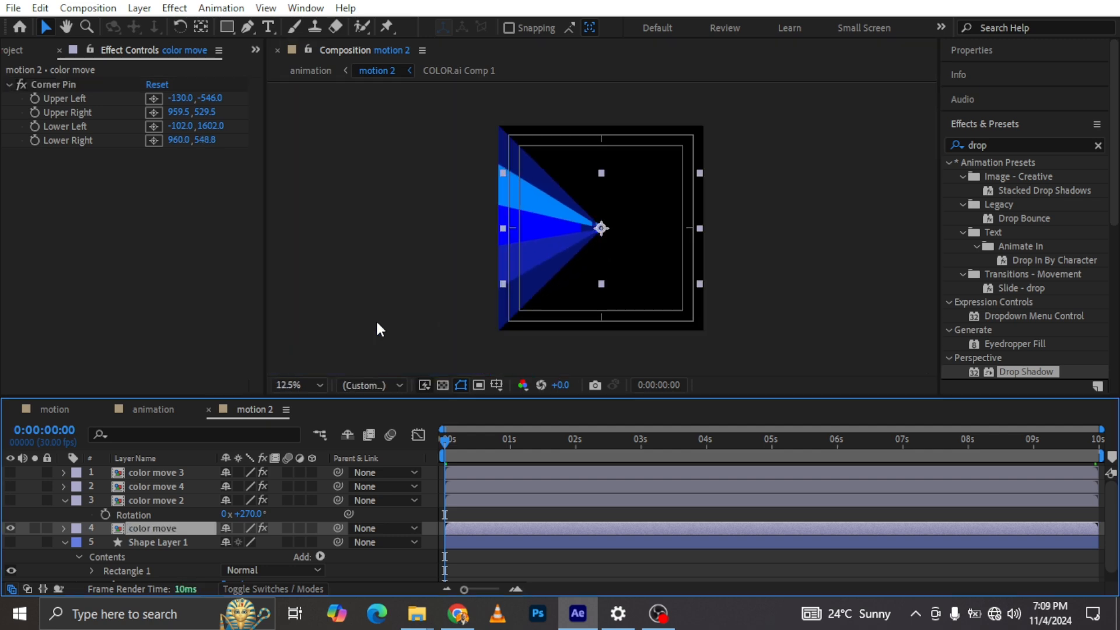
Duplicate the adjusted color move layer and reveal the copy's Rotation property
{"action": "left_click", "coordinate": [166, 501]}
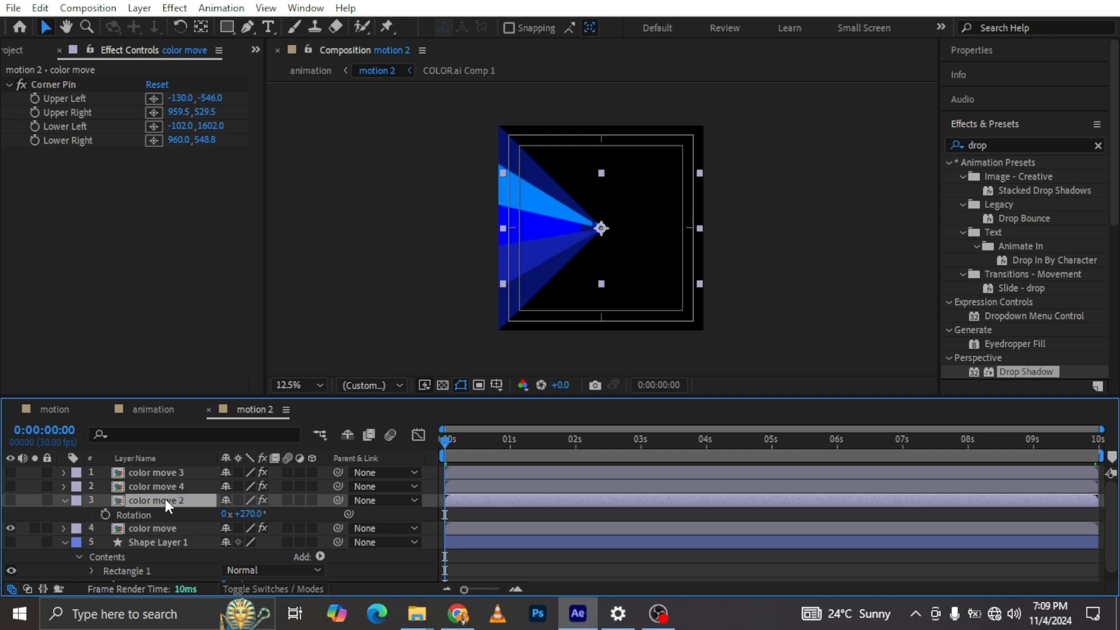
{"action": "left_click", "coordinate": [163, 529]}
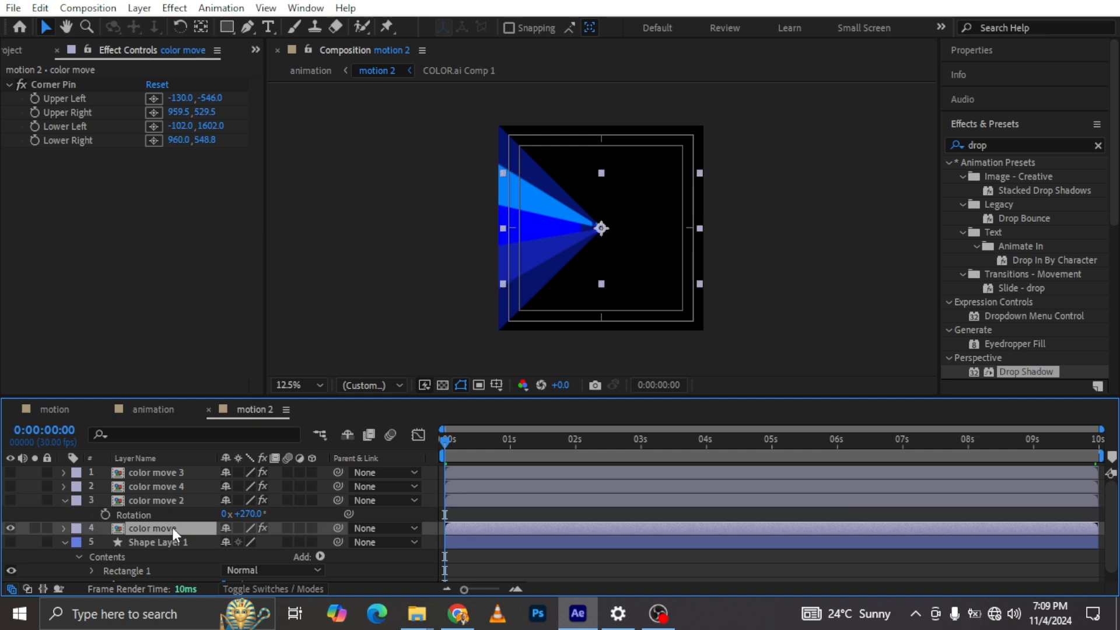
{"action": "key", "text": "ctrl+d"}
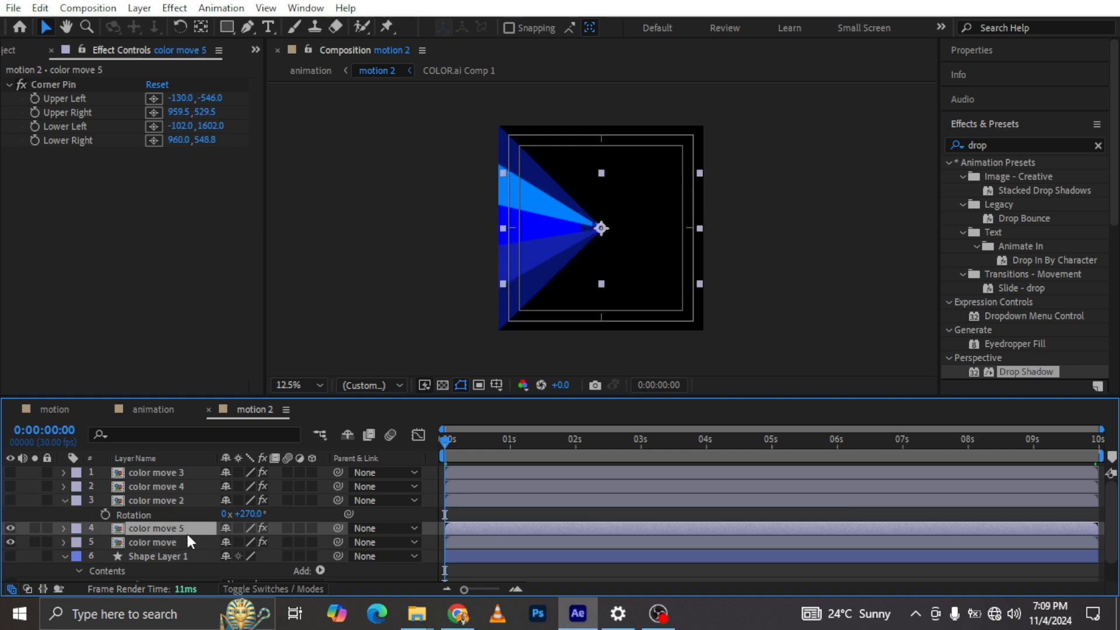
{"action": "key", "text": "r"}
{"action": "left_click", "coordinate": [245, 542]}
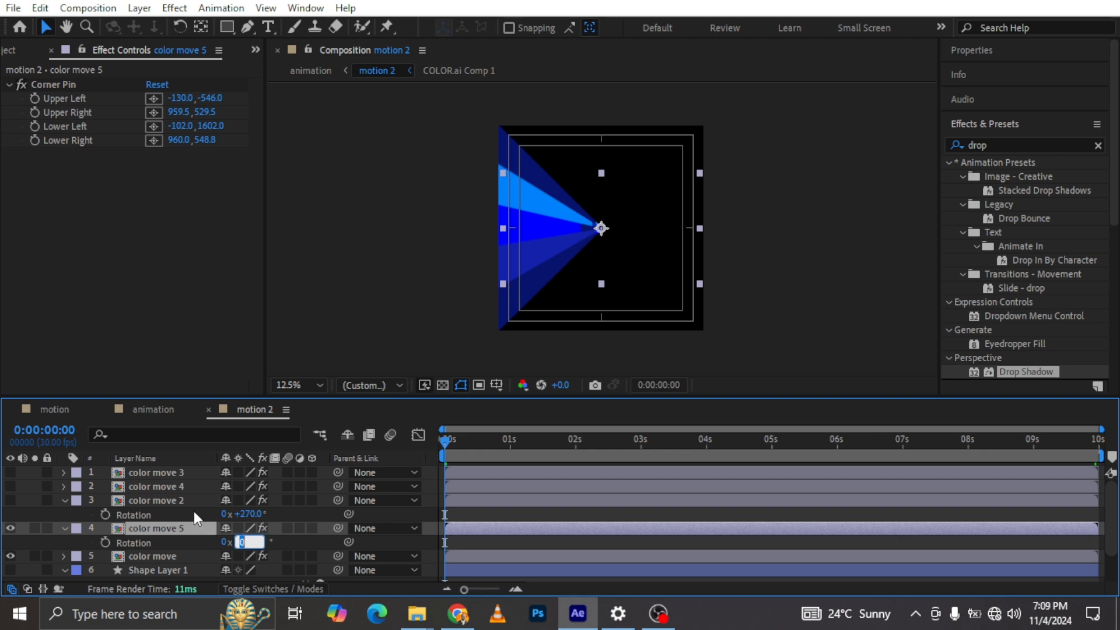
Delete the old hidden layers color move 2, color move 3 and color move 4
{"action": "left_click", "coordinate": [187, 499]}
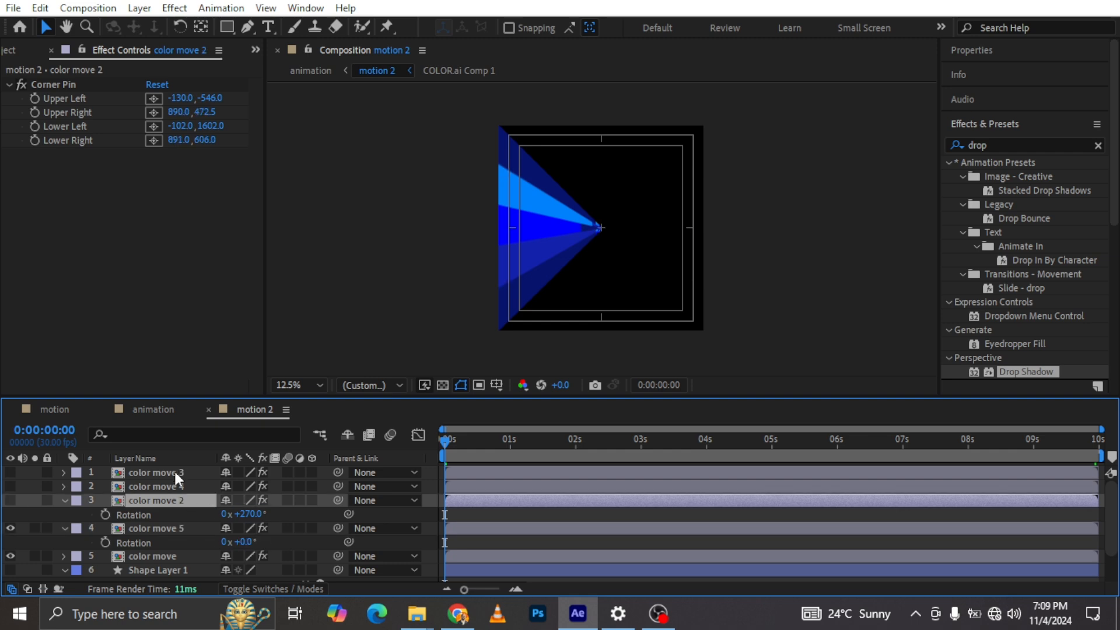
{"action": "left_click", "coordinate": [174, 471], "text": "shift"}
{"action": "key", "text": "Delete"}
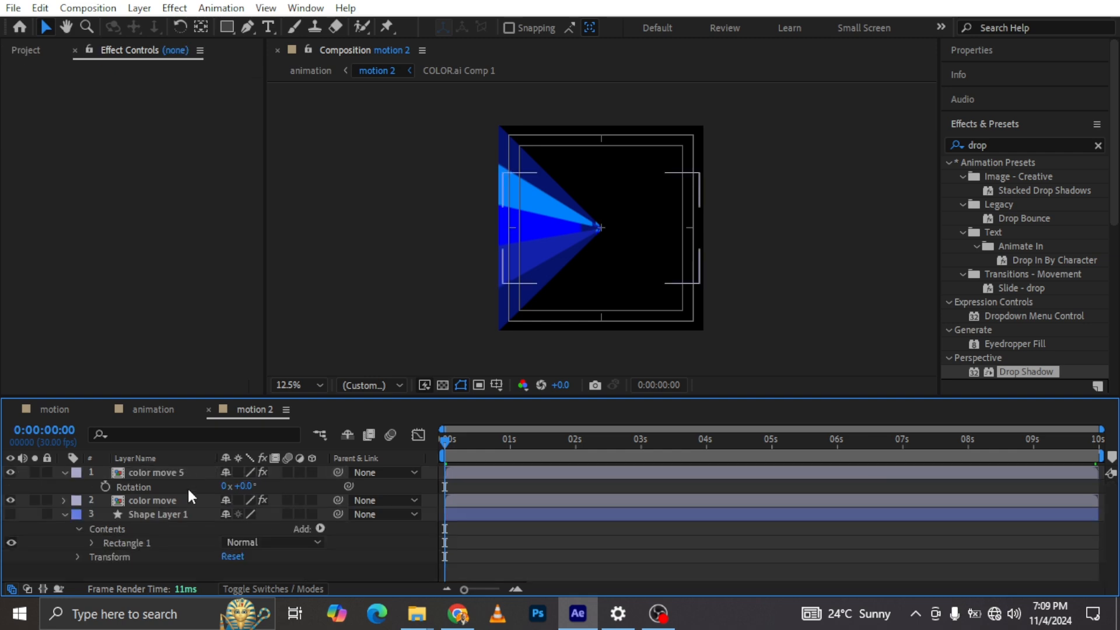
Set the rotation of color move 5 to 90°
{"action": "left_click", "coordinate": [179, 474]}
{"action": "left_click", "coordinate": [246, 486]}
{"action": "type", "text": "90"}
{"action": "key", "text": "Return"}
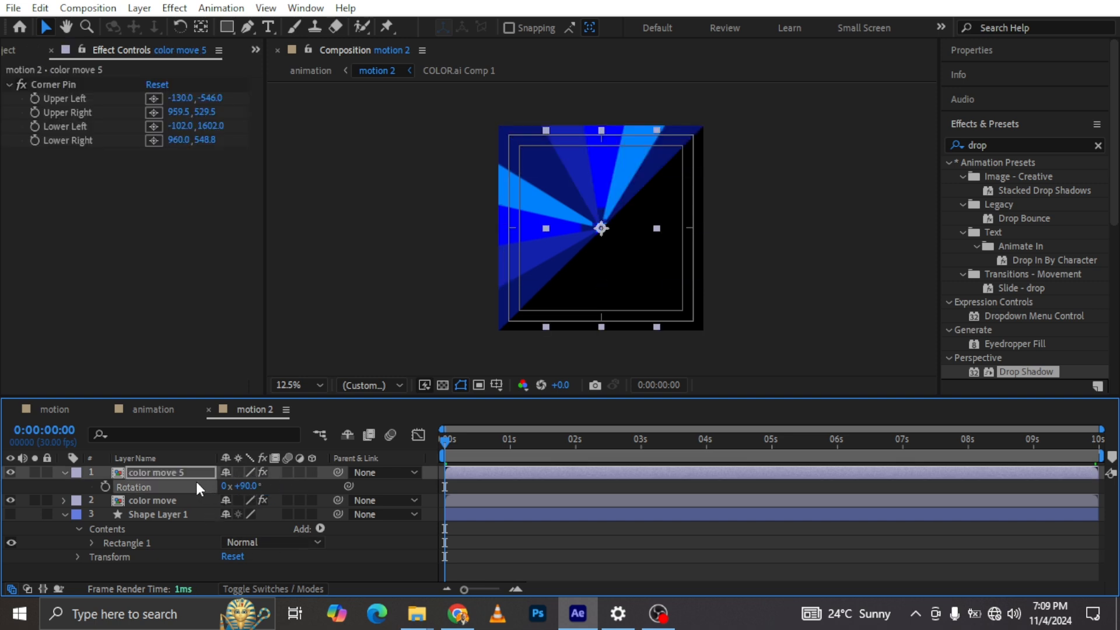
Duplicate color move 5 at 90° and set the rotation of color move 5 itself to 180°
{"action": "key", "text": "ctrl+d"}
{"action": "left_click", "coordinate": [240, 499]}
{"action": "type", "text": "180"}
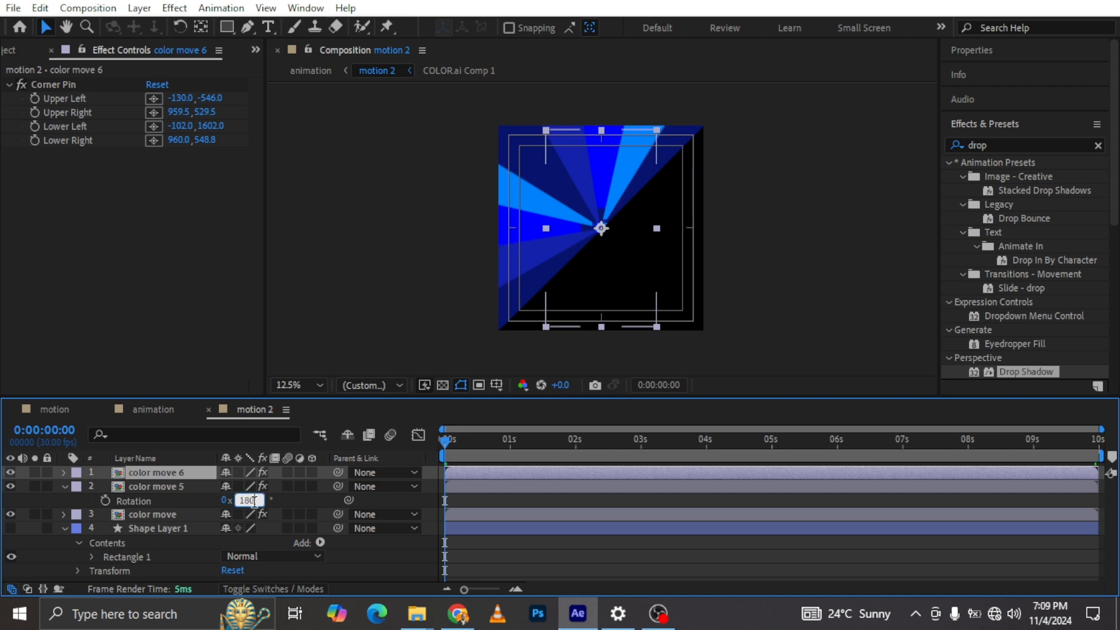
{"action": "key", "text": "Return"}
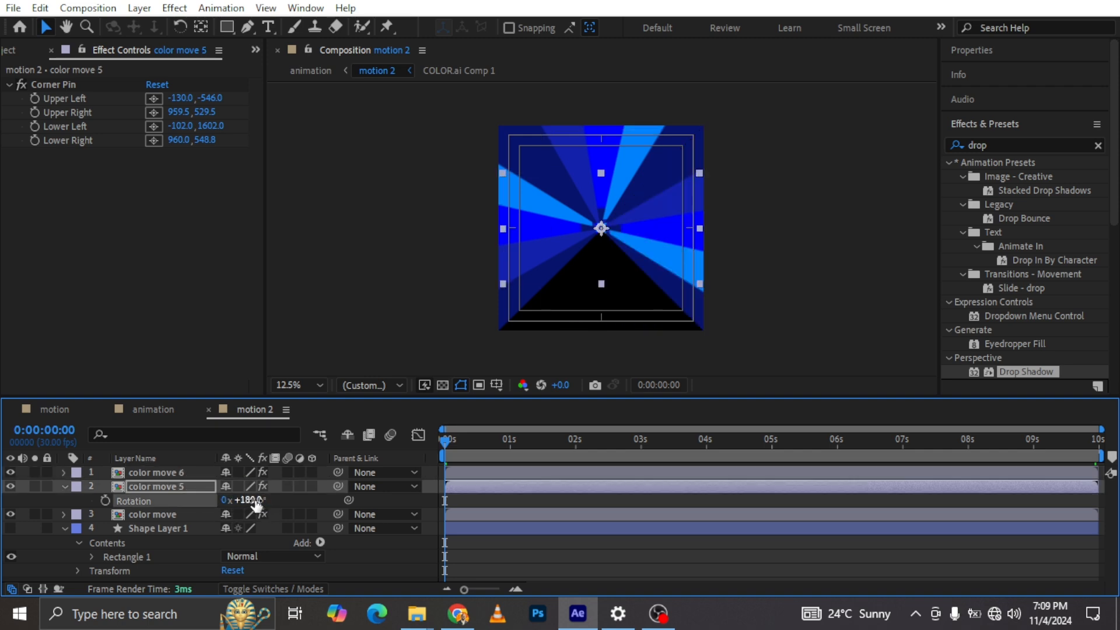
Duplicate color move 5 at 180° and set the rotation of color move 5 itself to 270°
{"action": "key", "text": "ctrl+d"}
{"action": "left_click", "coordinate": [256, 513]}
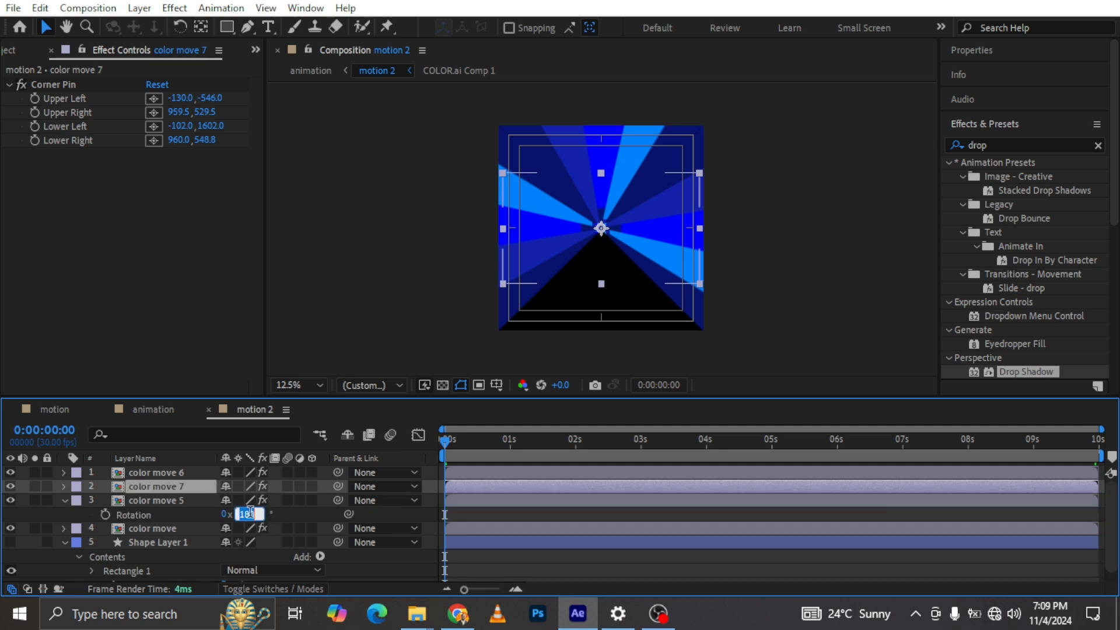
{"action": "type", "text": "270"}
{"action": "key", "text": "Return"}
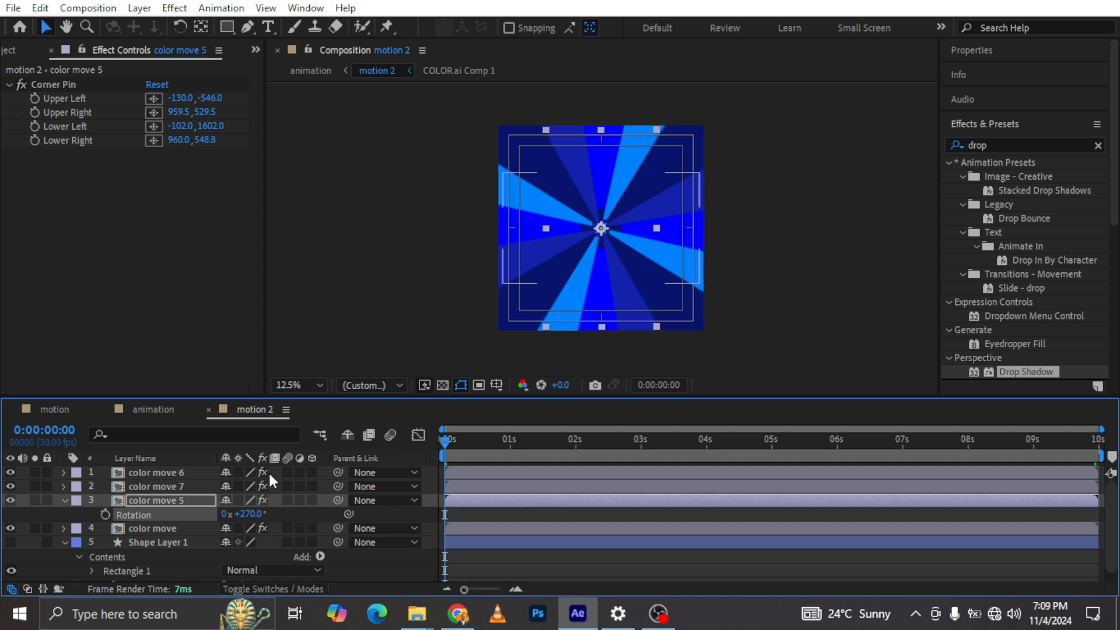
Pre-compose all four color move layers into a new composition named first motion, moving all attributes into it
{"action": "left_click", "coordinate": [163, 529]}
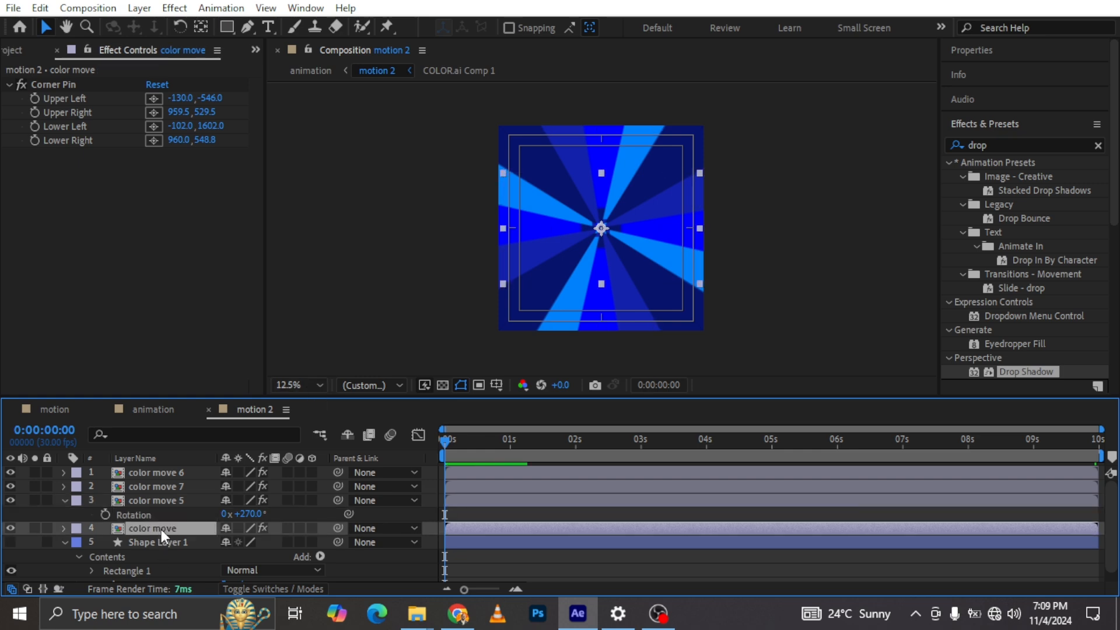
{"action": "left_click", "coordinate": [162, 472], "text": "shift"}
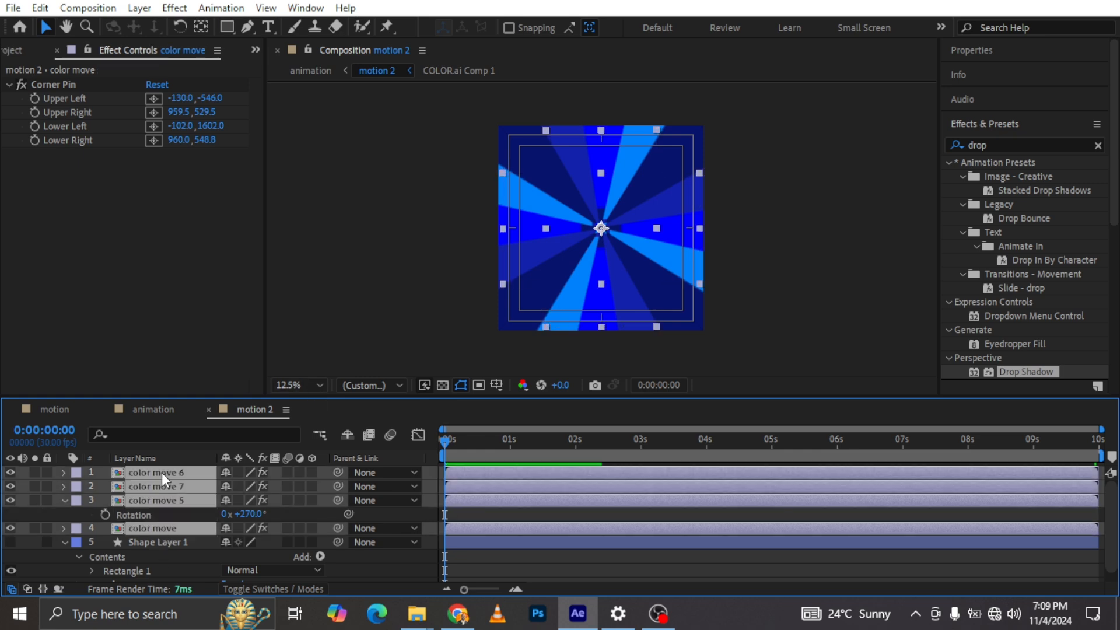
{"action": "right_click", "coordinate": [162, 473]}
{"action": "left_click", "coordinate": [235, 494]}
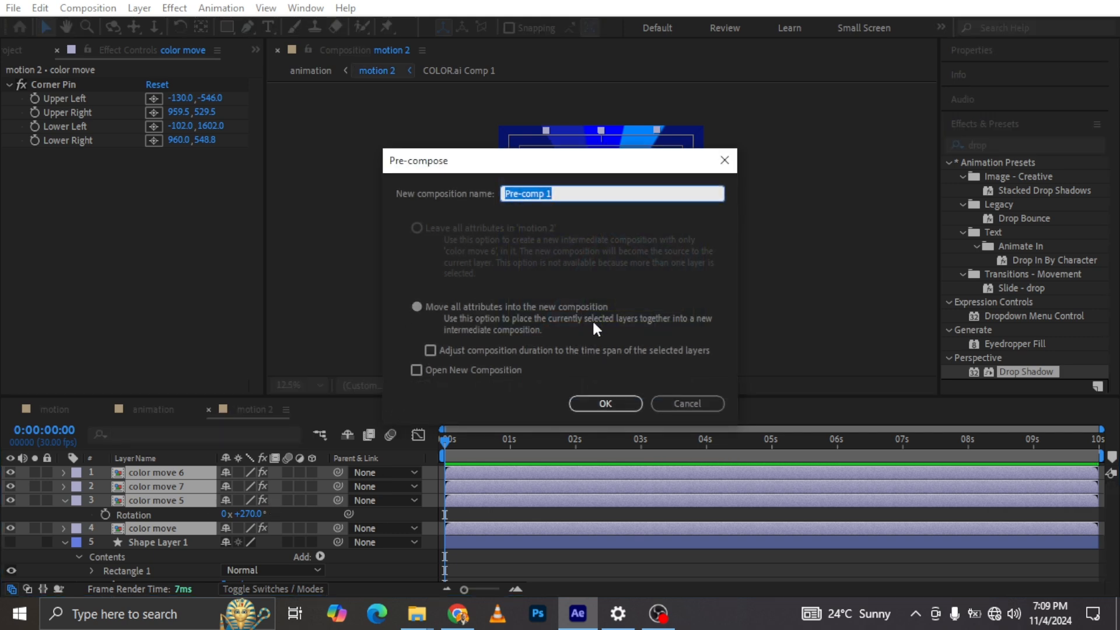
{"action": "type", "text": "fi"}
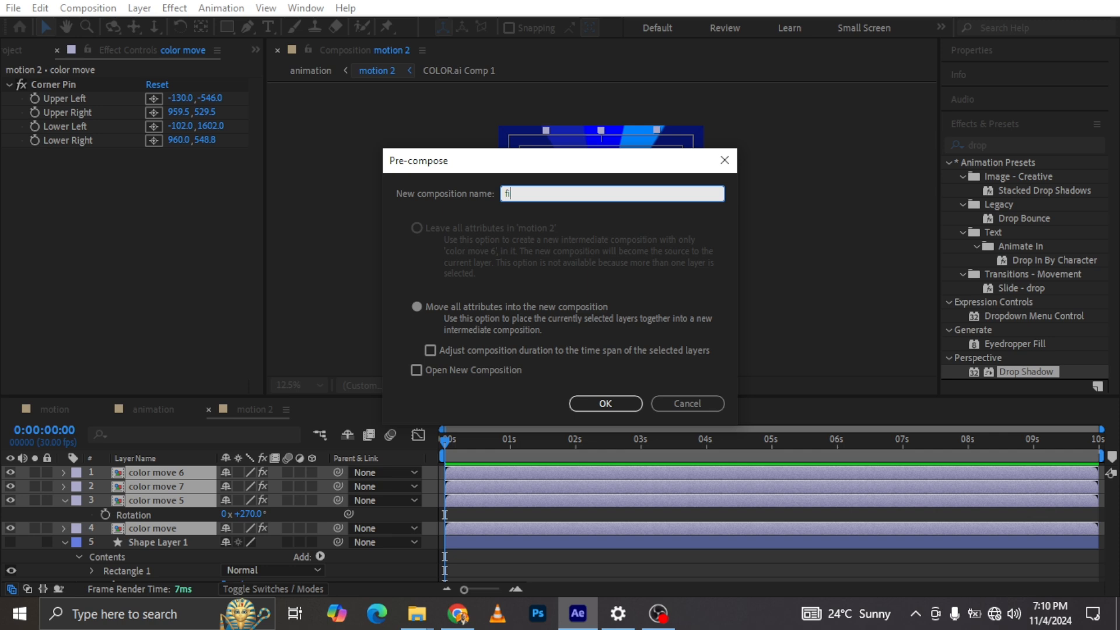
{"action": "type", "text": "rst motion"}
{"action": "key", "text": "Return"}
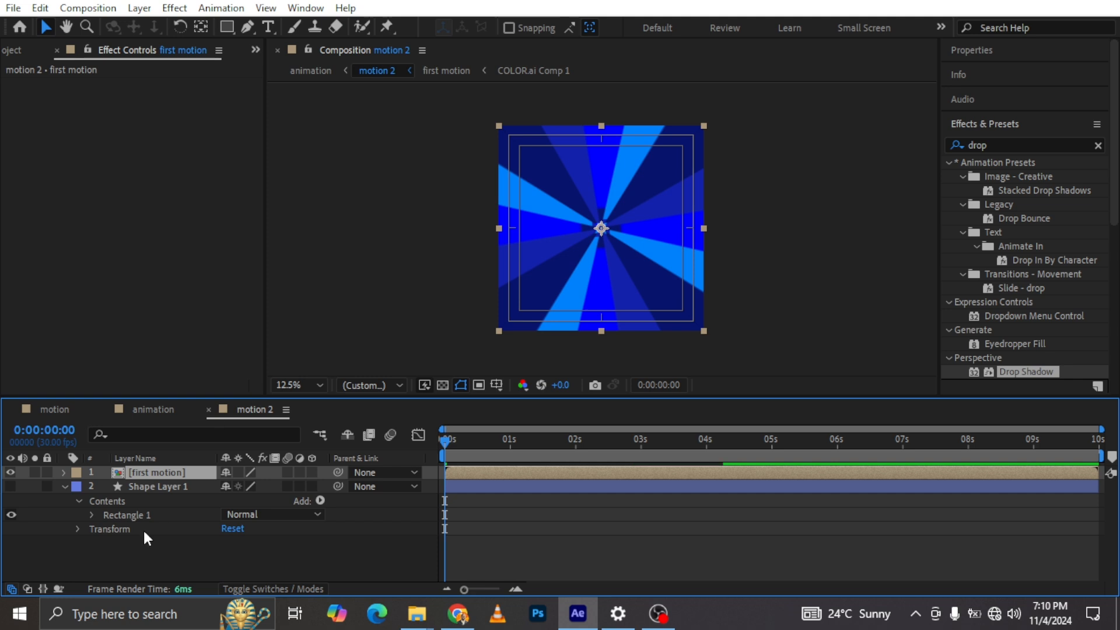
Use Shape Layer 1 as an inverted track matte for the first motion layer and scrub to check the result
{"action": "left_click", "coordinate": [256, 588]}
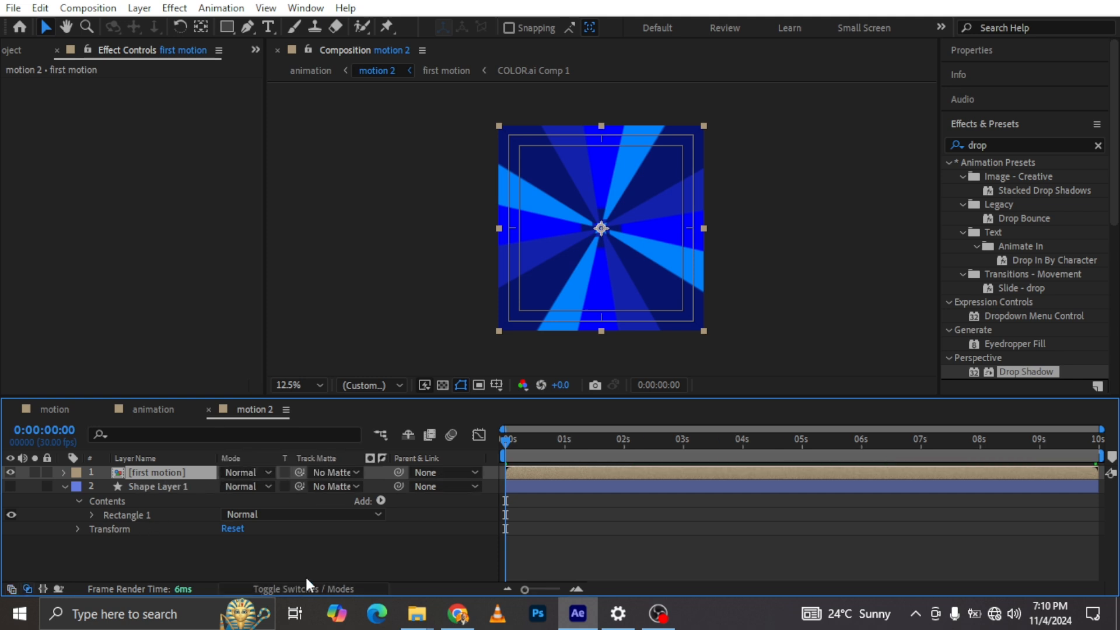
{"action": "left_click", "coordinate": [345, 473]}
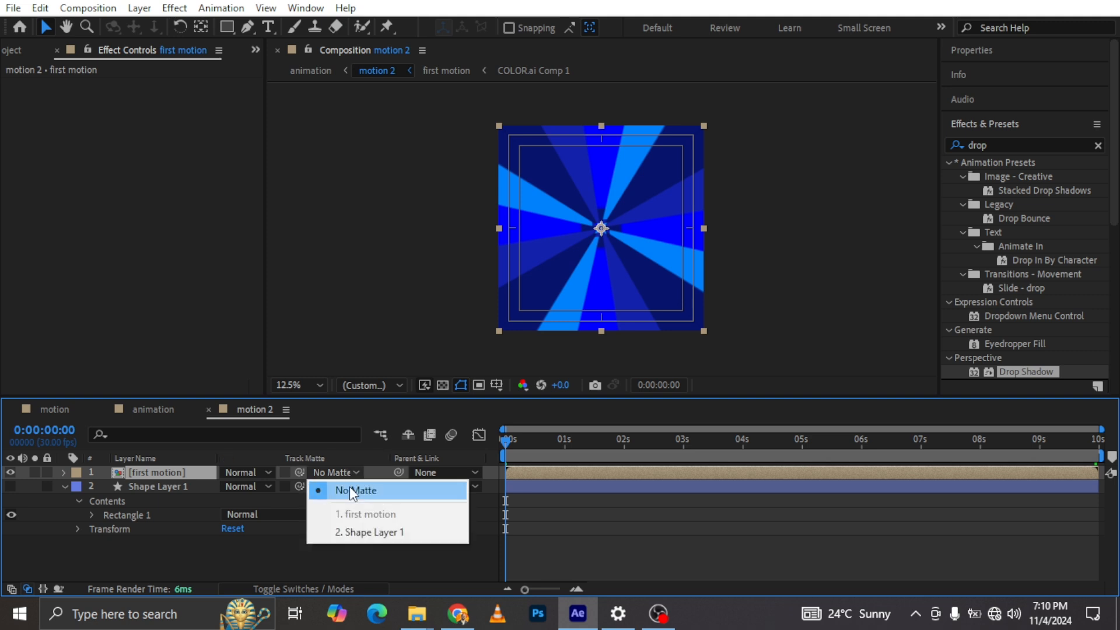
{"action": "left_click", "coordinate": [363, 533]}
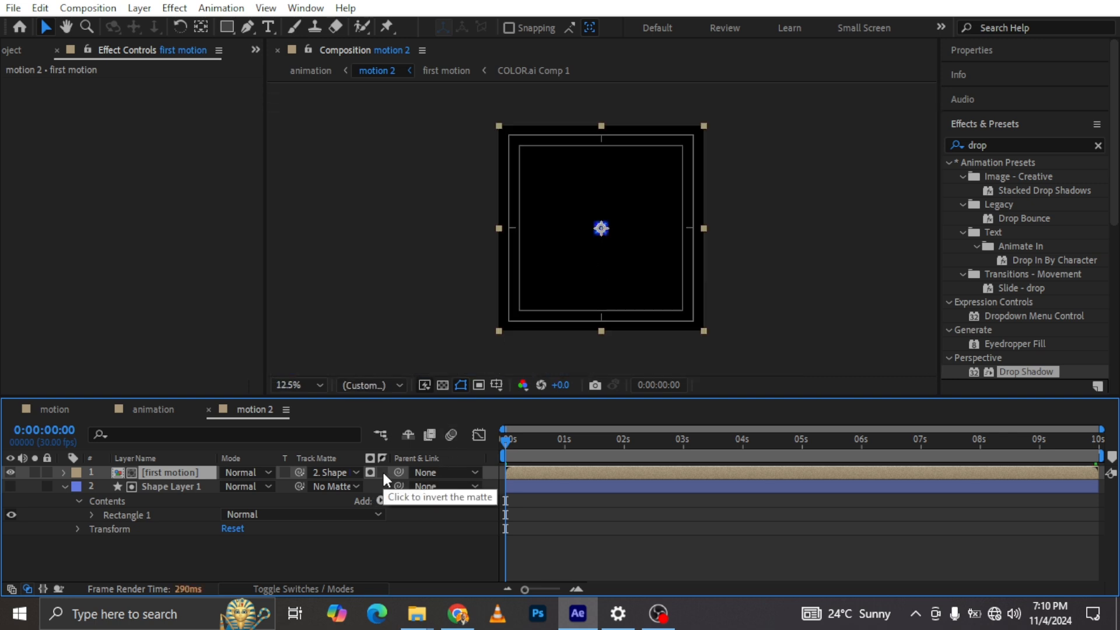
{"action": "left_click", "coordinate": [383, 473]}
{"action": "left_click", "coordinate": [752, 181]}
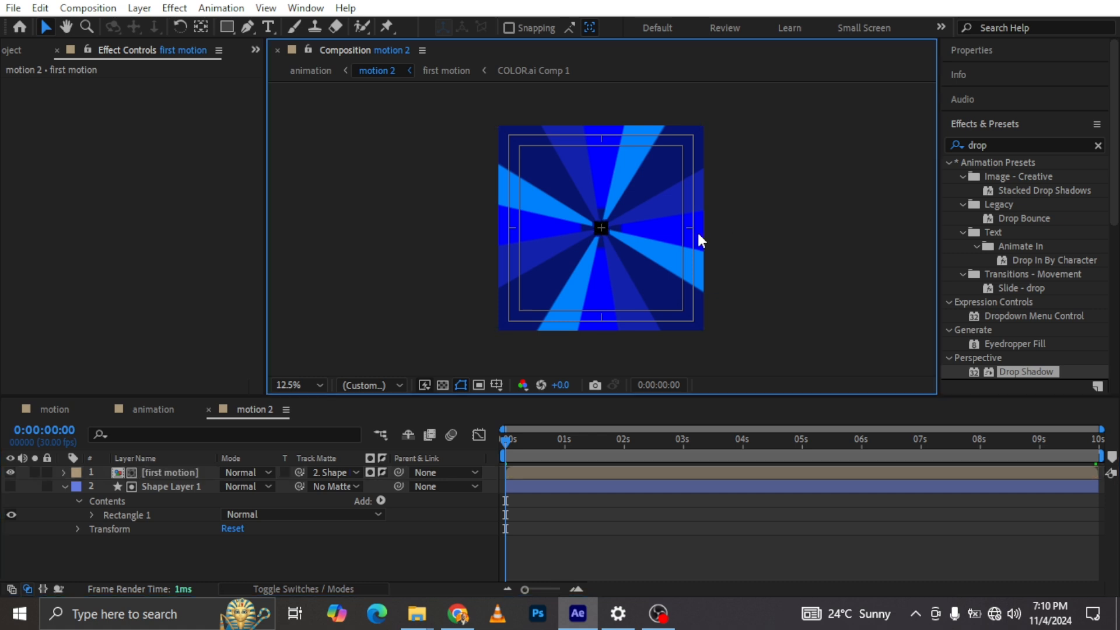
{"action": "left_click_drag", "start_coordinate": [518, 445], "coordinate": [618, 446]}
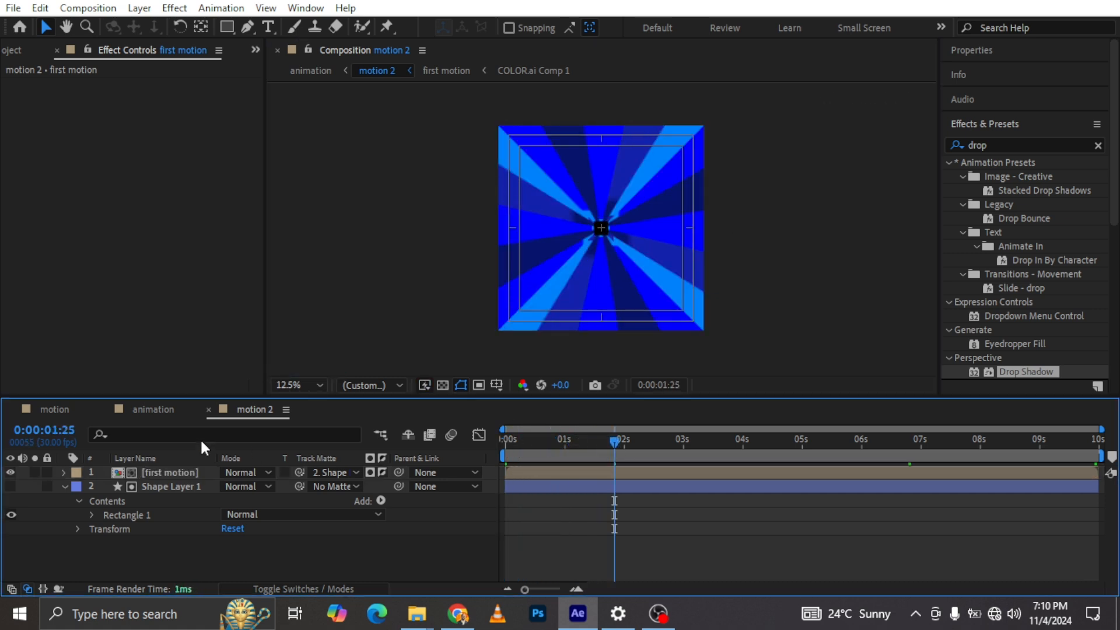
Duplicate the motion 2 composition as motion 3 and replace the topmost motion layer of the animation composition with it
{"action": "left_click", "coordinate": [58, 408]}
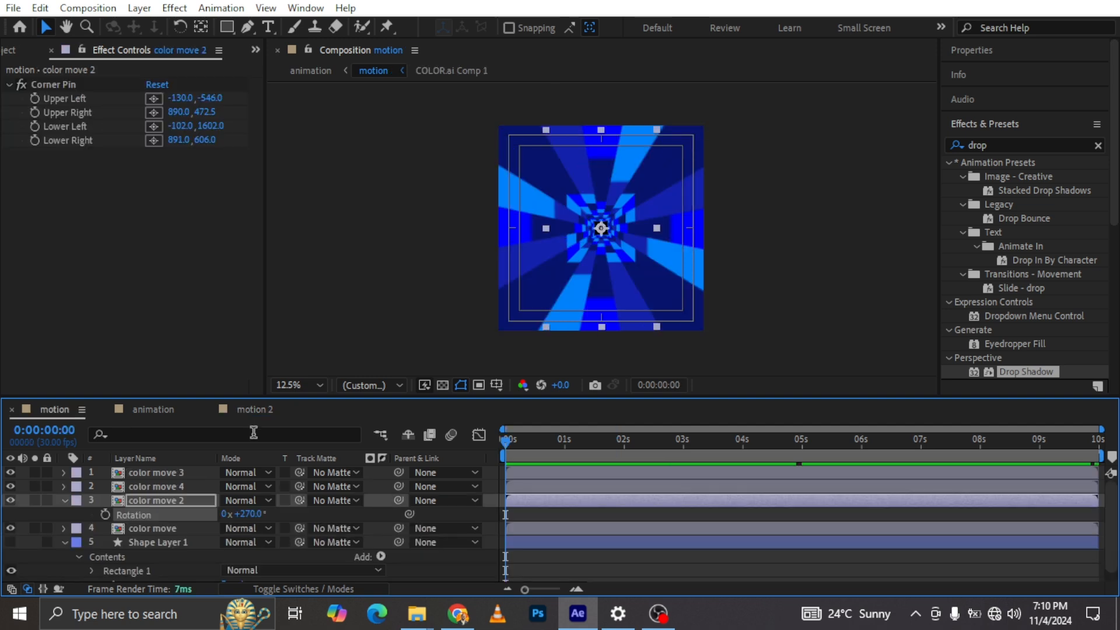
{"action": "mouse_move", "coordinate": [503, 448]}
{"action": "left_mouse_down"}
{"action": "mouse_move", "coordinate": [561, 438]}
{"action": "mouse_move", "coordinate": [695, 453]}
{"action": "mouse_move", "coordinate": [497, 441]}
{"action": "left_mouse_up"}
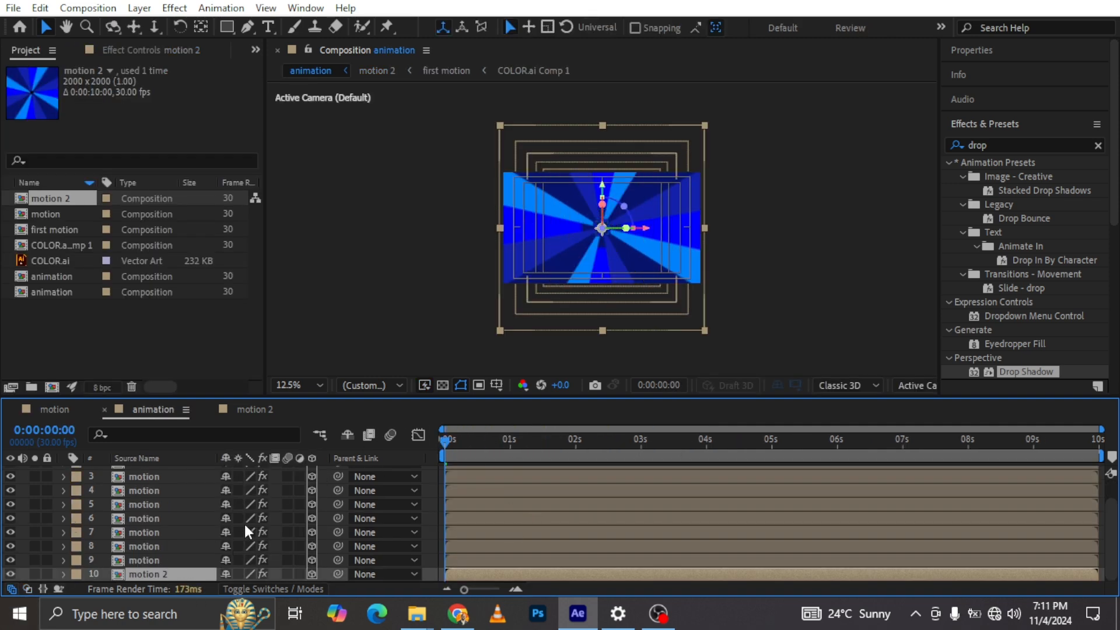
{"action": "scroll", "coordinate": [163, 548], "scroll_direction": "up", "scroll_amount": 1}
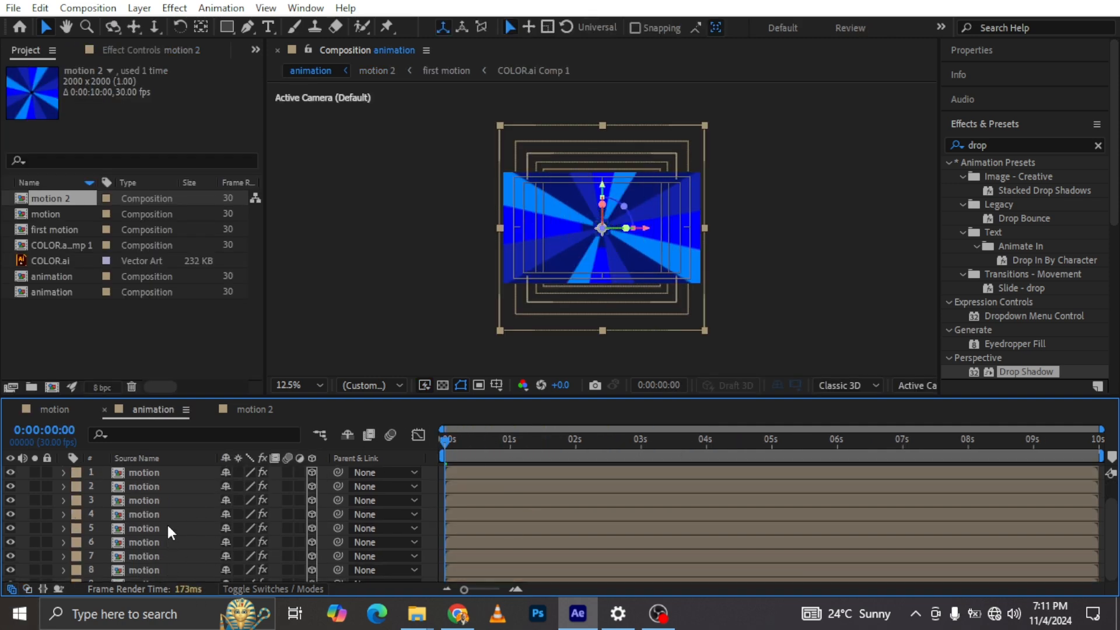
{"action": "left_click", "coordinate": [153, 473]}
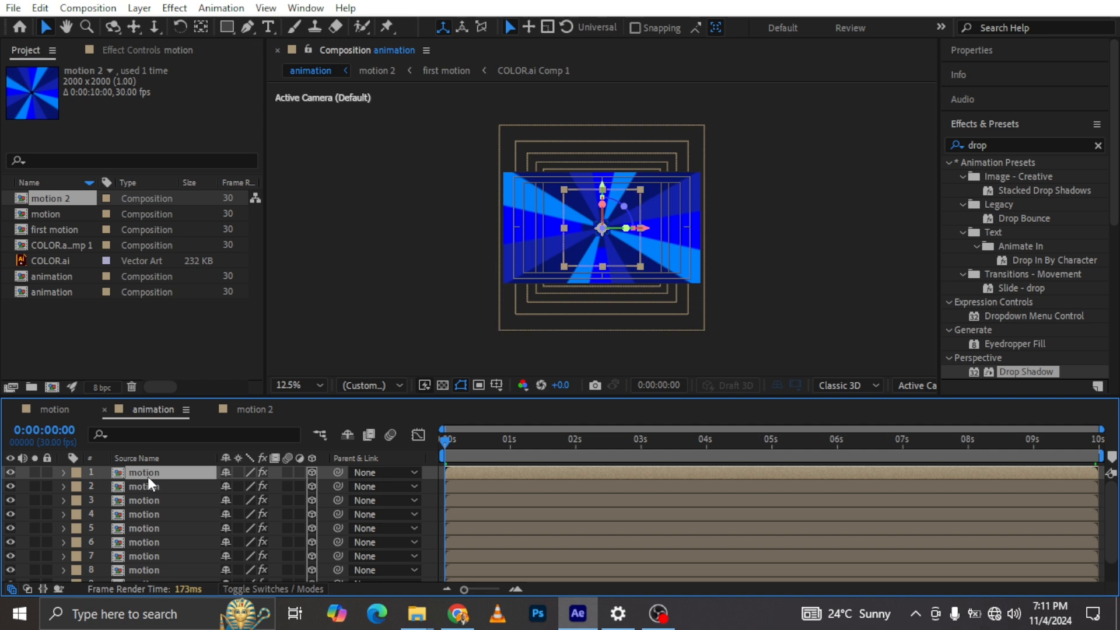
{"action": "left_click", "coordinate": [53, 193]}
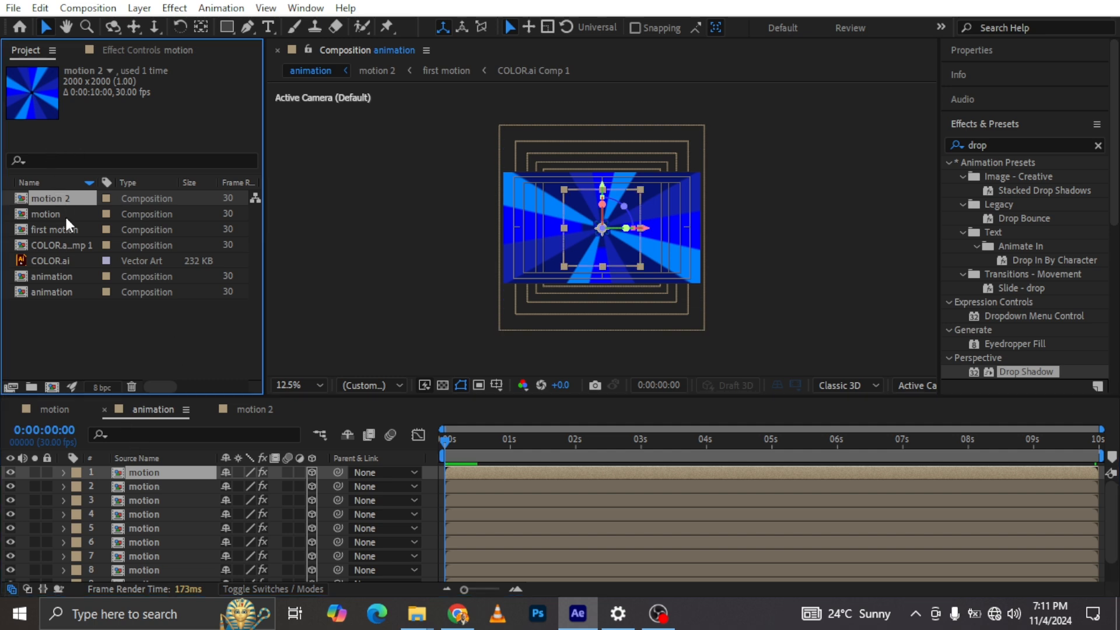
{"action": "key", "text": "ctrl+d"}
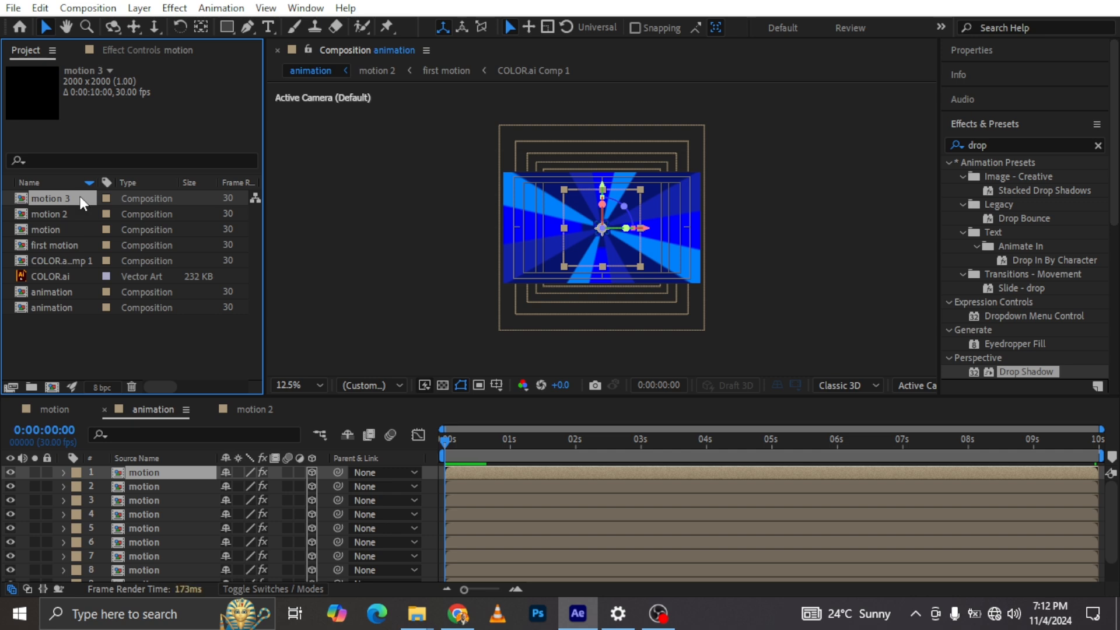
{"action": "left_click_drag", "start_coordinate": [78, 194], "coordinate": [160, 474]}
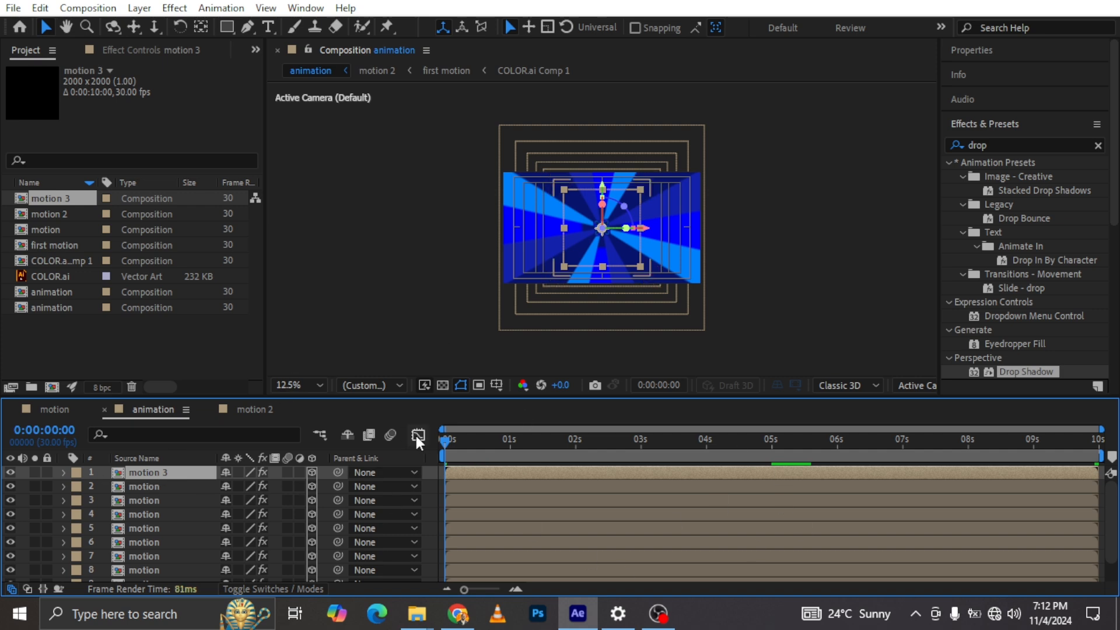
In motion 3, keyframe the scale of Shape Layer 1 at 100% at 1 second and 0% at 0 seconds
{"action": "double_click", "coordinate": [155, 473]}
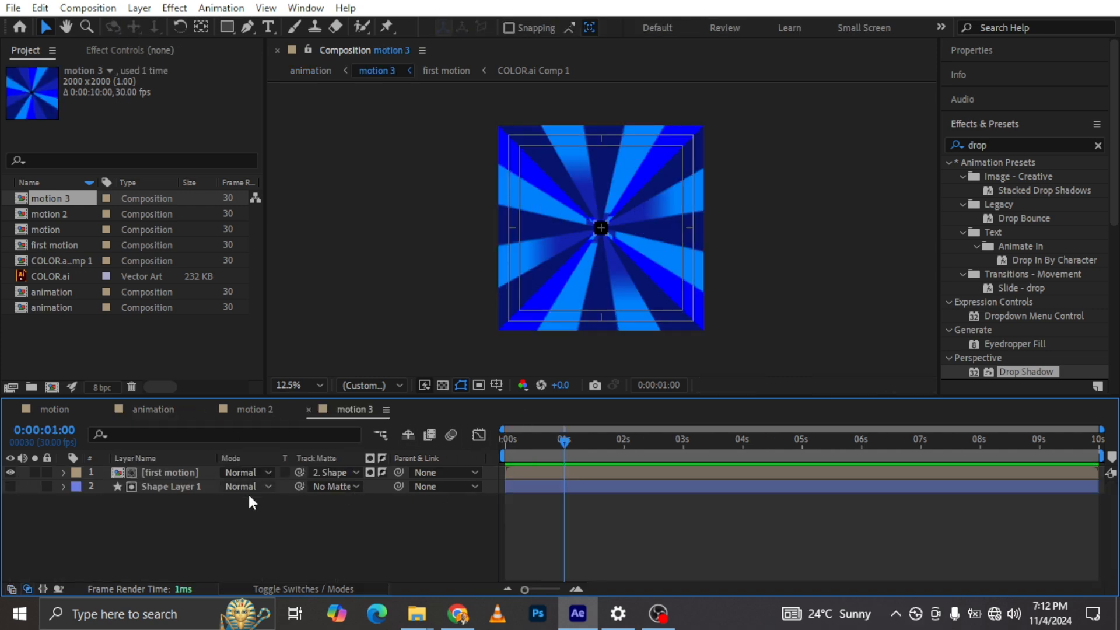
{"action": "left_click", "coordinate": [162, 487]}
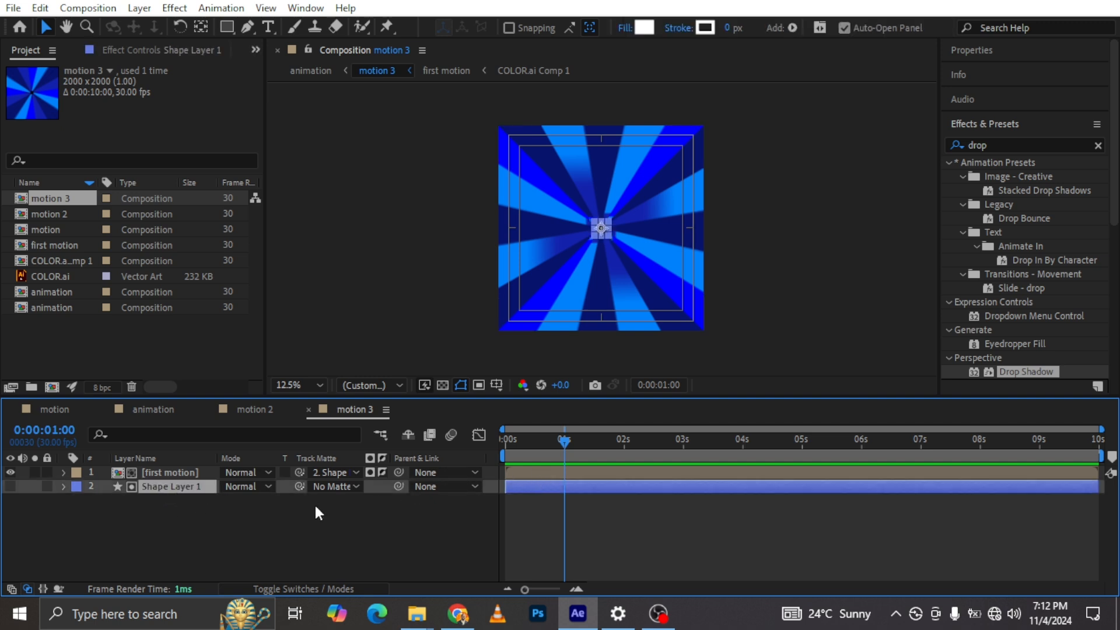
{"action": "key", "text": "s"}
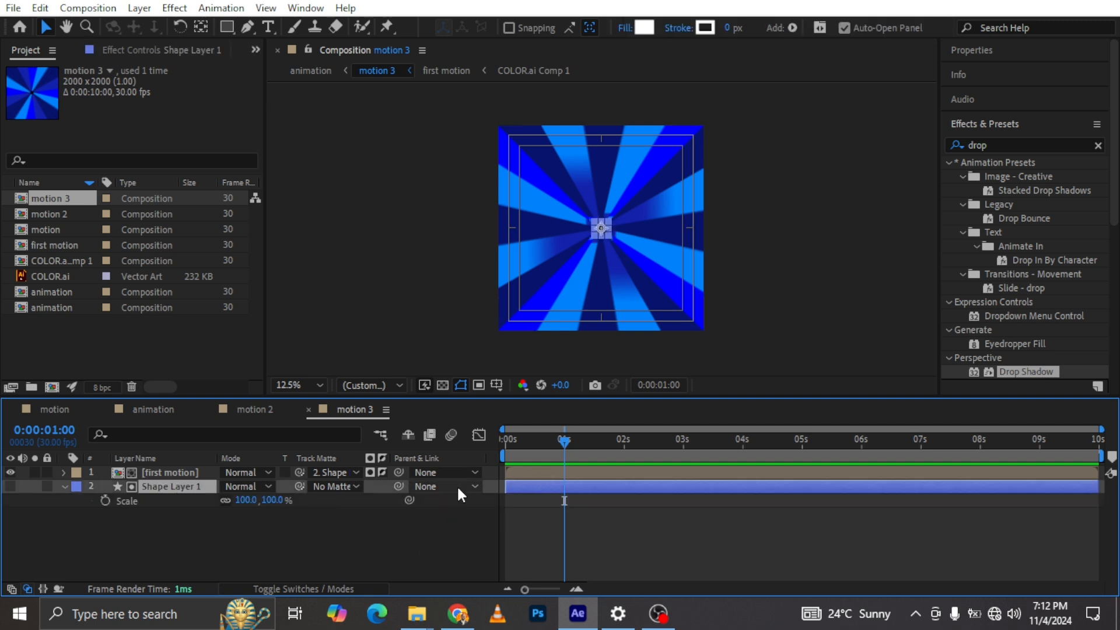
{"action": "left_click", "coordinate": [106, 501]}
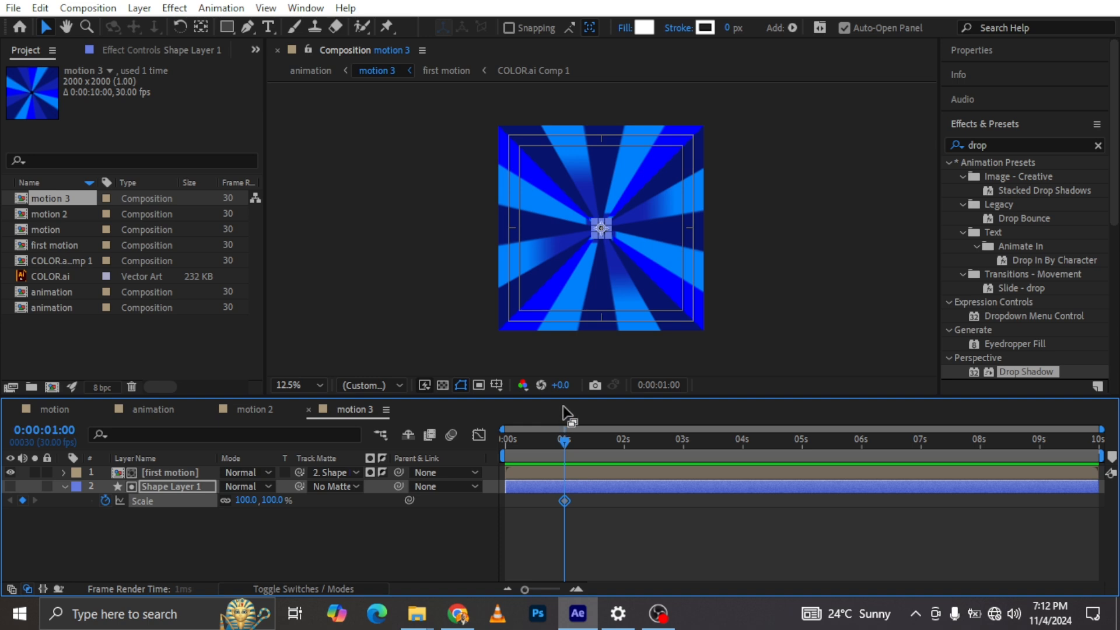
{"action": "left_click_drag", "start_coordinate": [558, 442], "coordinate": [496, 442]}
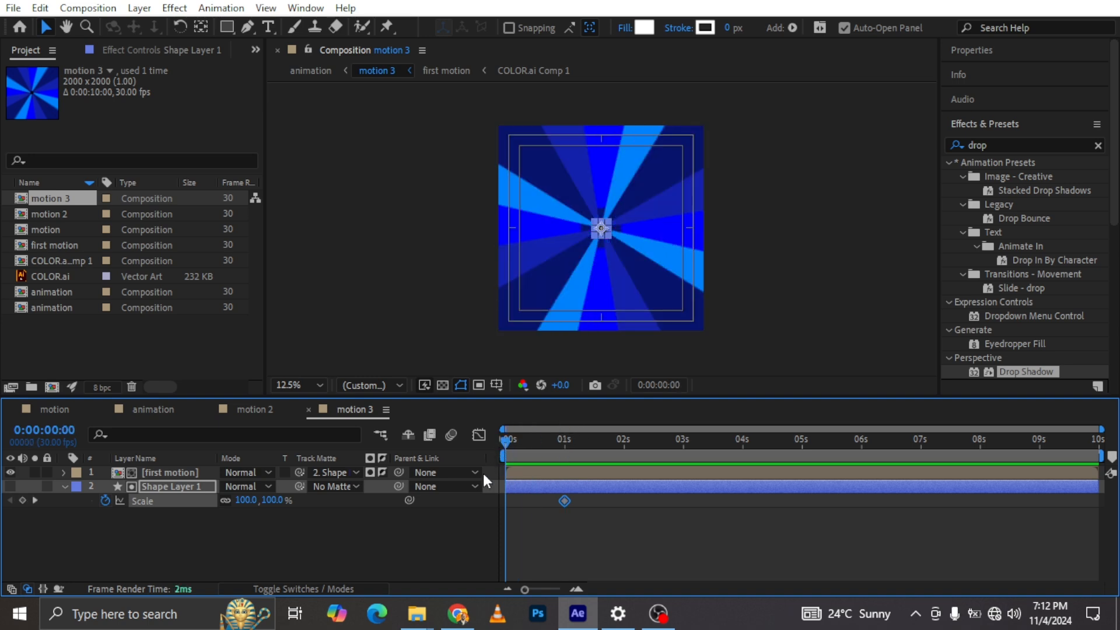
{"action": "left_click", "coordinate": [245, 500]}
{"action": "type", "text": "0"}
{"action": "key", "text": "Return"}
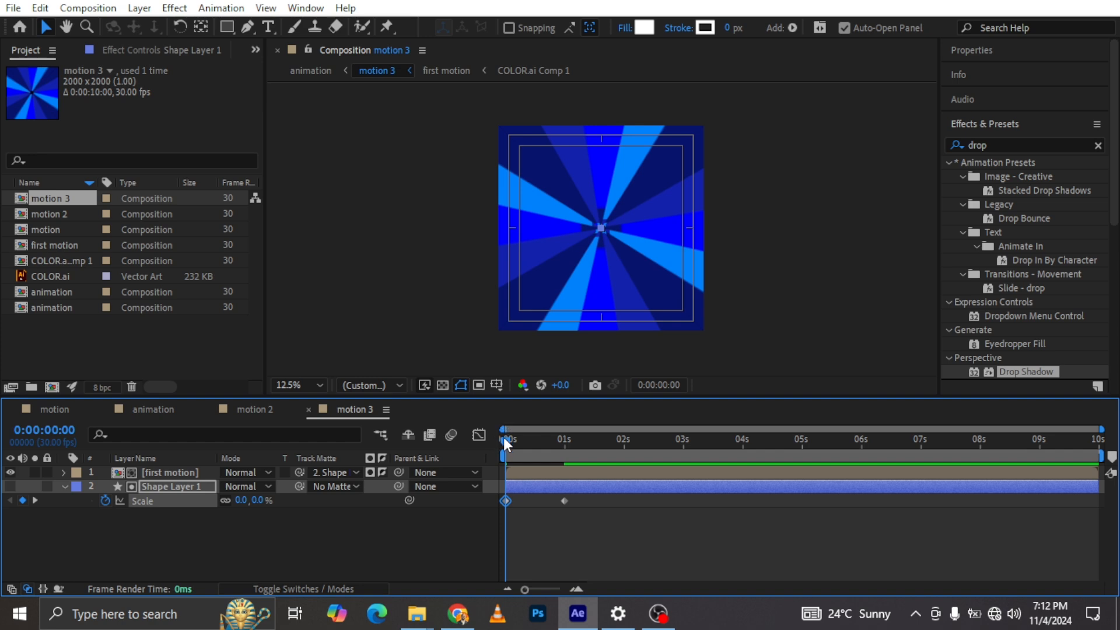
Add a 15 mm one-node camera named Camera 1 to the animation composition
{"action": "left_click", "coordinate": [153, 410]}
{"action": "right_click", "coordinate": [23, 477]}
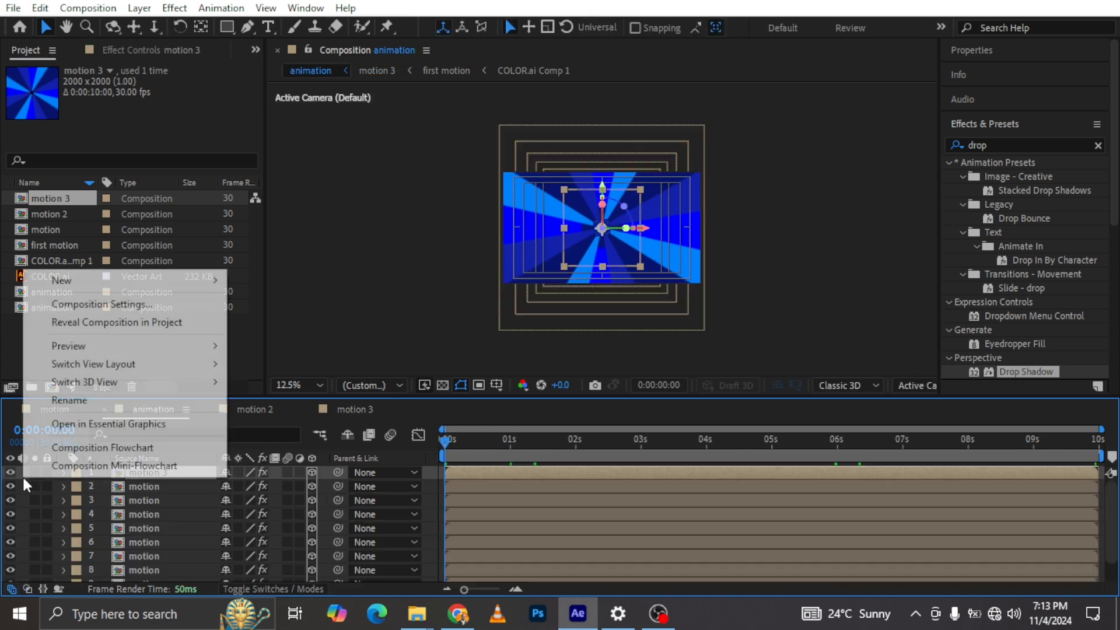
{"action": "mouse_move", "coordinate": [66, 278]}
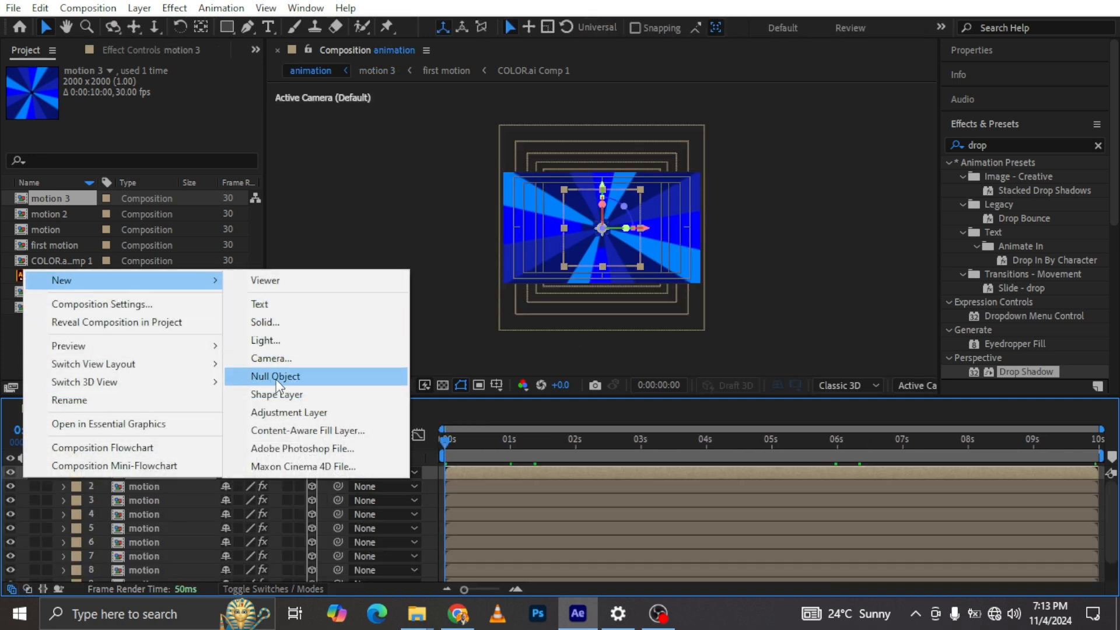
{"action": "left_click", "coordinate": [279, 359]}
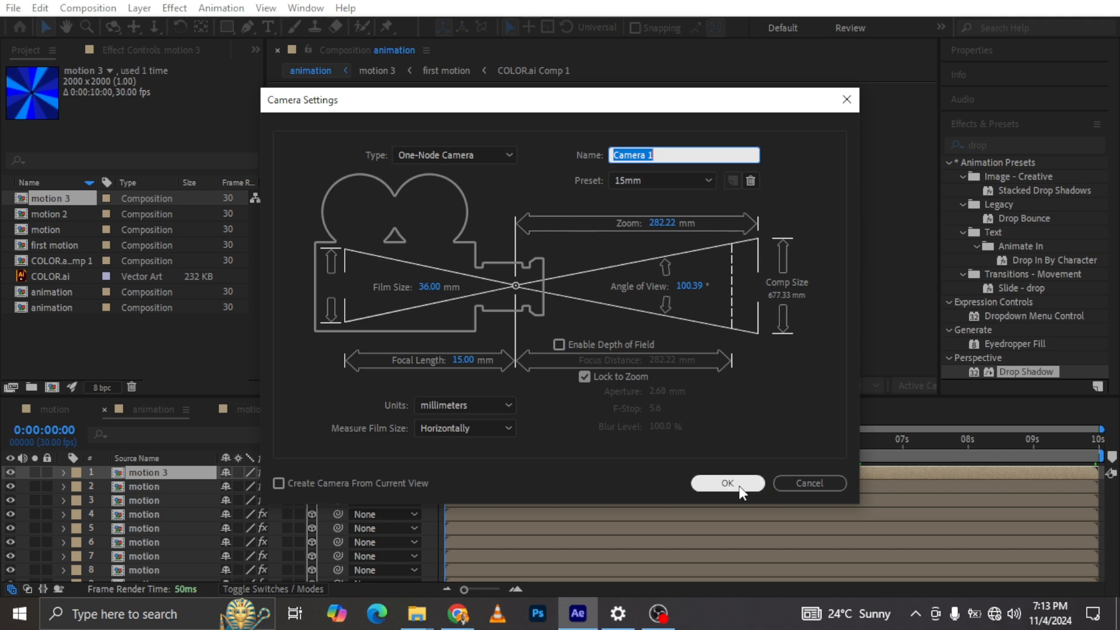
{"action": "left_click", "coordinate": [713, 484]}
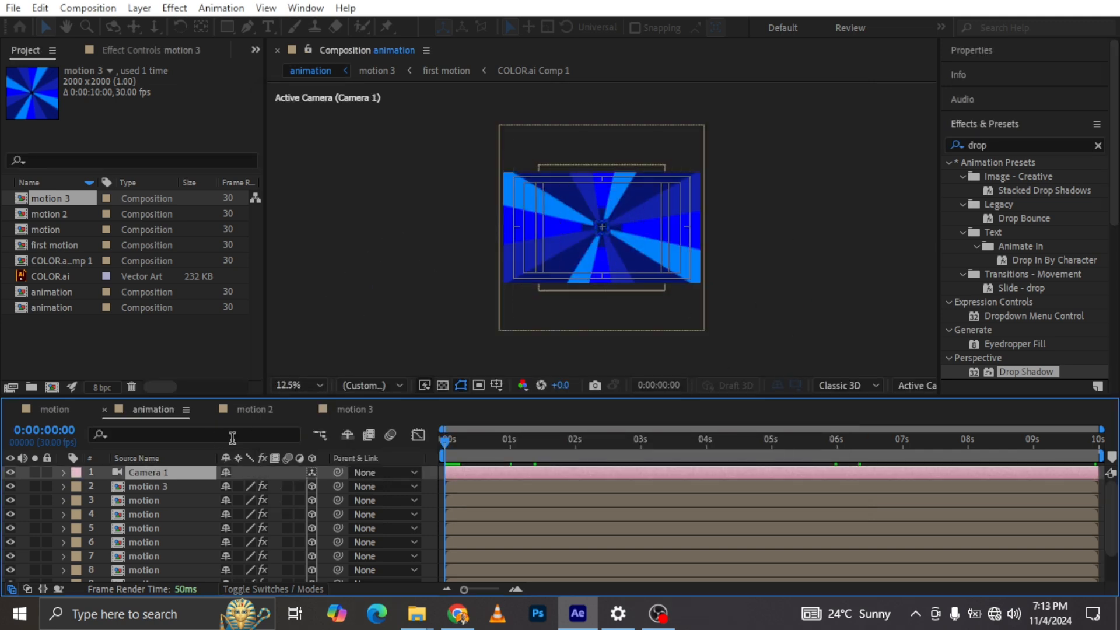
Reveal the position and rotation properties of Camera 1 and keyframe its Z Rotation at 0° at 7 seconds
{"action": "key", "text": "p"}
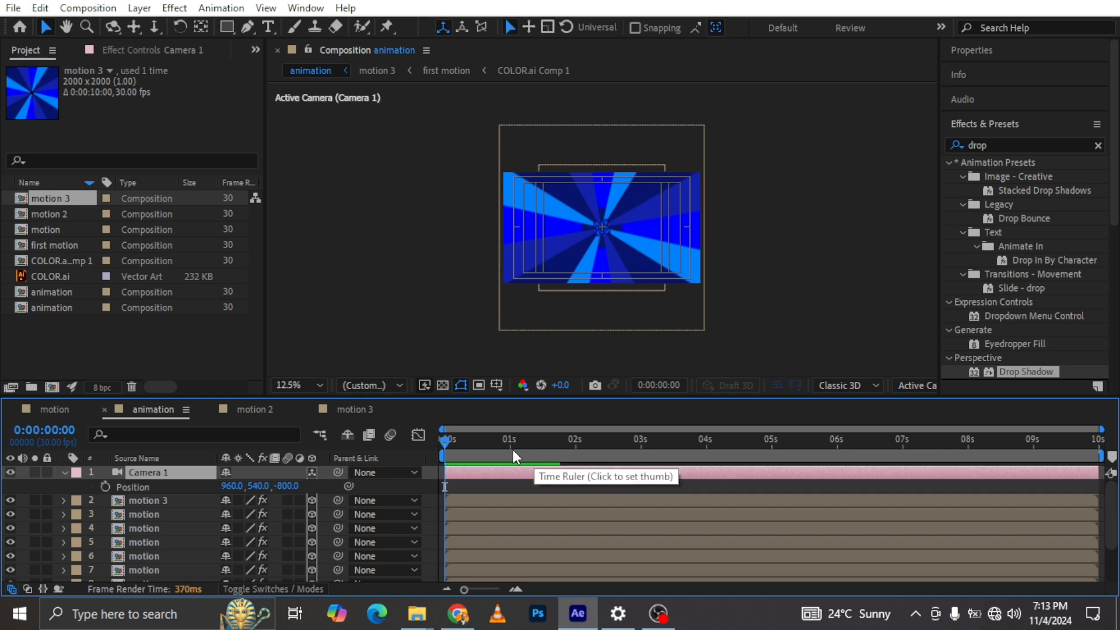
{"action": "key", "text": "shift+r"}
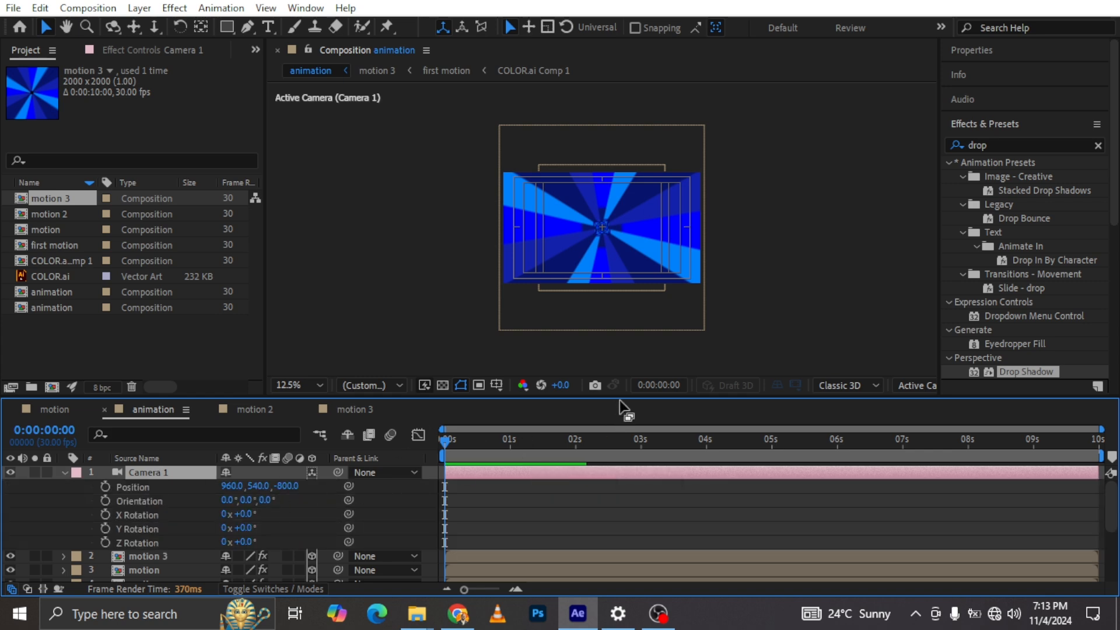
{"action": "left_click", "coordinate": [903, 443]}
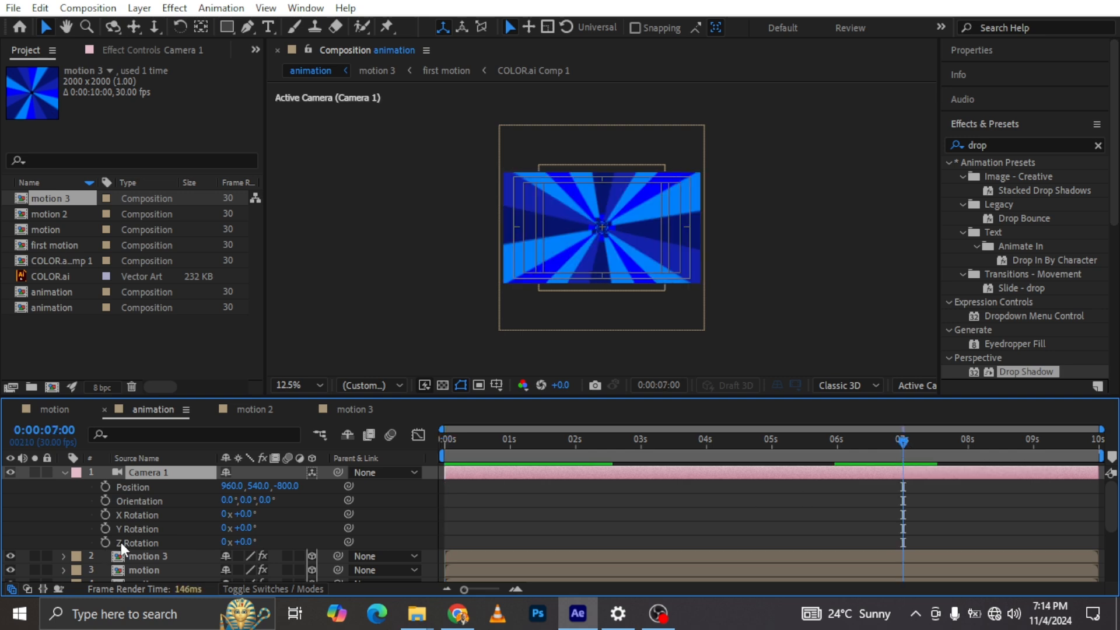
{"action": "left_click", "coordinate": [105, 541]}
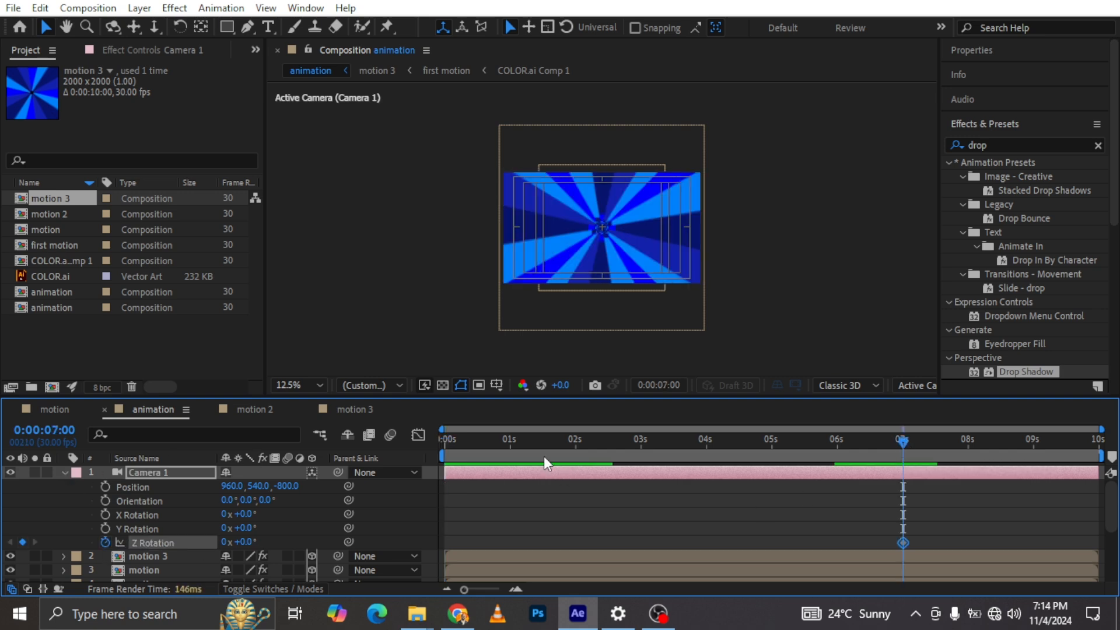
At 0 seconds, keyframe the position of Camera 1 and set its Z Rotation to one full revolution
{"action": "left_click_drag", "start_coordinate": [466, 444], "coordinate": [431, 436]}
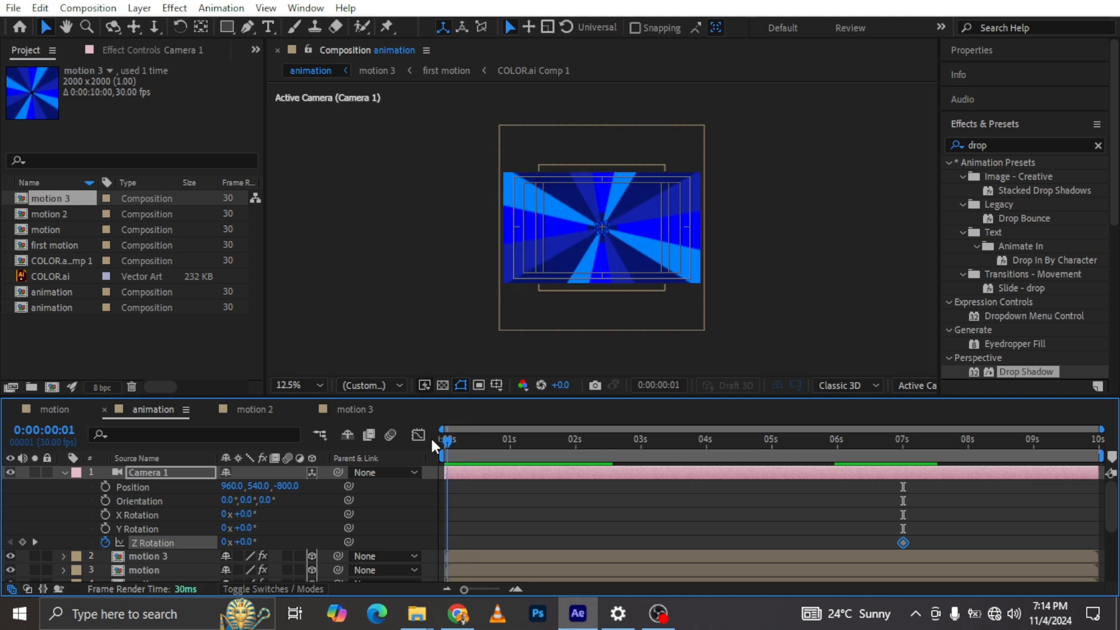
{"action": "left_click", "coordinate": [106, 487]}
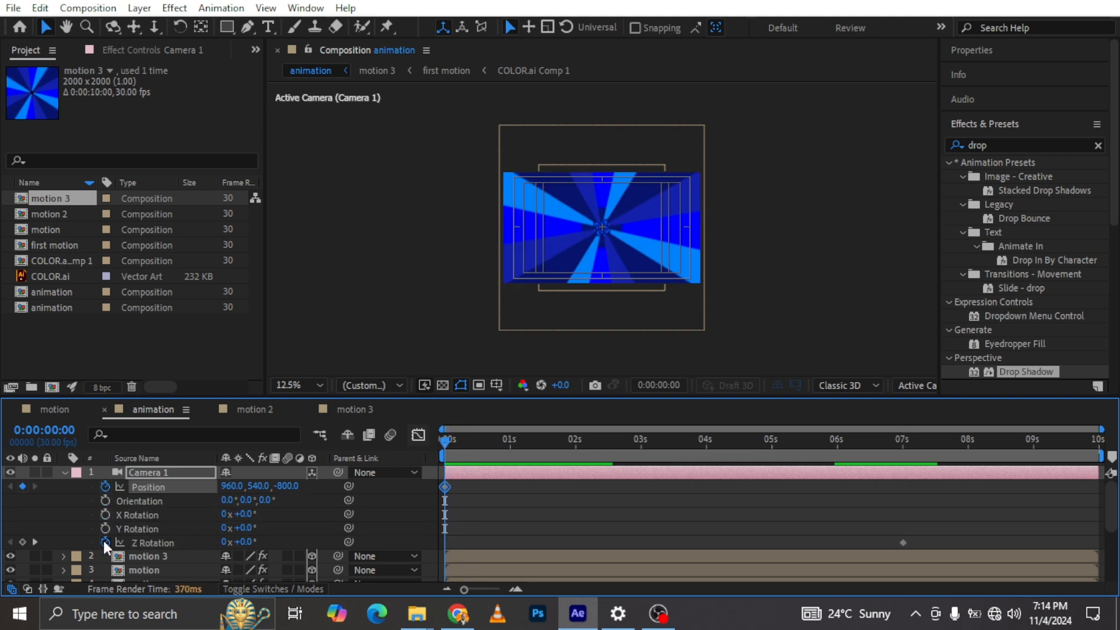
{"action": "left_click", "coordinate": [232, 536]}
{"action": "type", "text": "1"}
{"action": "key", "text": "Return"}
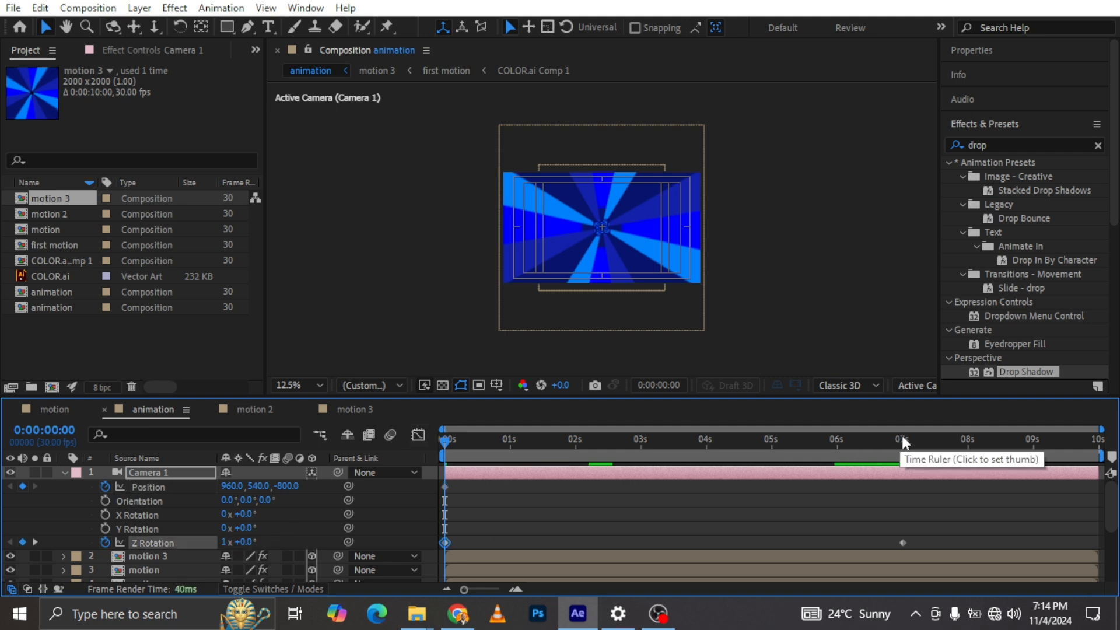
At 7 seconds, keyframe the Z position of Camera 1, entering 4000 and then raising it to 4540, and scrub the result
{"action": "left_click", "coordinate": [902, 437]}
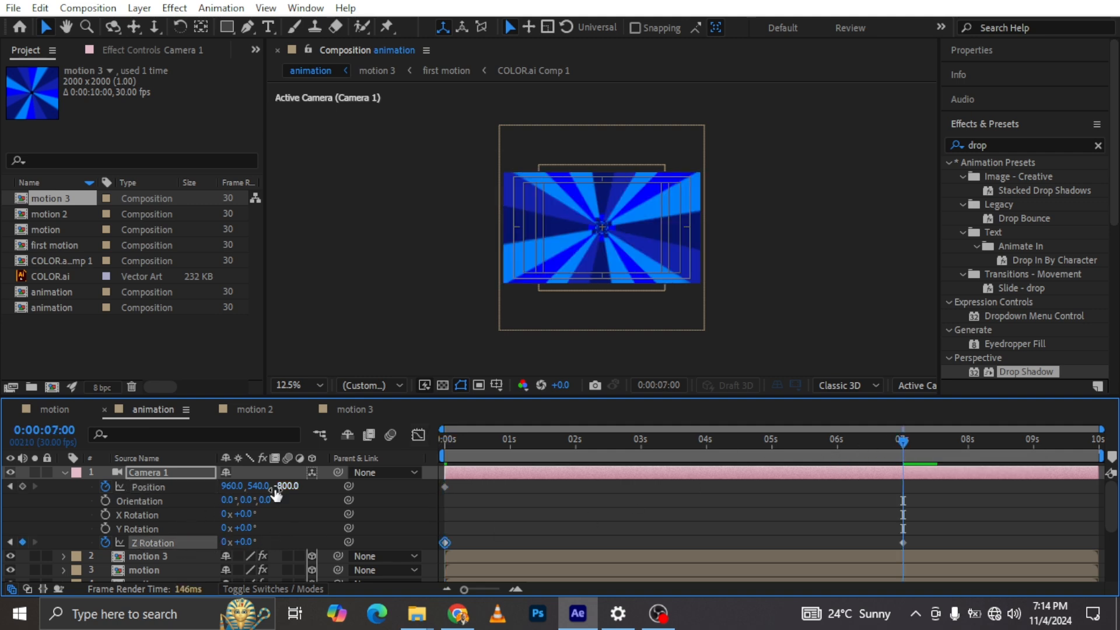
{"action": "left_click_drag", "start_coordinate": [274, 486], "coordinate": [875, 465]}
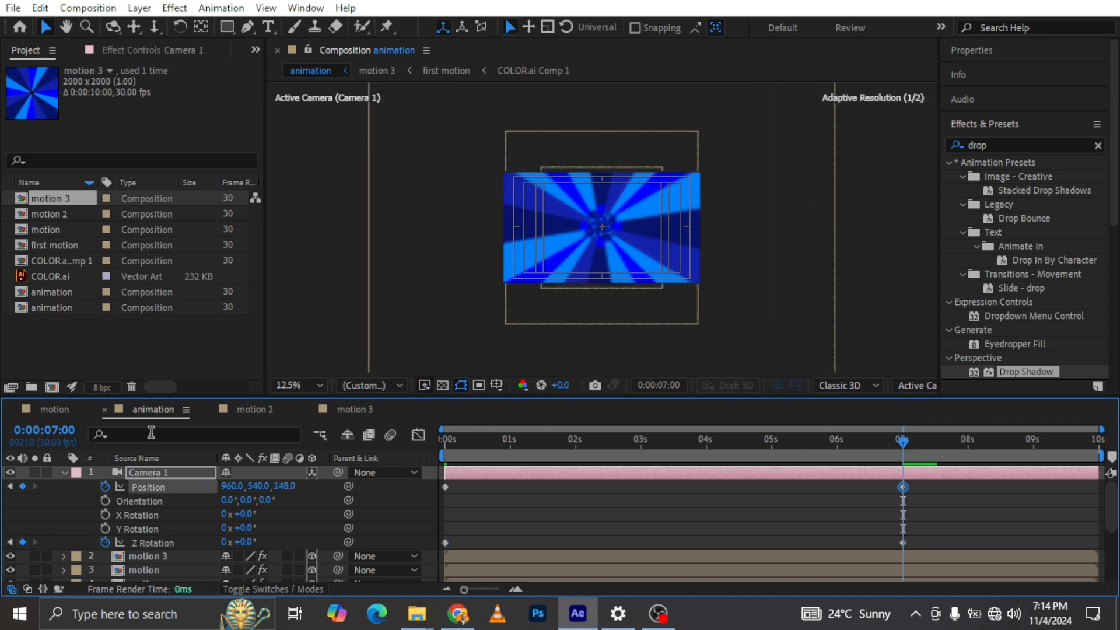
{"action": "left_click_drag", "start_coordinate": [278, 491], "coordinate": [823, 436]}
{"action": "left_click", "coordinate": [282, 486]}
{"action": "type", "text": "4000"}
{"action": "key", "text": "Return"}
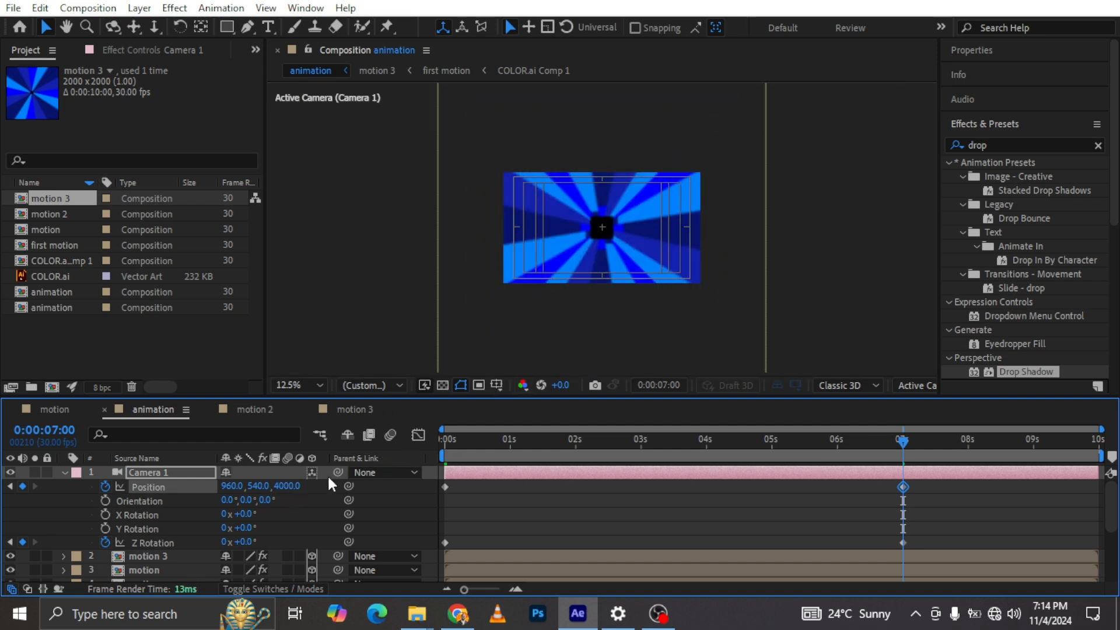
{"action": "left_click_drag", "start_coordinate": [290, 485], "coordinate": [714, 464]}
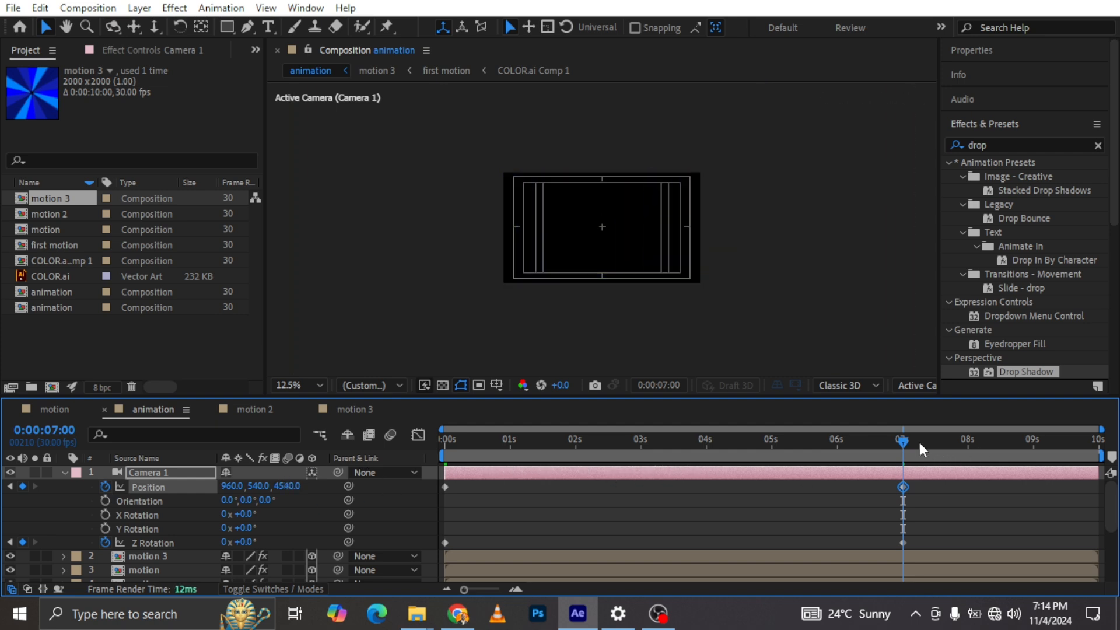
{"action": "left_click_drag", "start_coordinate": [897, 440], "coordinate": [863, 445]}
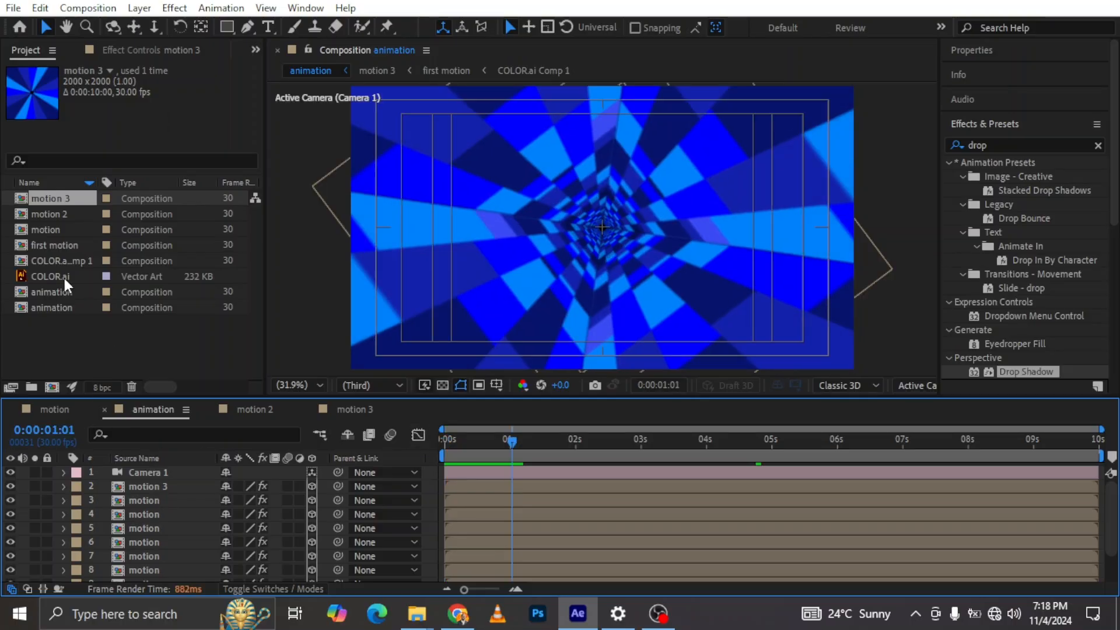
In COLOR.ai Comp 1, nested inside first motion, place the Position keyframes of the COLOR.ai layer at 0 and 5 seconds
{"action": "double_click", "coordinate": [48, 242]}
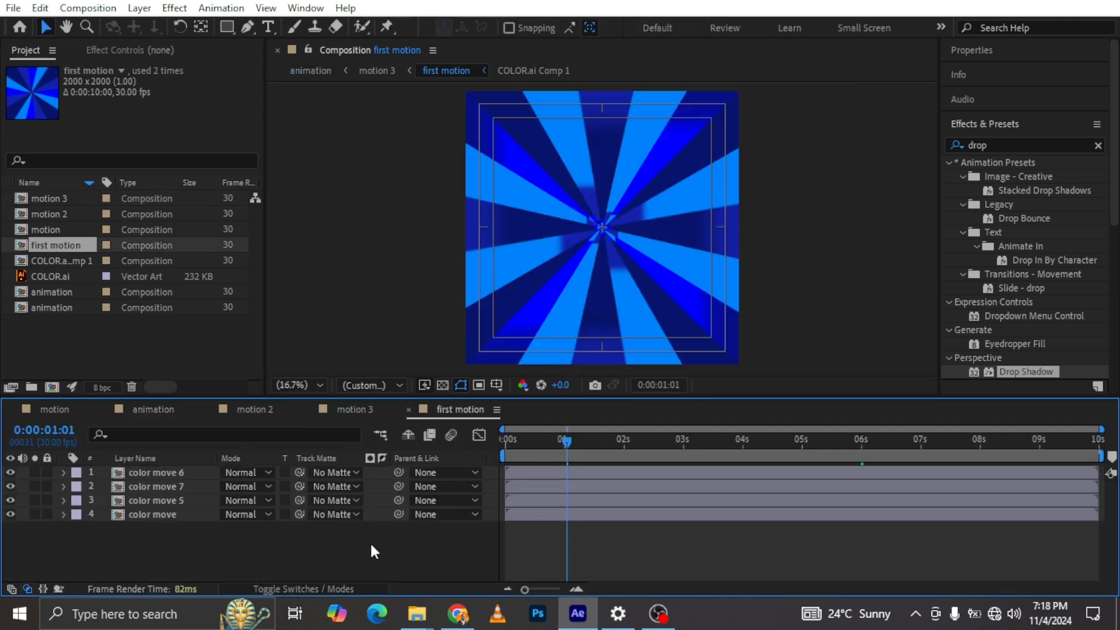
{"action": "double_click", "coordinate": [147, 513]}
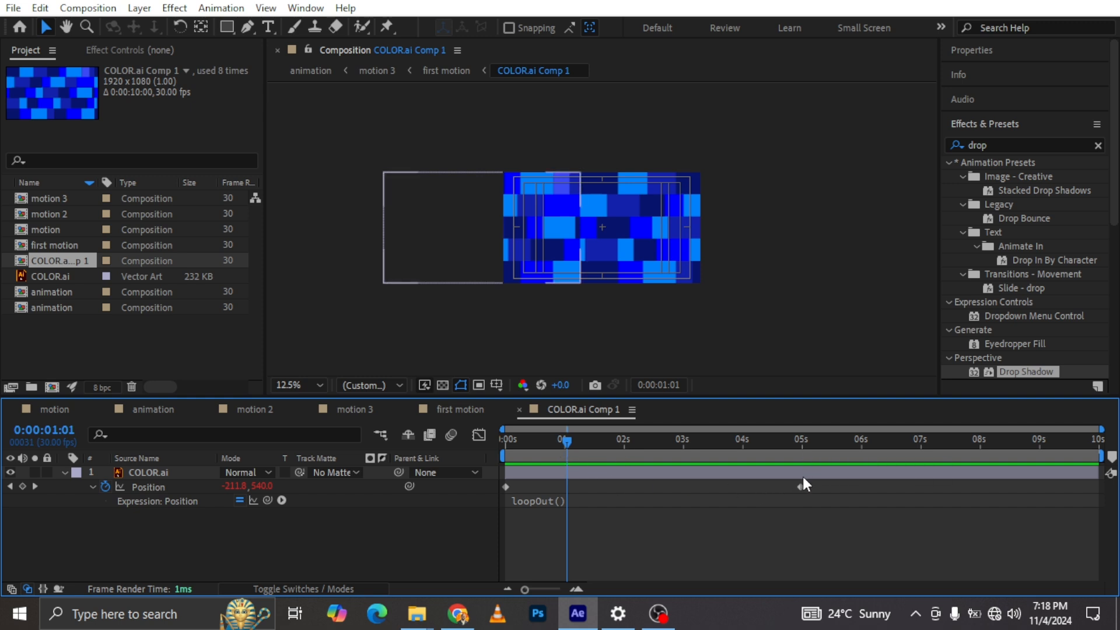
{"action": "mouse_move", "coordinate": [802, 487]}
{"action": "left_mouse_down"}
{"action": "mouse_move", "coordinate": [505, 487]}
{"action": "mouse_move", "coordinate": [803, 493]}
{"action": "left_mouse_up"}
{"action": "left_click", "coordinate": [802, 442]}
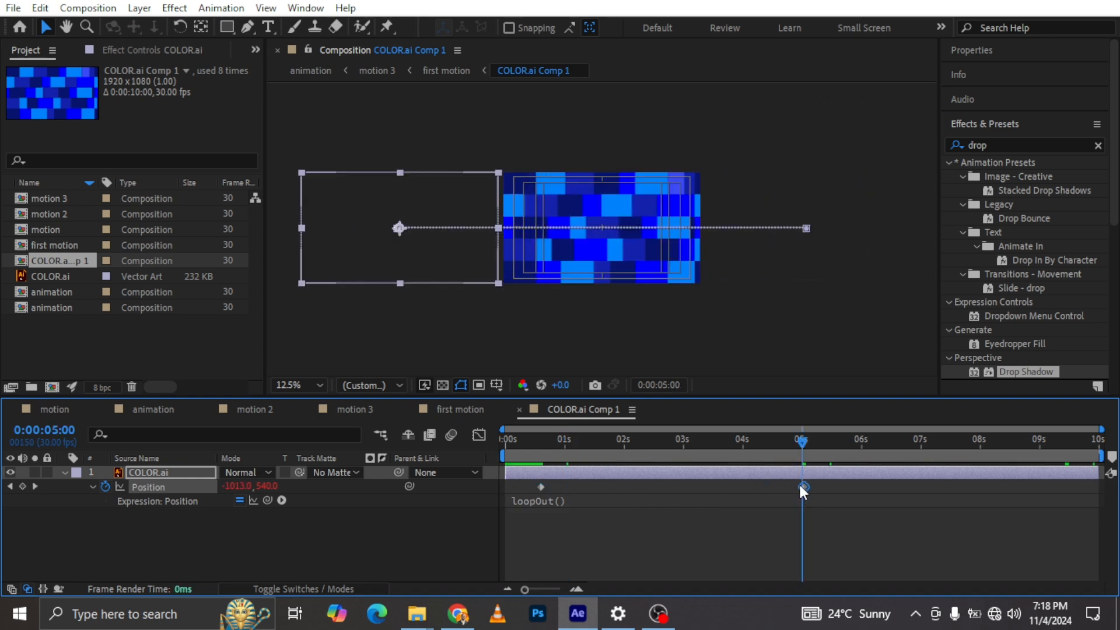
{"action": "left_click_drag", "start_coordinate": [803, 486], "coordinate": [803, 487]}
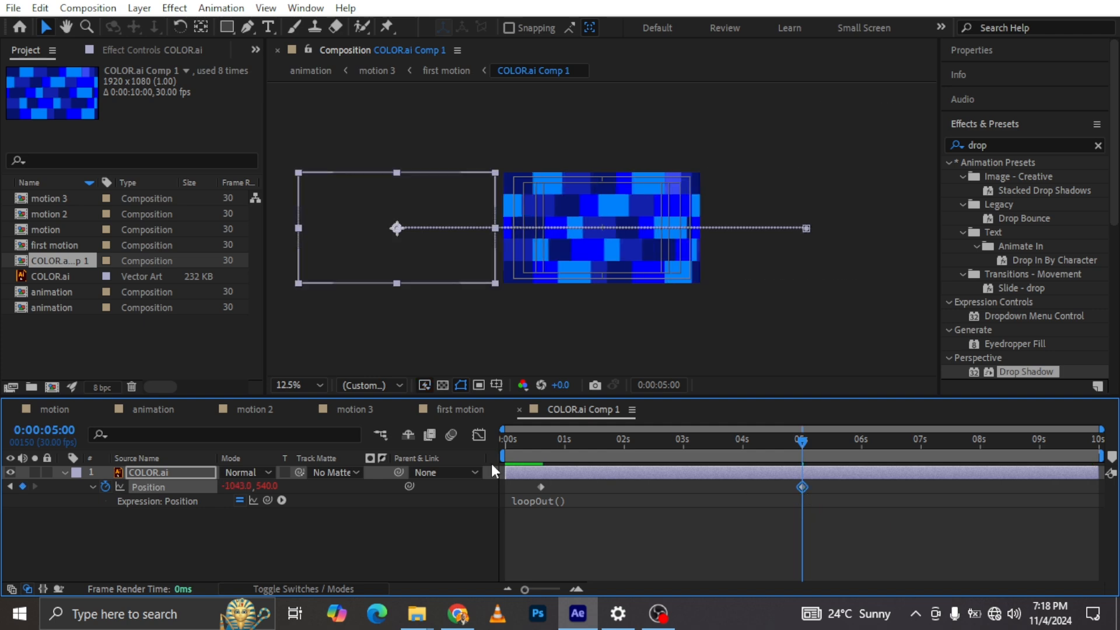
{"action": "left_click_drag", "start_coordinate": [541, 488], "coordinate": [507, 492]}
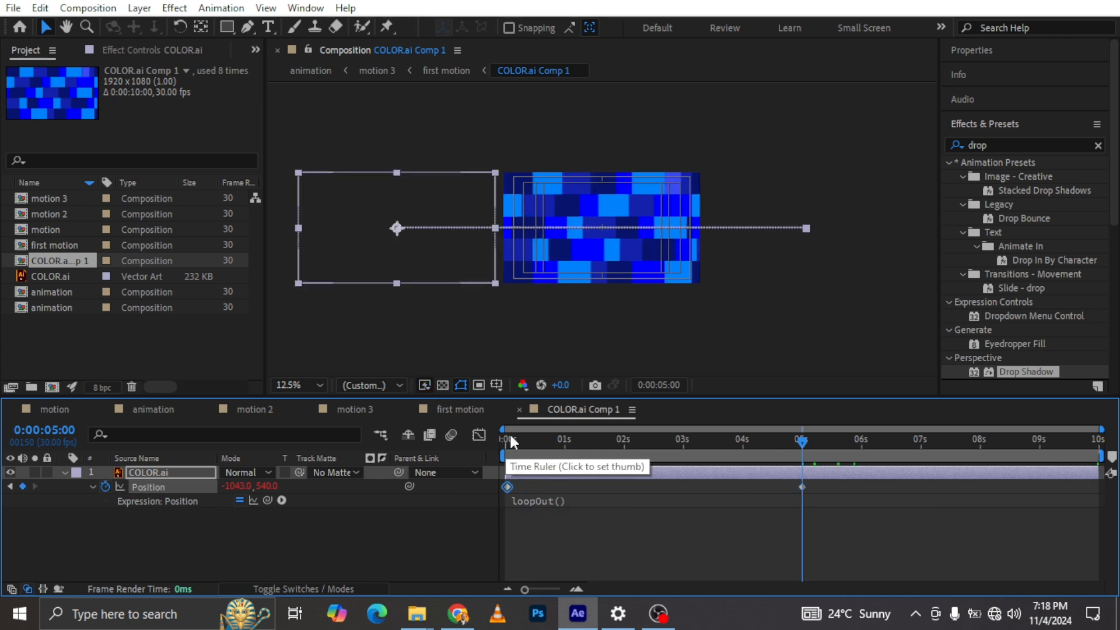
Return to the animation composition and apply Easy Ease to all the Position and Z Rotation keyframes of Camera 1
{"action": "left_click", "coordinate": [201, 412]}
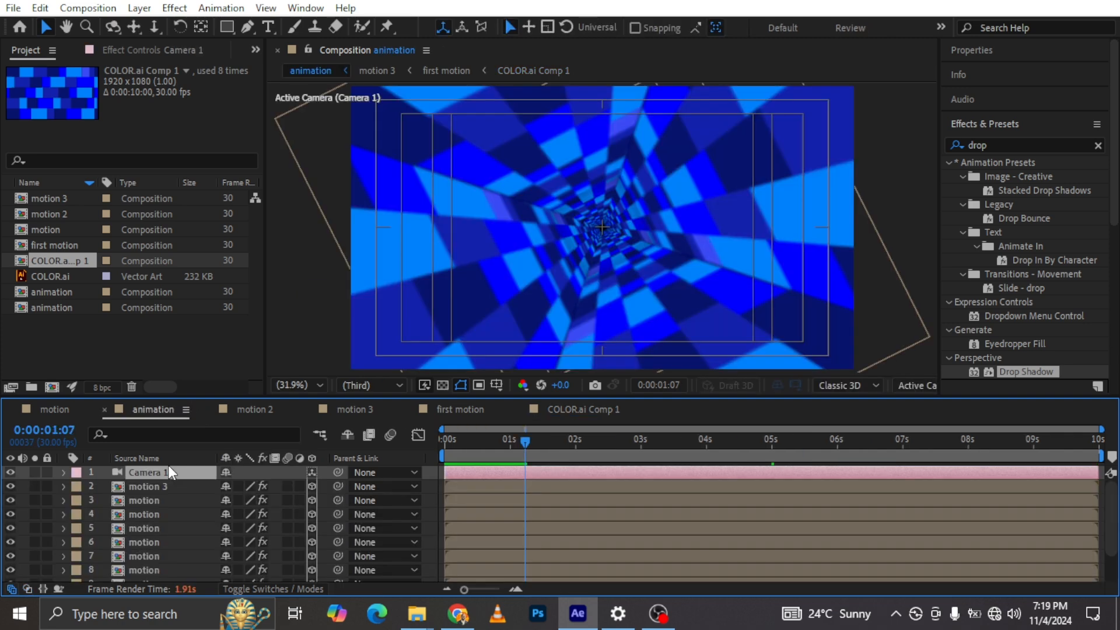
{"action": "key", "text": "u"}
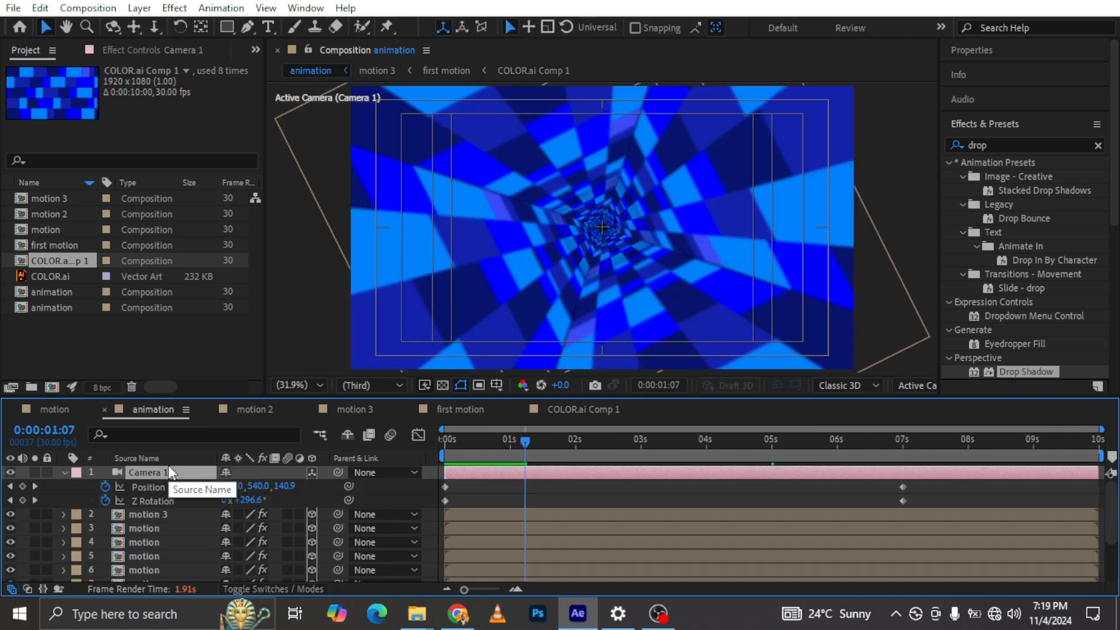
{"action": "left_click_drag", "start_coordinate": [936, 483], "coordinate": [432, 498]}
{"action": "key", "text": "F9"}
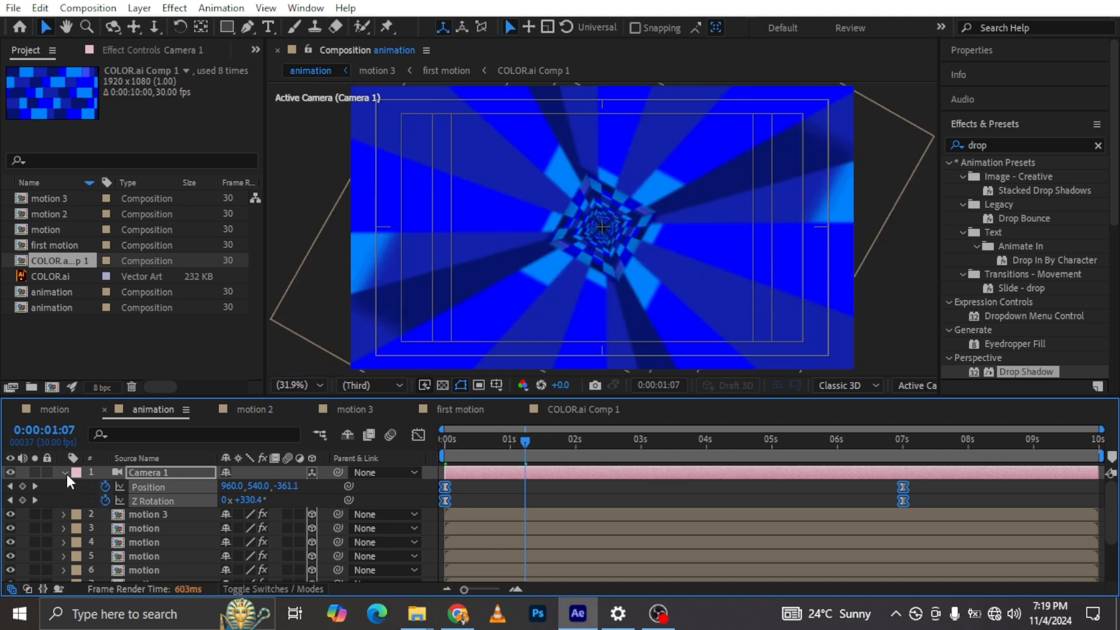
{"action": "left_click", "coordinate": [65, 473]}
Reveal the rotation properties of motion layers 3 to 10 and set the Z Rotation of layer 3 to 44°
{"action": "left_click", "coordinate": [169, 500]}
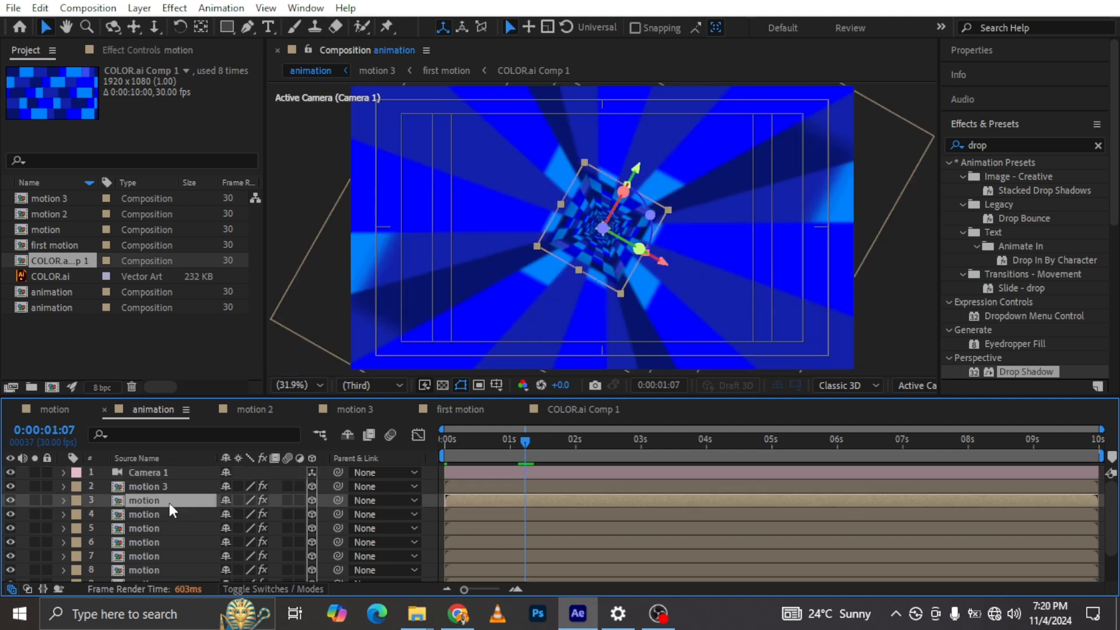
{"action": "scroll", "coordinate": [168, 507], "scroll_direction": "down", "scroll_amount": 2}
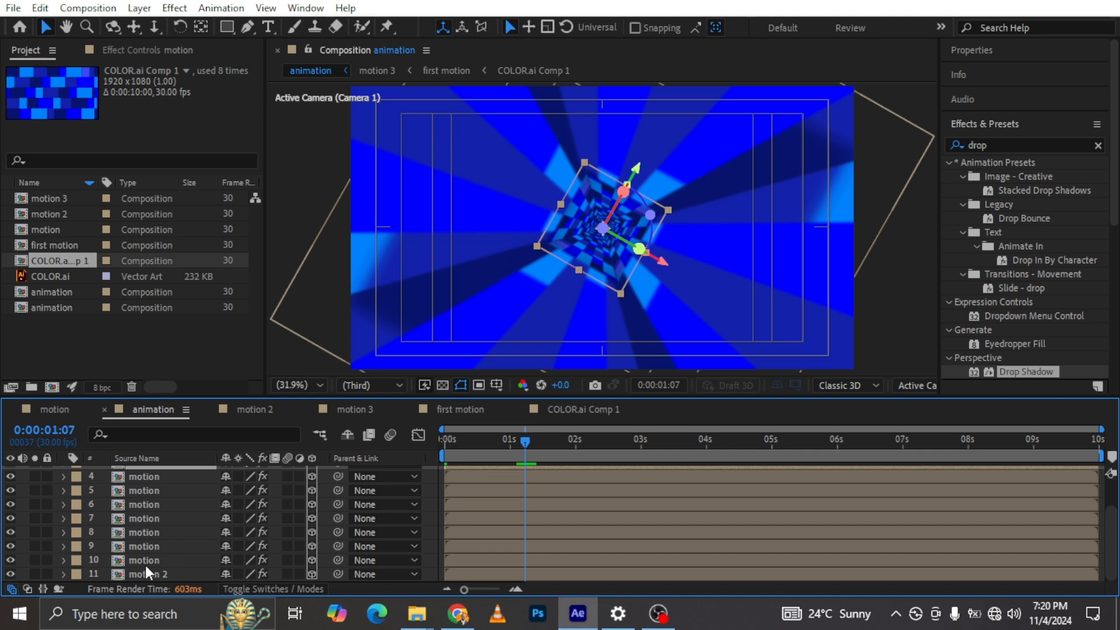
{"action": "left_click", "coordinate": [145, 565], "text": "shift"}
{"action": "key", "text": "r"}
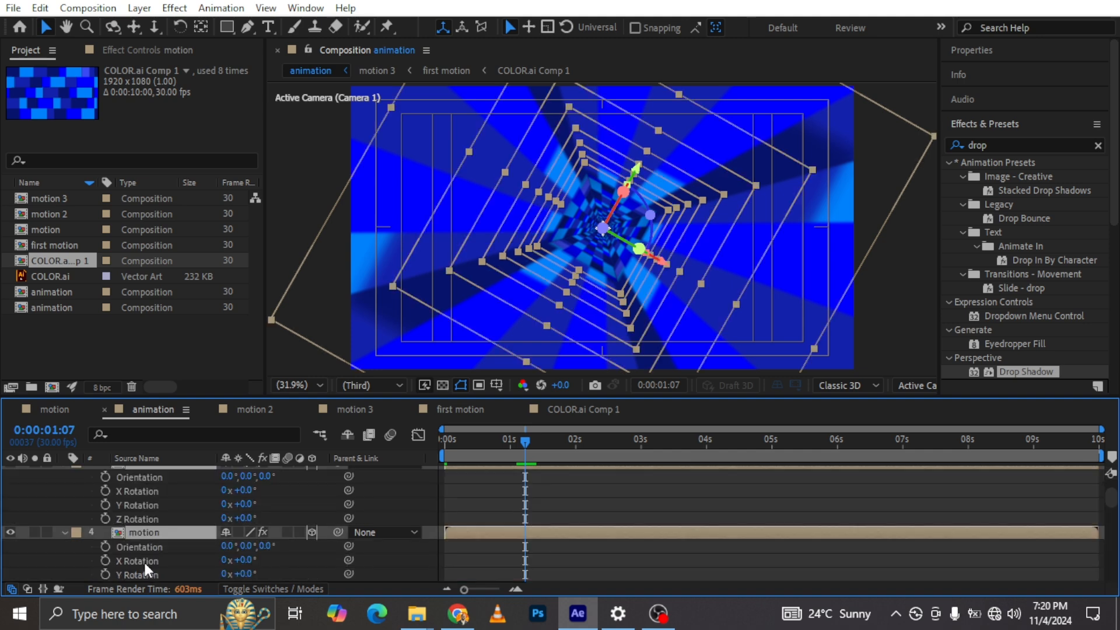
{"action": "left_click", "coordinate": [47, 518]}
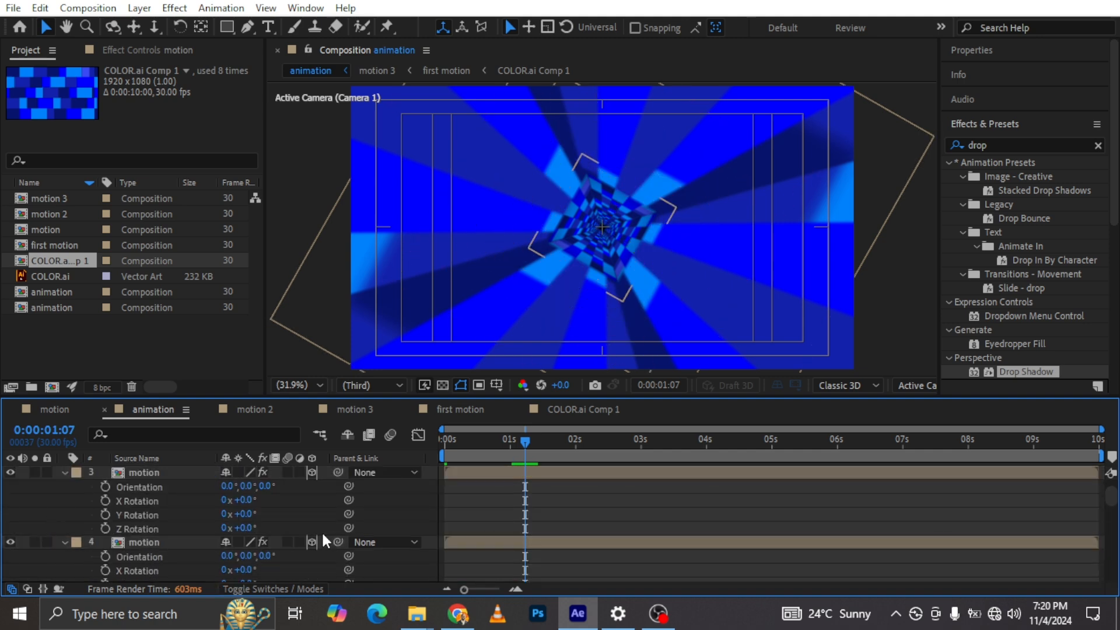
{"action": "scroll", "coordinate": [321, 531], "scroll_direction": "up", "scroll_amount": 1}
{"action": "scroll", "coordinate": [291, 534], "scroll_direction": "down", "scroll_amount": 1}
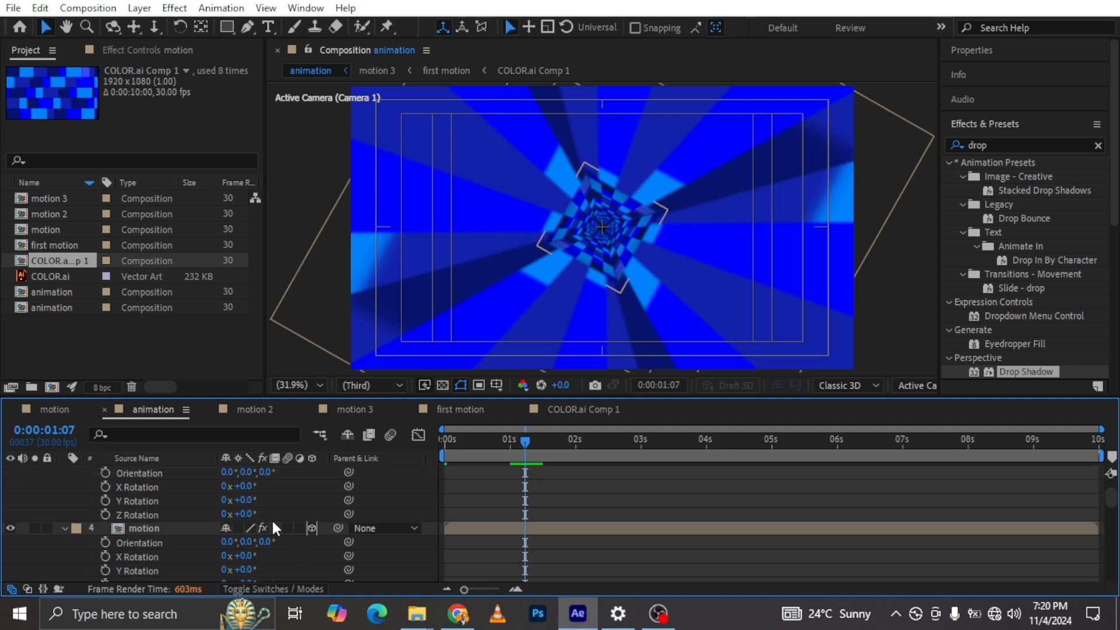
{"action": "scroll", "coordinate": [272, 519], "scroll_direction": "up", "scroll_amount": 1}
{"action": "left_click_drag", "start_coordinate": [248, 555], "coordinate": [272, 552]}
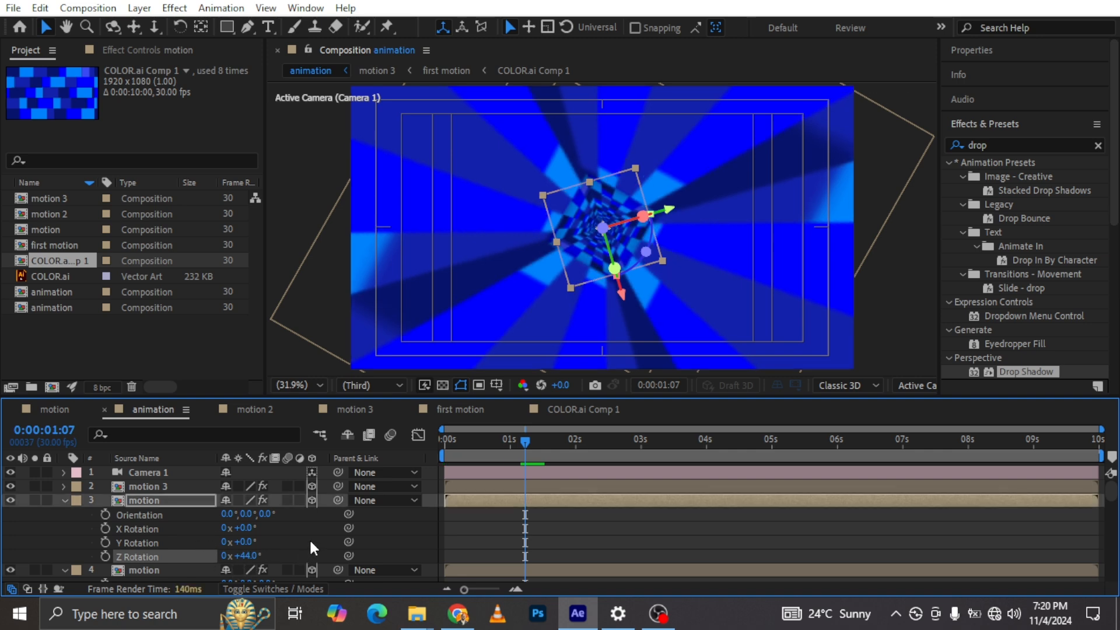
Set the Z Rotation of motion layer 4 to 122° and turn motion layer 5 about Z to a different angle
{"action": "scroll", "coordinate": [294, 535], "scroll_direction": "down", "scroll_amount": 1}
{"action": "scroll", "coordinate": [271, 561], "scroll_direction": "down", "scroll_amount": 2}
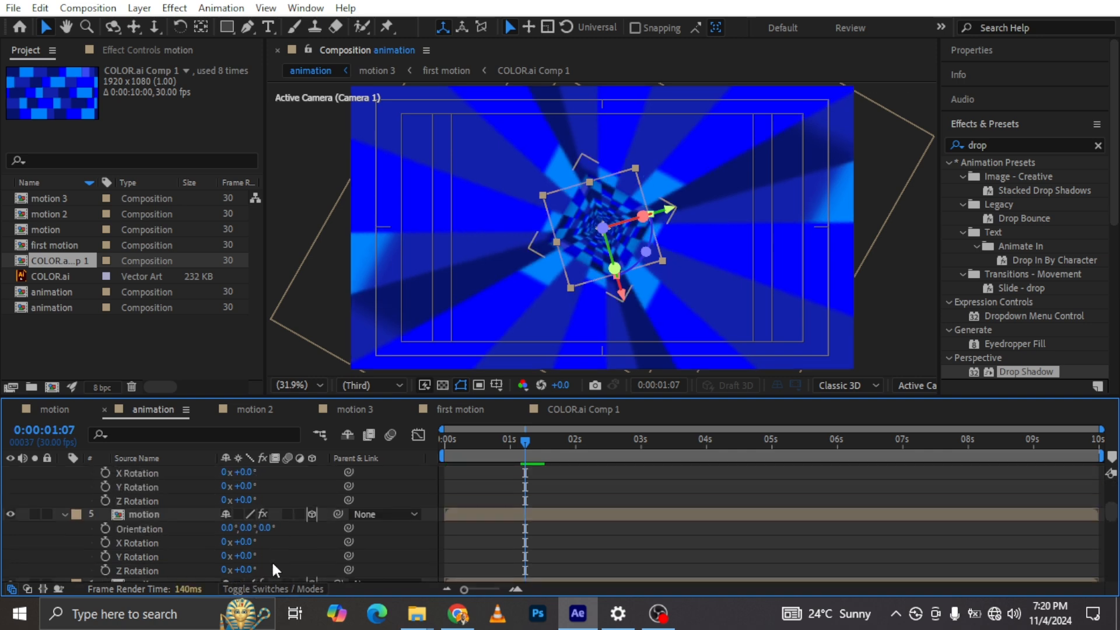
{"action": "left_click_drag", "start_coordinate": [245, 499], "coordinate": [325, 494]}
{"action": "left_click_drag", "start_coordinate": [243, 569], "coordinate": [353, 568]}
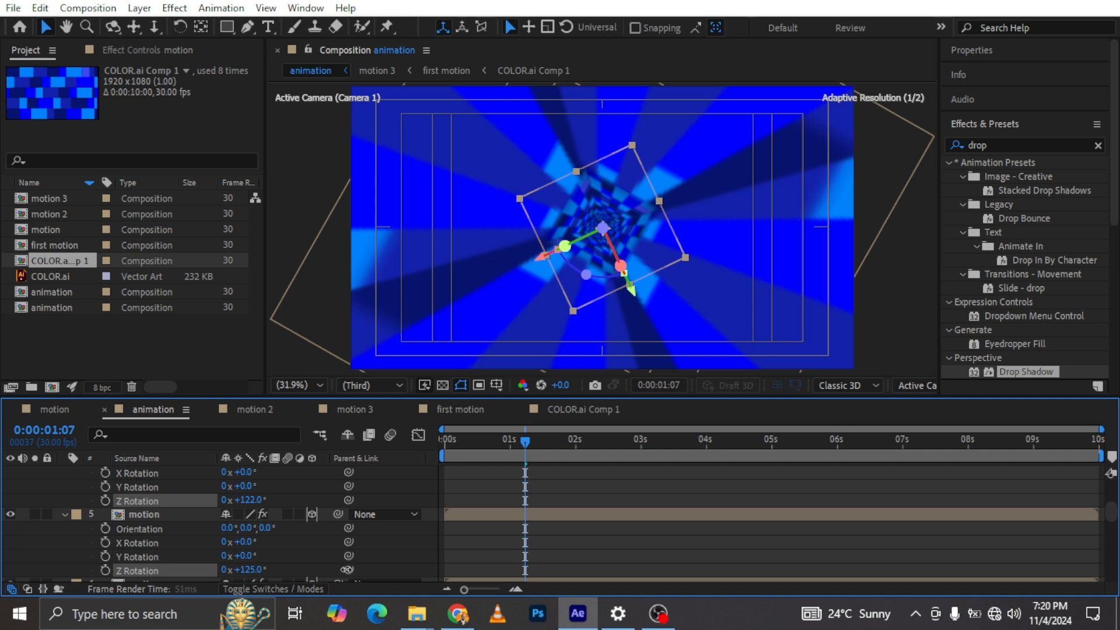
{"action": "left_click_drag", "start_coordinate": [257, 570], "coordinate": [300, 559]}
{"action": "scroll", "coordinate": [306, 541], "scroll_direction": "up", "scroll_amount": 1}
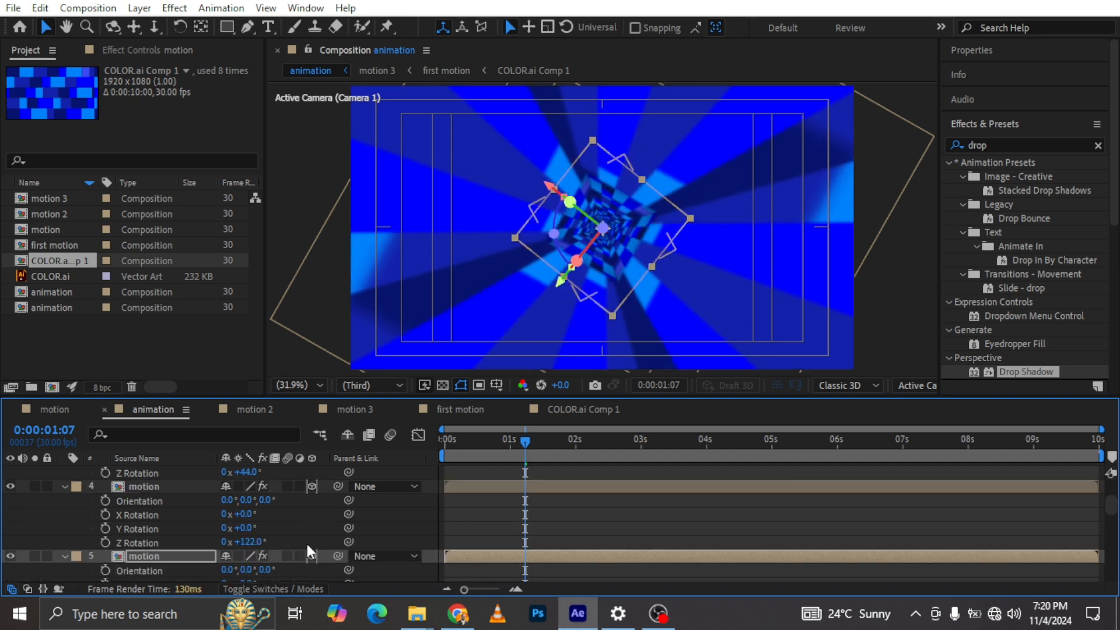
{"action": "scroll", "coordinate": [299, 551], "scroll_direction": "up", "scroll_amount": 2}
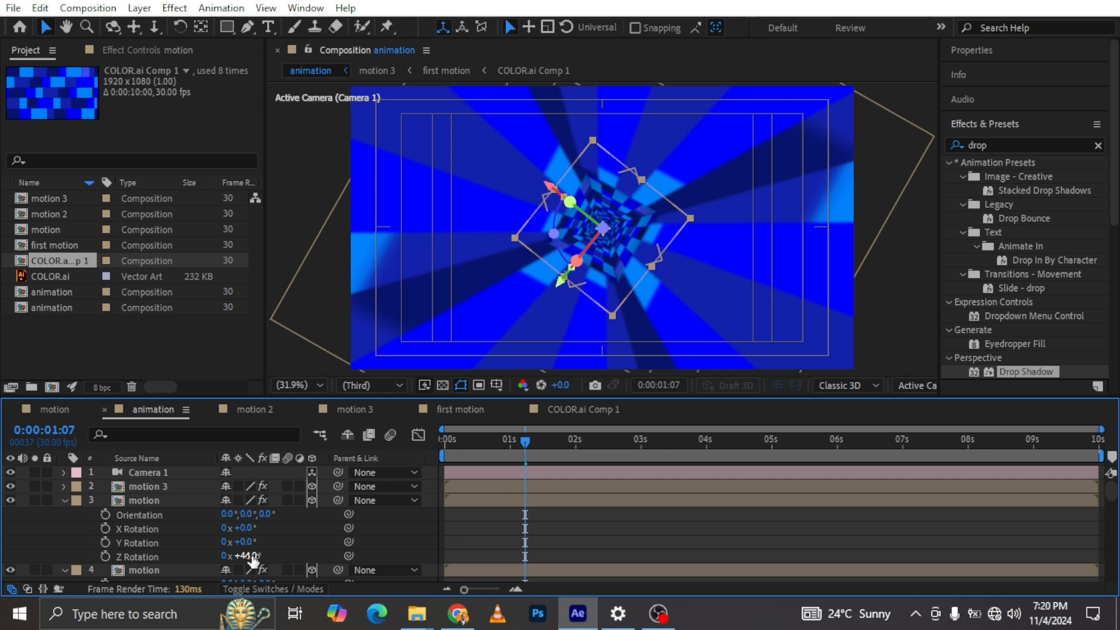
Collapse the rotation properties of all the motion layers in the animation composition
{"action": "scroll", "coordinate": [252, 559], "scroll_direction": "down", "scroll_amount": 3}
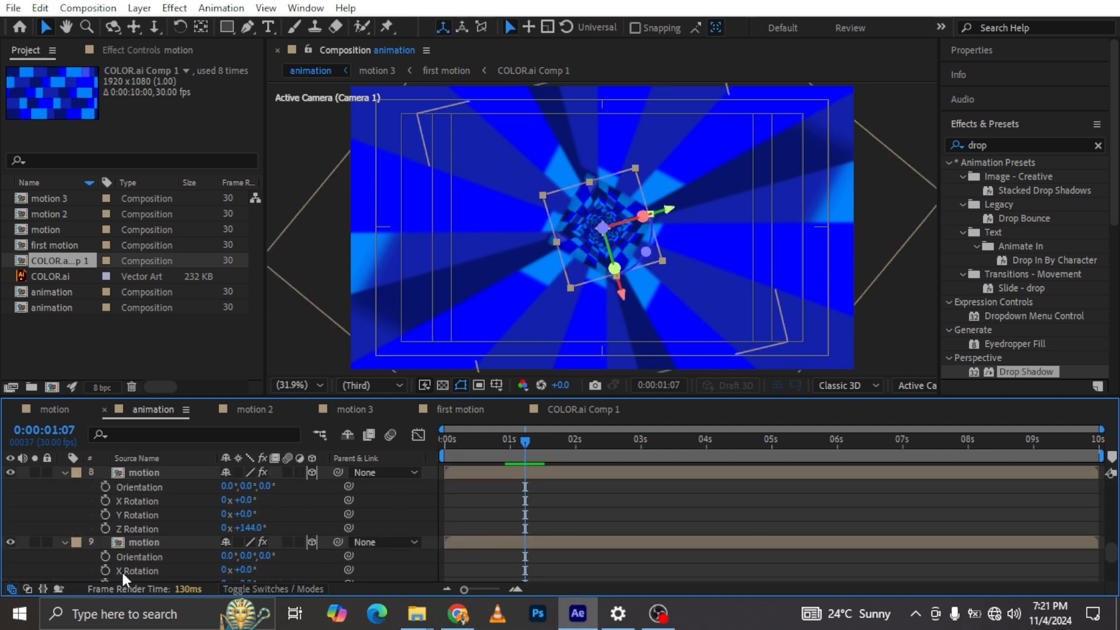
{"action": "scroll", "coordinate": [140, 558], "scroll_direction": "down", "scroll_amount": 3}
{"action": "left_click", "coordinate": [68, 505]}
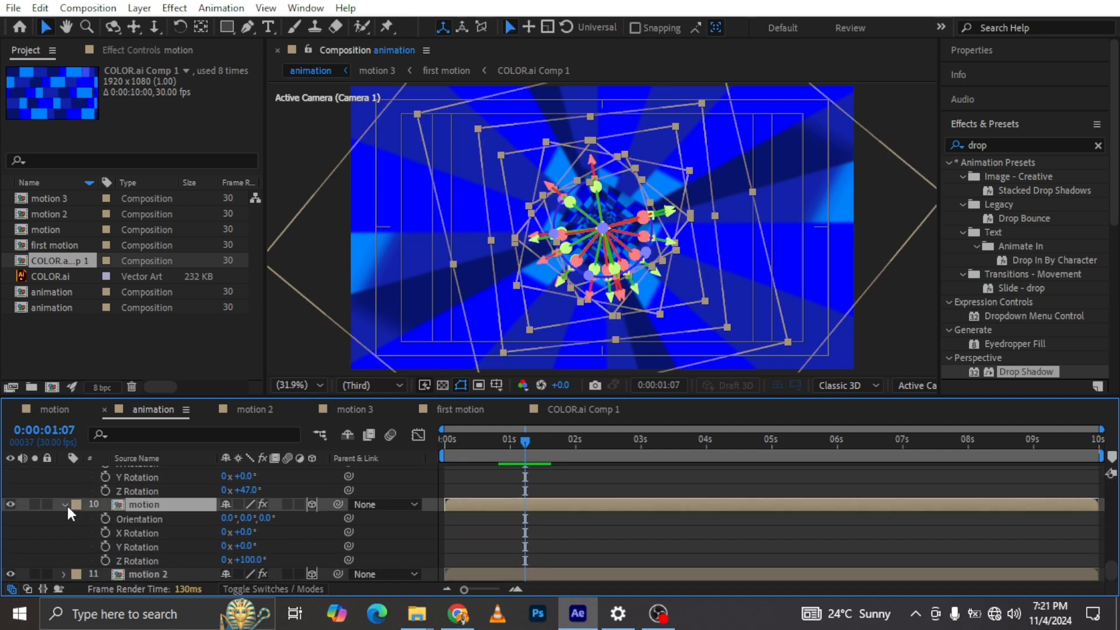
{"action": "left_click", "coordinate": [65, 503]}
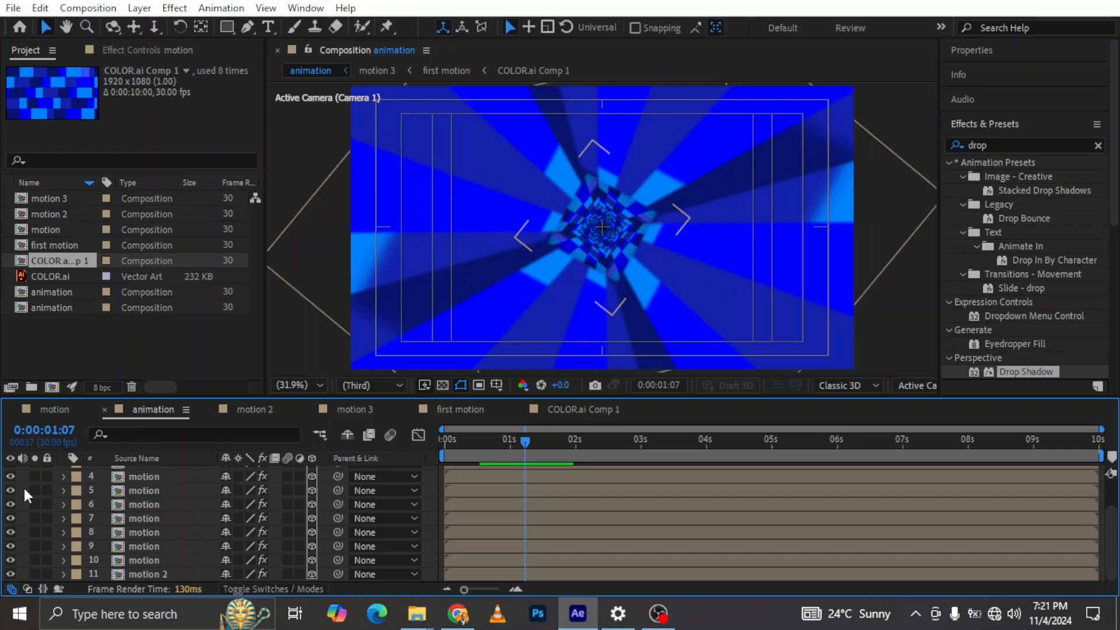
Draw a white circle about 122 px wide on a new shape layer, just above and right of the tunnel's centre
{"action": "left_click", "coordinate": [226, 27]}
{"action": "left_click_drag", "start_coordinate": [227, 29], "coordinate": [289, 61]}
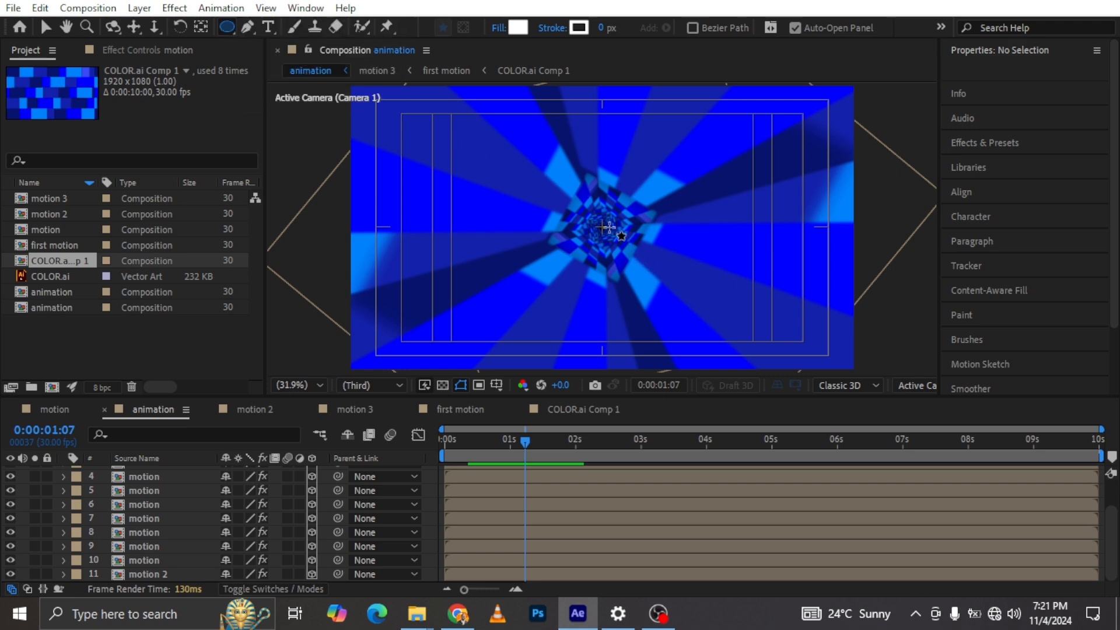
{"action": "left_click_drag", "start_coordinate": [603, 200], "coordinate": [635, 231]}
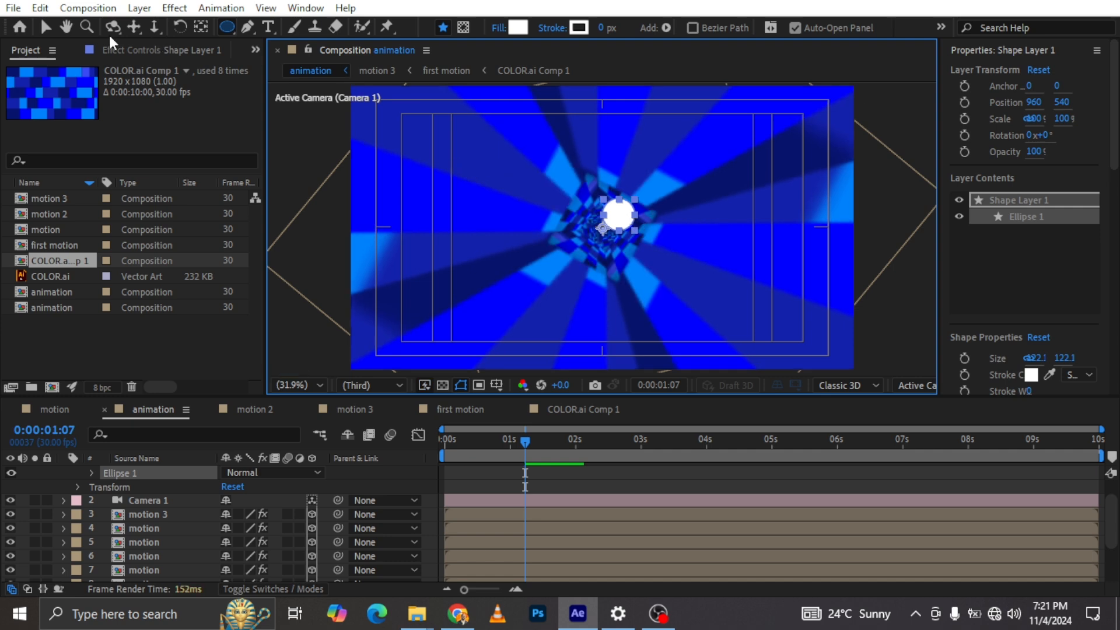
{"action": "left_click", "coordinate": [46, 26]}
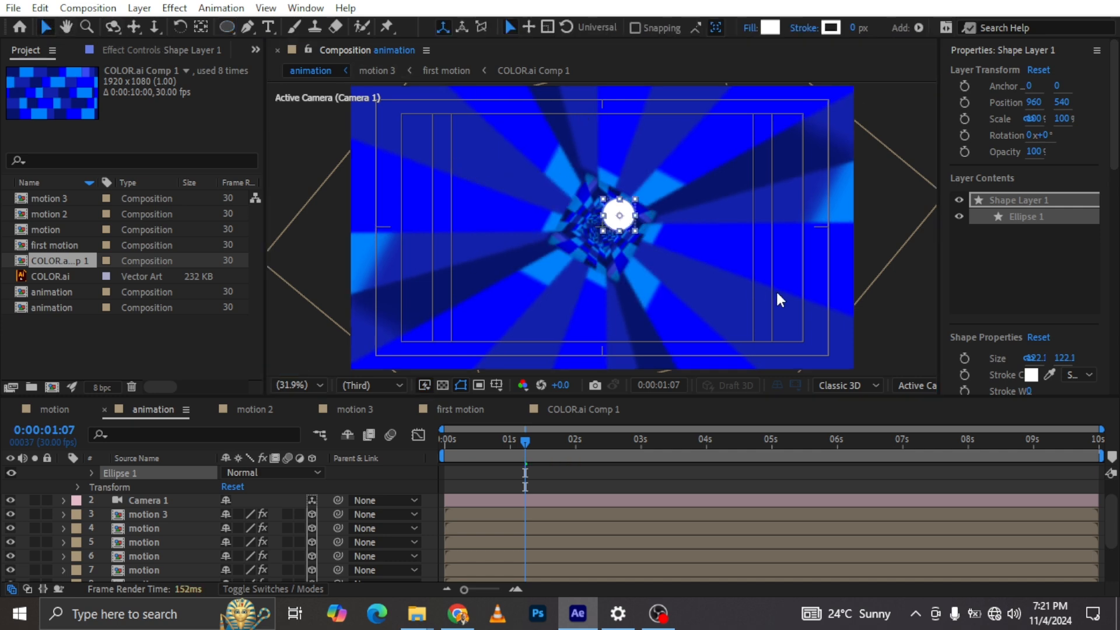
Reveal the Position of the circle's shape layer and keyframe it at 960, 540 at 1 second
{"action": "scroll", "coordinate": [175, 525], "scroll_direction": "up", "scroll_amount": 1}
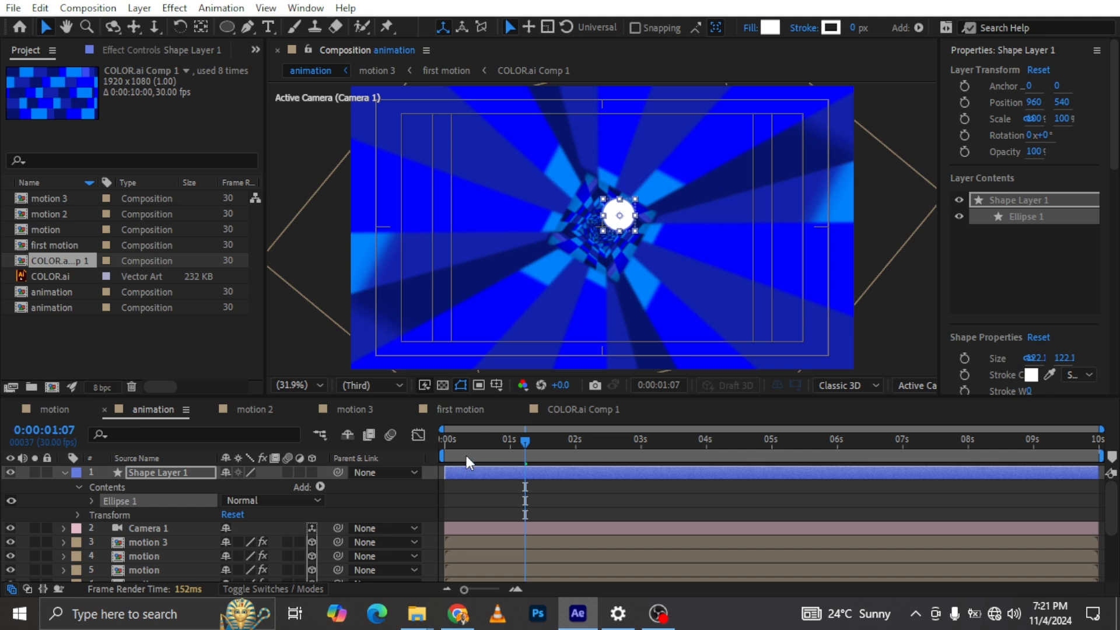
{"action": "left_click_drag", "start_coordinate": [452, 439], "coordinate": [443, 441]}
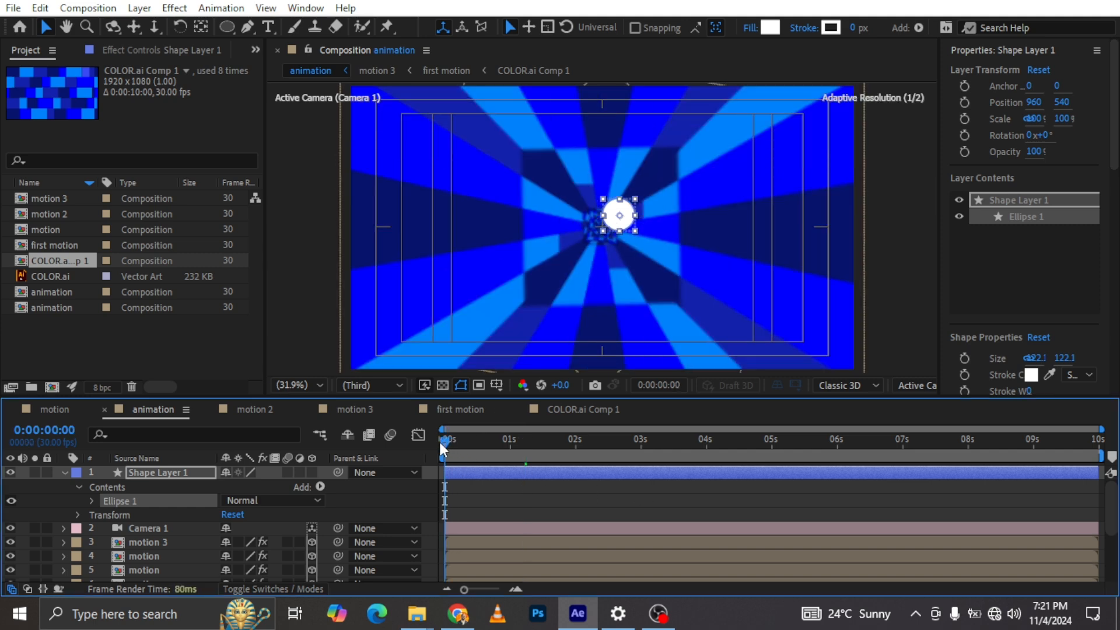
{"action": "key", "text": "p"}
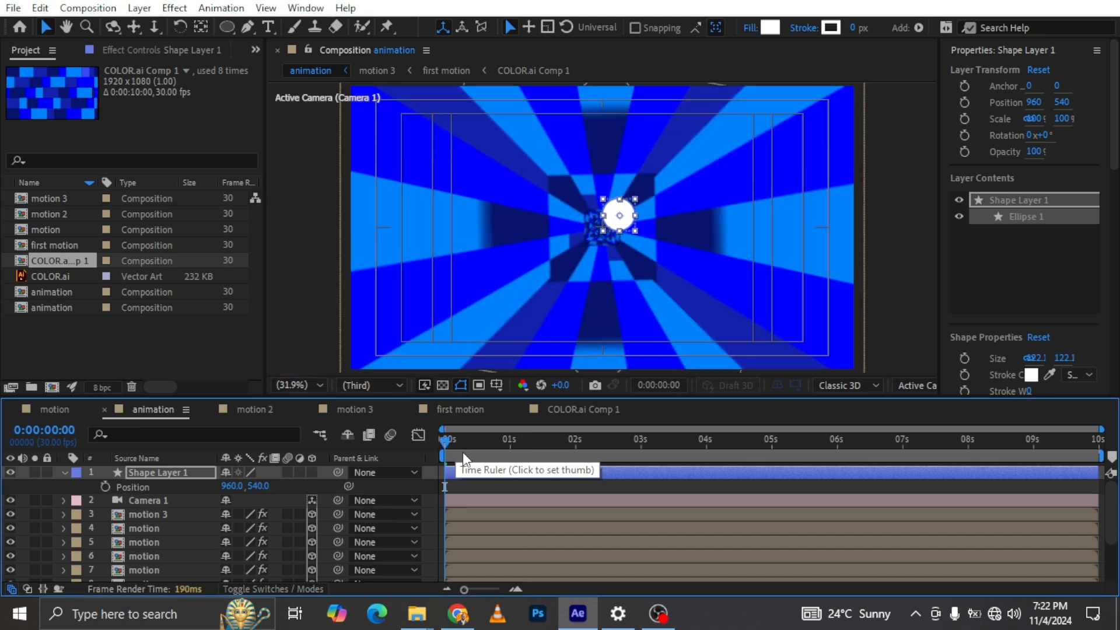
{"action": "left_click", "coordinate": [509, 438]}
{"action": "left_click", "coordinate": [105, 486]}
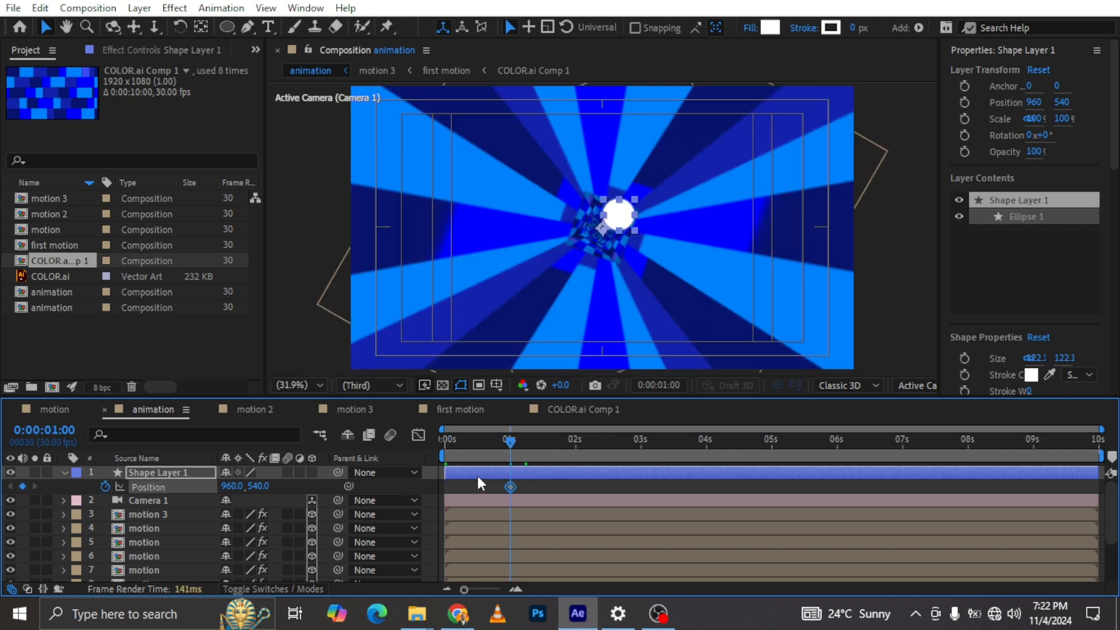
At 0 seconds, centre the anchor point on the circle and move the circle below the frame to about 383.5, 1175.5
{"action": "left_click", "coordinate": [443, 443]}
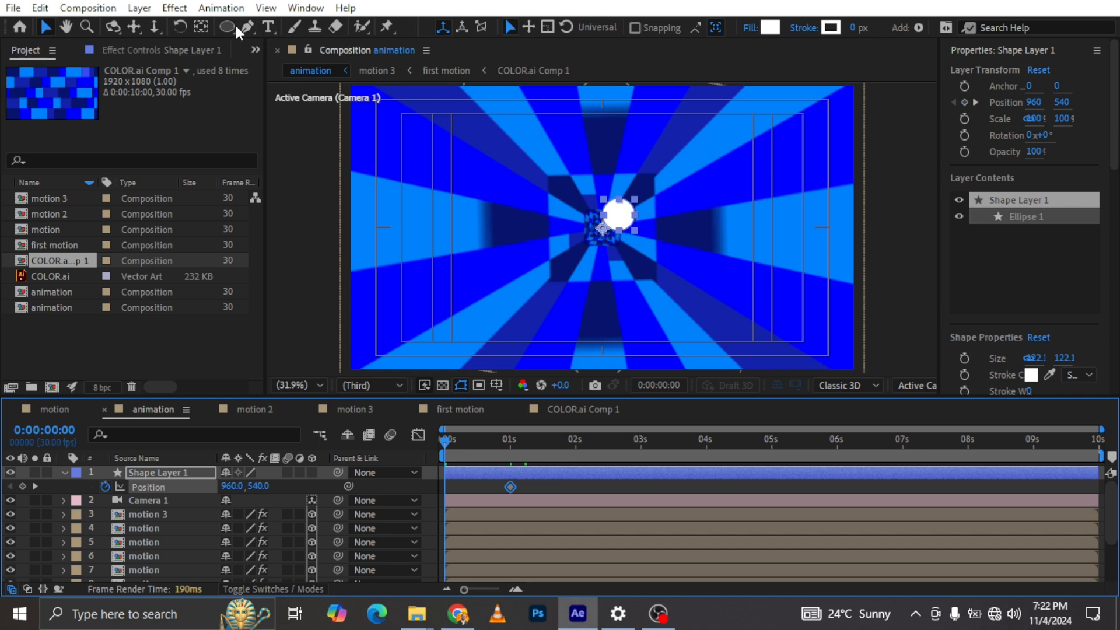
{"action": "left_click", "coordinate": [200, 27]}
{"action": "left_click_drag", "start_coordinate": [602, 229], "coordinate": [618, 216]}
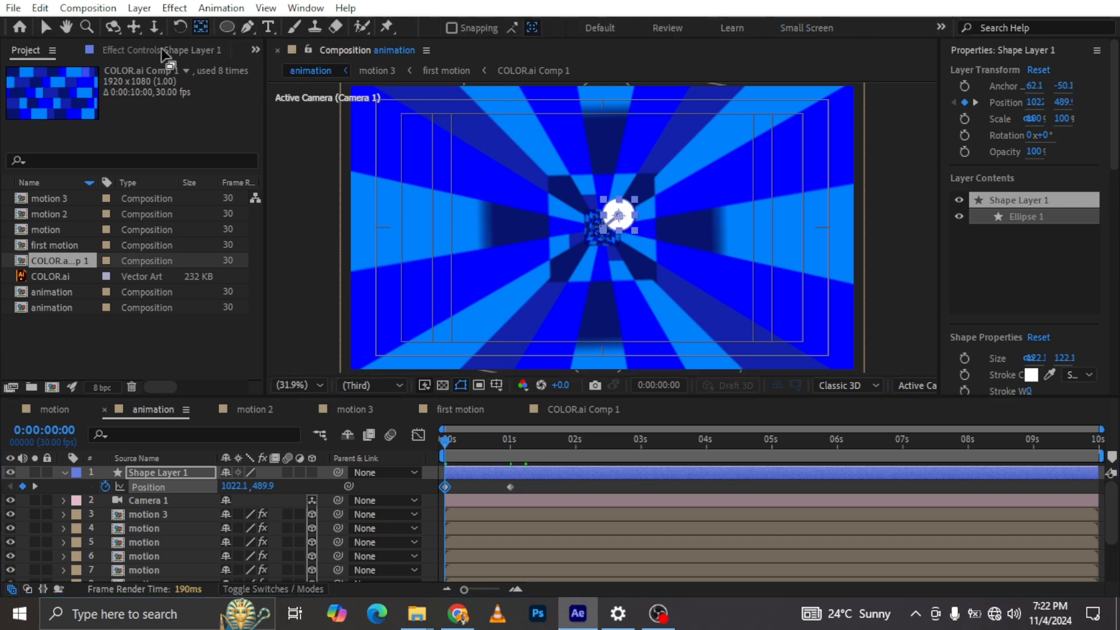
{"action": "left_click", "coordinate": [46, 24]}
{"action": "left_click_drag", "start_coordinate": [618, 216], "coordinate": [452, 396]}
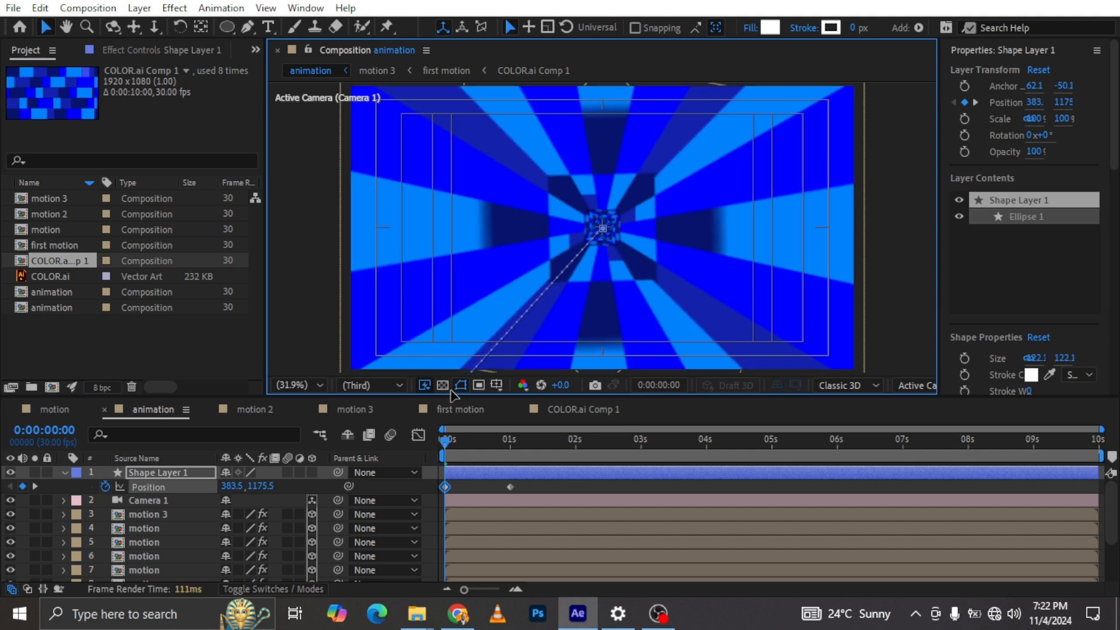
Keyframe the circle's position at about 434, 840.5 at 2 seconds and at about 1276, 822 at 3 seconds
{"action": "left_click", "coordinate": [575, 439]}
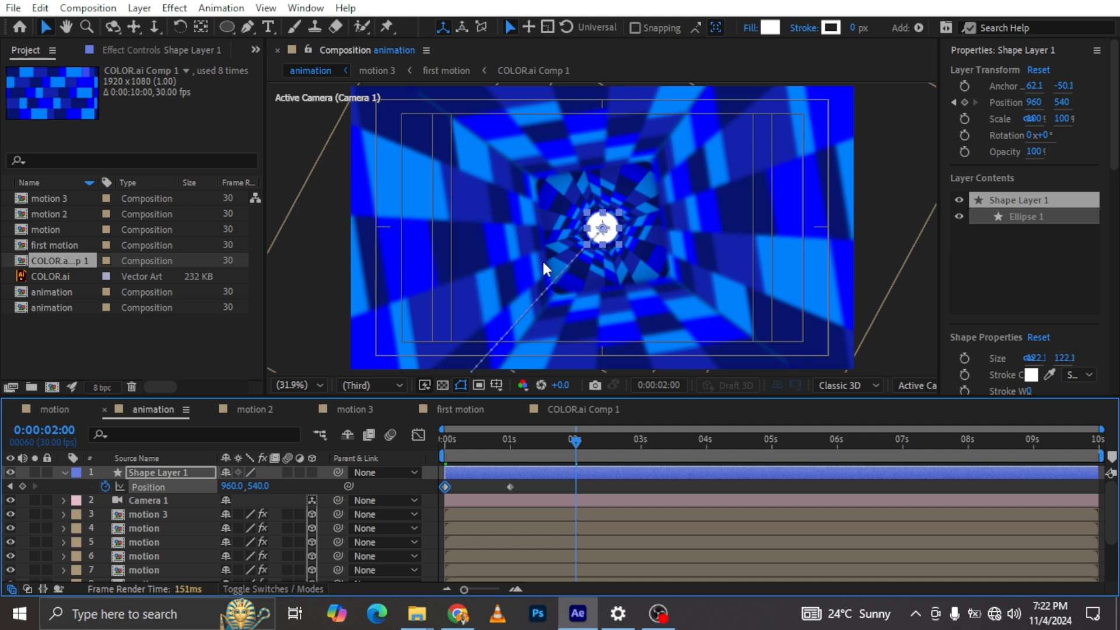
{"action": "left_click_drag", "start_coordinate": [605, 236], "coordinate": [467, 313]}
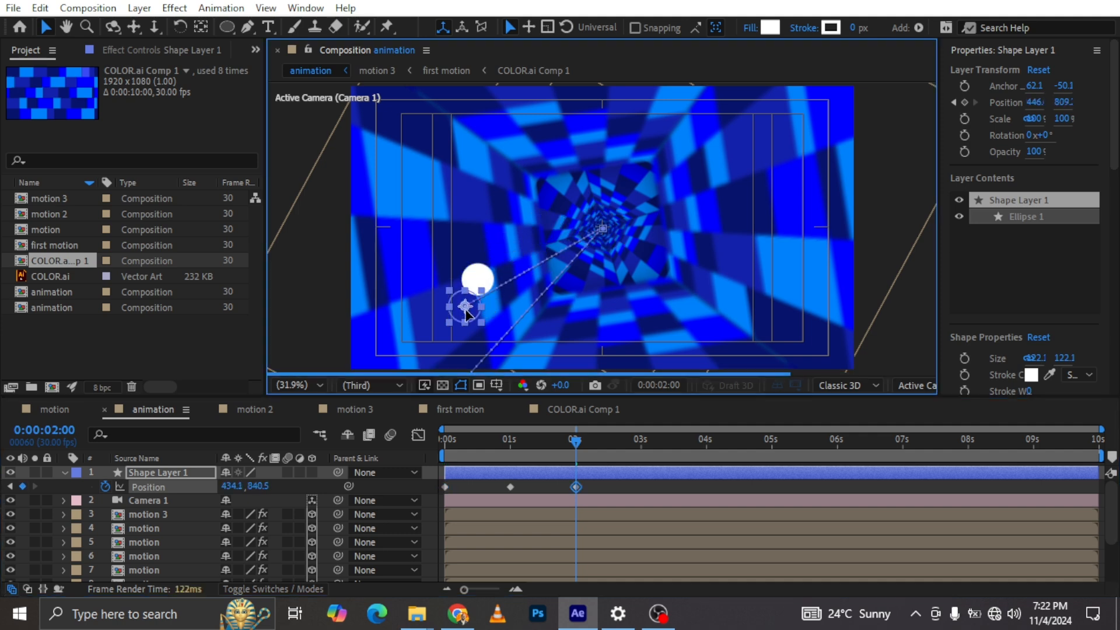
{"action": "left_click", "coordinate": [640, 445]}
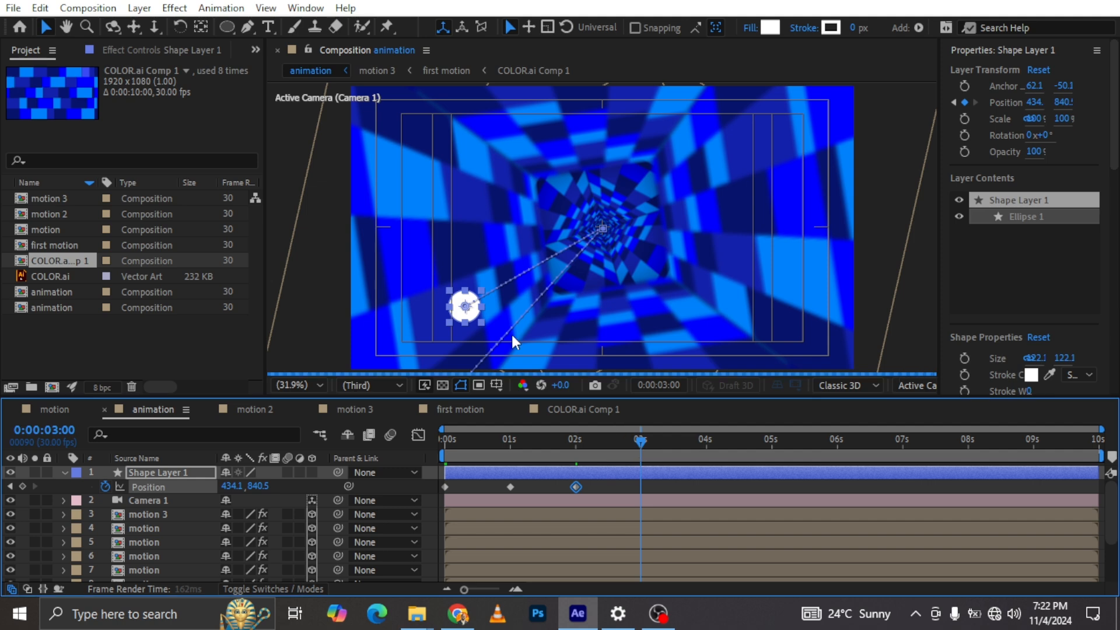
{"action": "left_click_drag", "start_coordinate": [466, 312], "coordinate": [687, 304]}
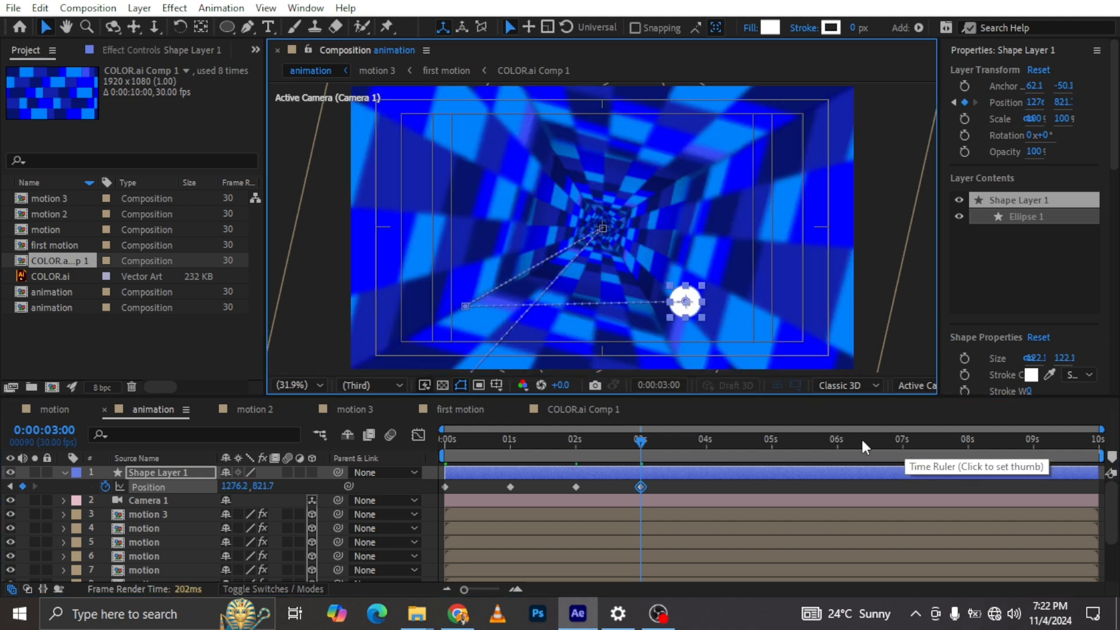
Keyframe the circle's position at about 544, 333 at 4 seconds and at about 1545, 352 at 5 seconds
{"action": "left_click", "coordinate": [706, 442]}
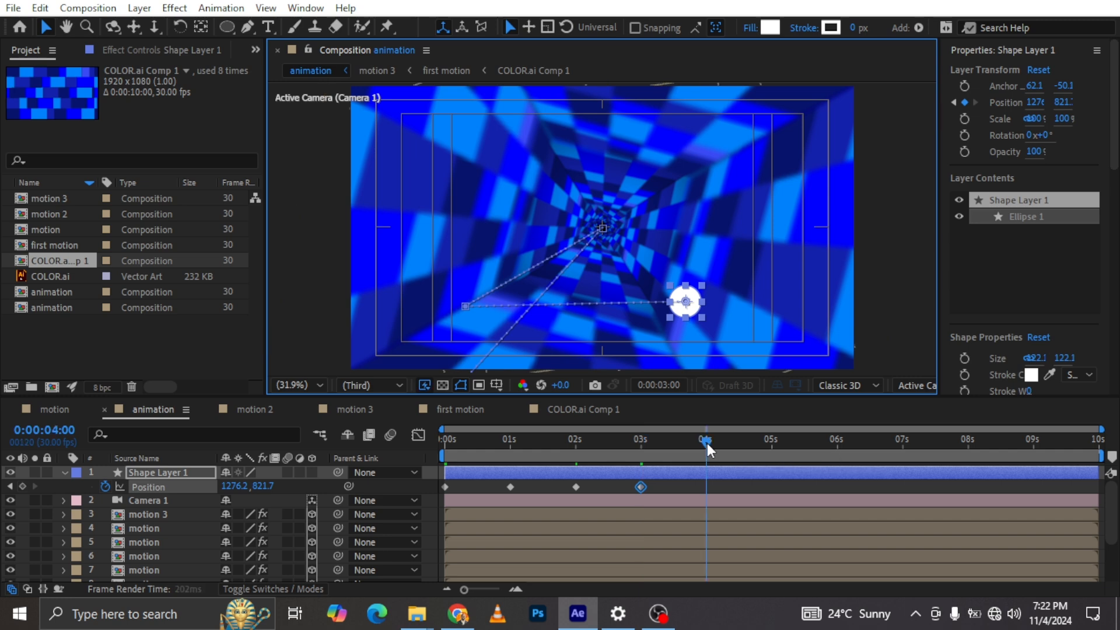
{"action": "left_click_drag", "start_coordinate": [687, 300], "coordinate": [495, 172]}
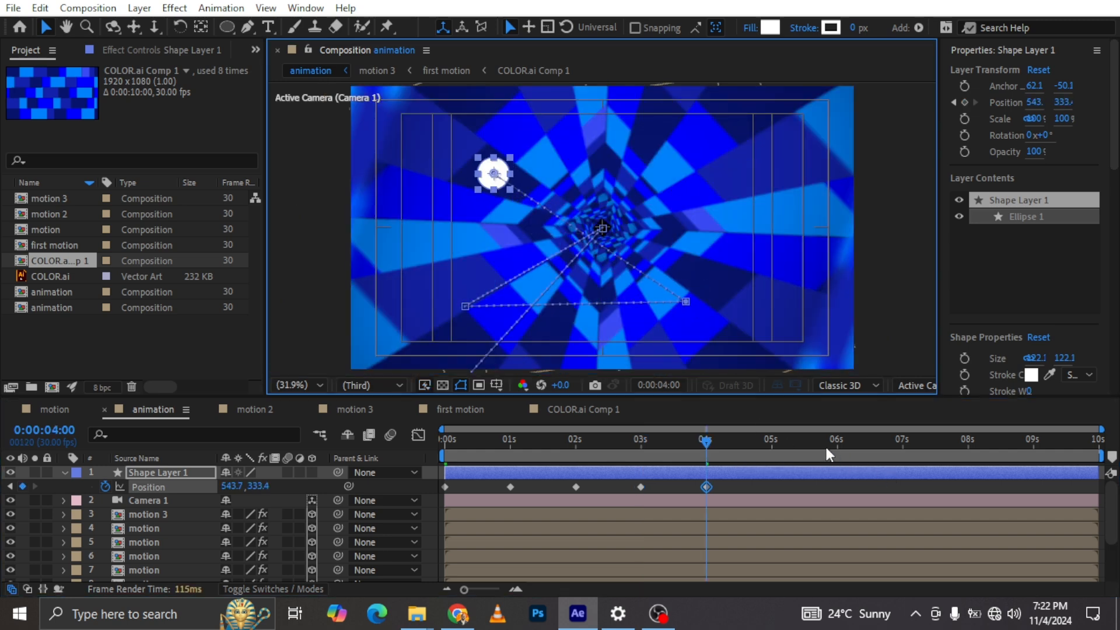
{"action": "left_click", "coordinate": [771, 441]}
{"action": "left_click_drag", "start_coordinate": [493, 173], "coordinate": [753, 179]}
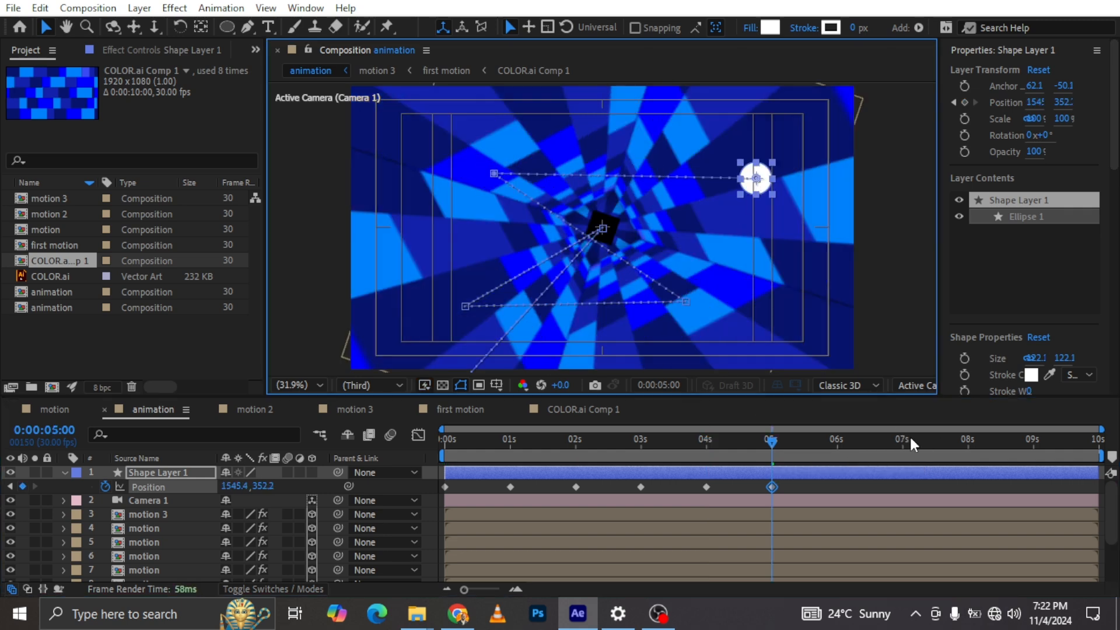
Keyframe the circle's position at about 988, 734 at 6 seconds and above the frame at about 935, -130 at 0:00:07:01
{"action": "left_click", "coordinate": [836, 439]}
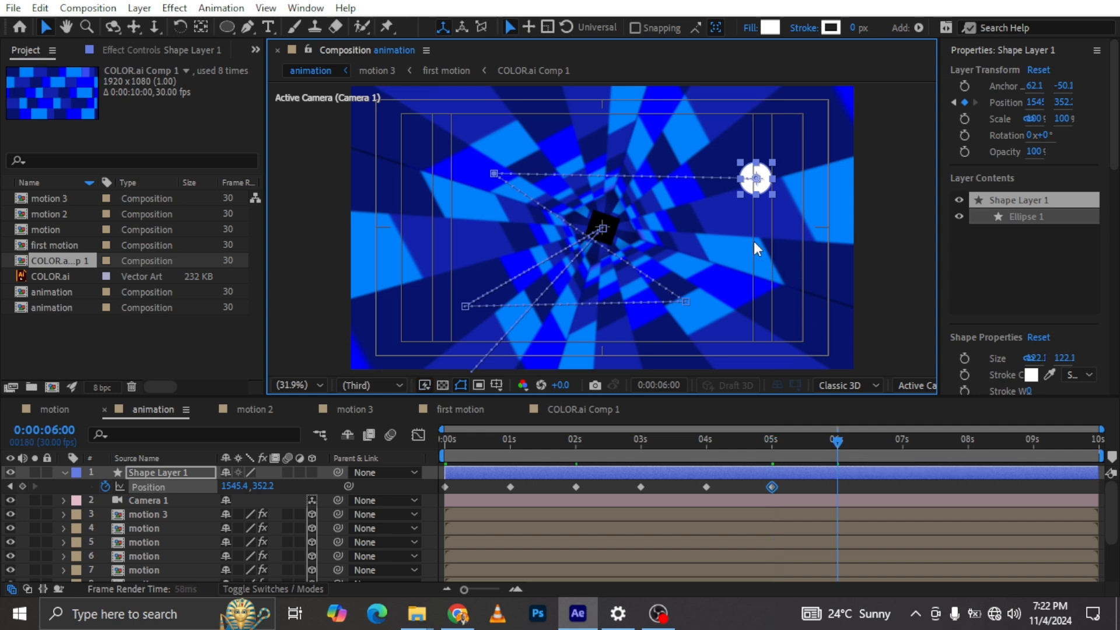
{"action": "left_click_drag", "start_coordinate": [753, 186], "coordinate": [609, 286]}
{"action": "left_click", "coordinate": [904, 439]}
{"action": "left_click_drag", "start_coordinate": [617, 287], "coordinate": [604, 60]}
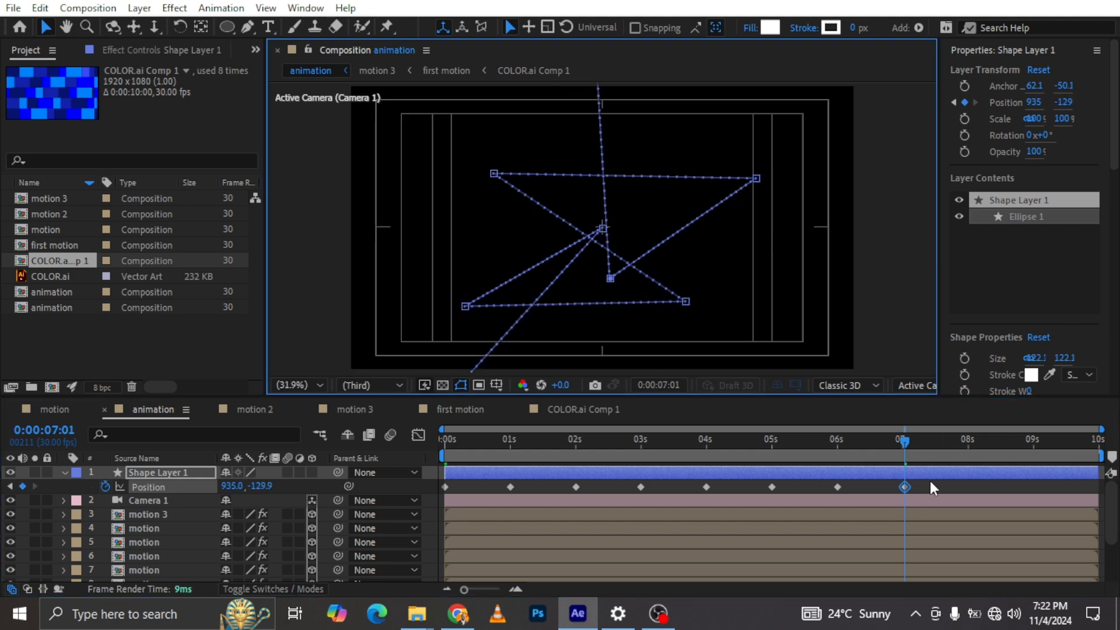
Select all the circle's position keyframes and convert the motion path's corners to smooth curves with the Pen tool at 0 seconds
{"action": "left_click_drag", "start_coordinate": [930, 481], "coordinate": [439, 486]}
{"action": "left_click", "coordinate": [460, 436]}
{"action": "left_click", "coordinate": [442, 445]}
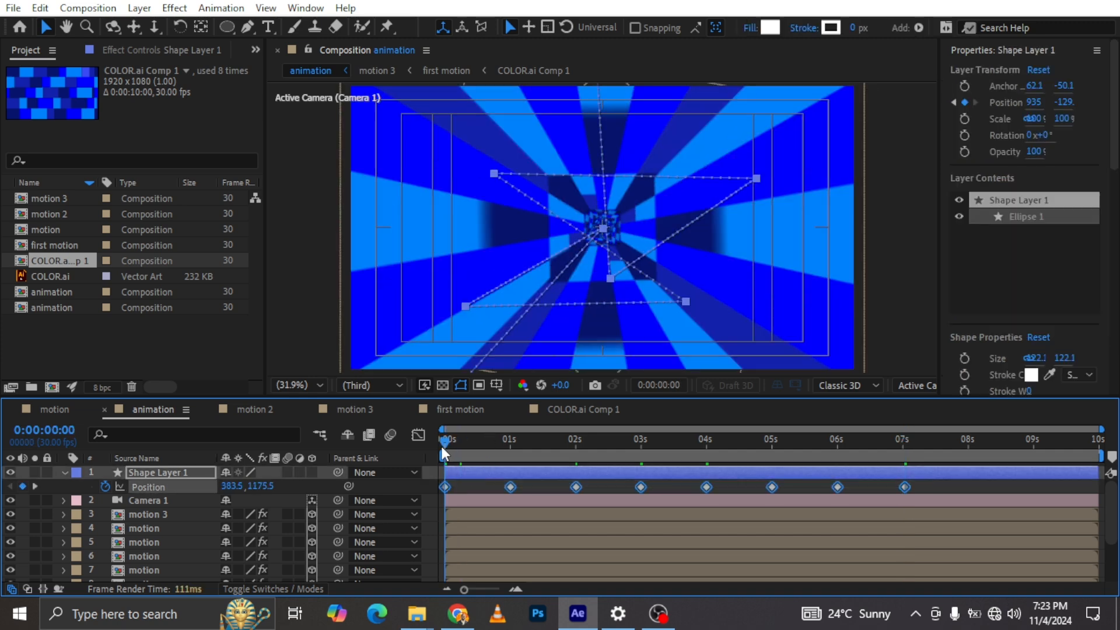
{"action": "left_click", "coordinate": [246, 28]}
{"action": "left_click", "coordinate": [495, 179]}
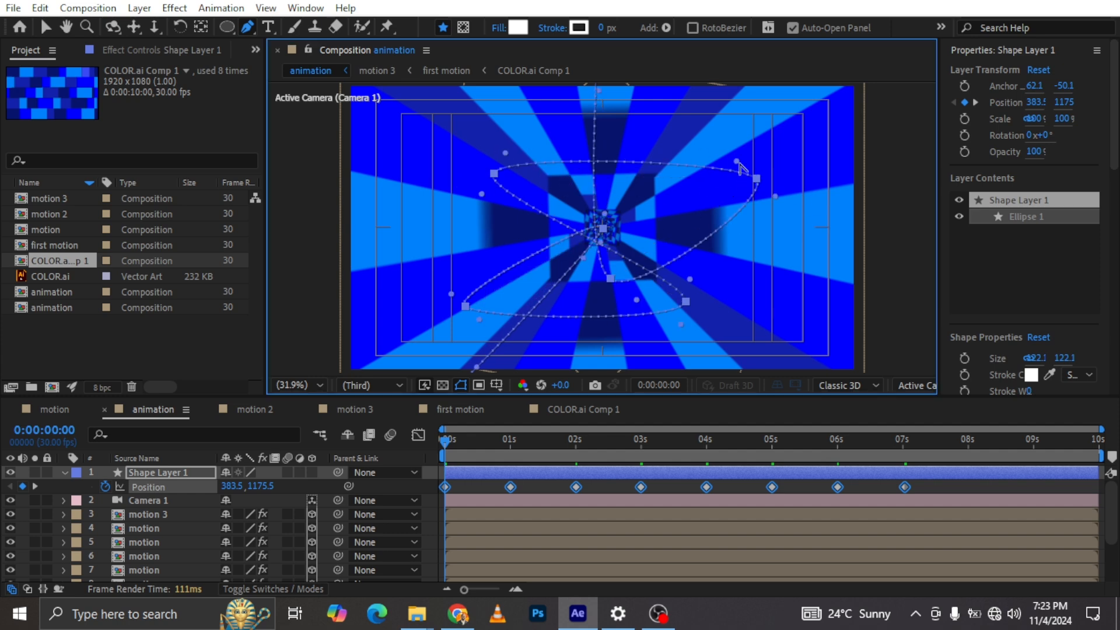
Adjust the Bezier handles along the circle's motion path to form wide, rounded loops through the tunnel
{"action": "left_click_drag", "start_coordinate": [736, 162], "coordinate": [737, 111]}
{"action": "left_click_drag", "start_coordinate": [774, 197], "coordinate": [764, 234]}
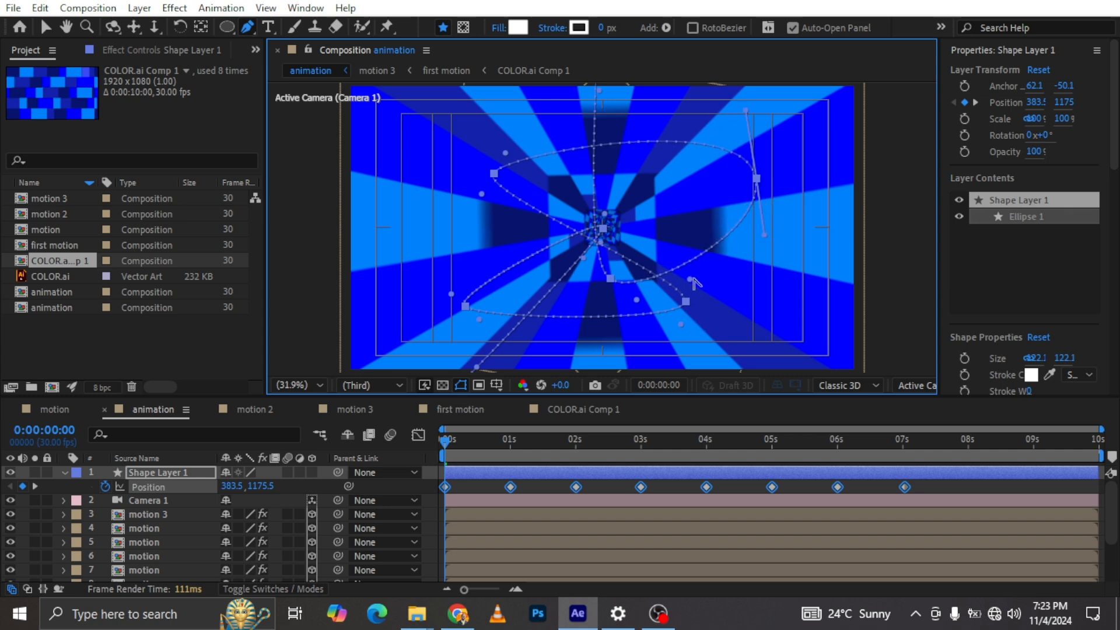
{"action": "left_click_drag", "start_coordinate": [695, 245], "coordinate": [697, 208]}
{"action": "left_click_drag", "start_coordinate": [681, 323], "coordinate": [680, 332]}
{"action": "left_click_drag", "start_coordinate": [600, 242], "coordinate": [629, 294]}
{"action": "left_click_drag", "start_coordinate": [597, 215], "coordinate": [589, 193]}
{"action": "left_click_drag", "start_coordinate": [479, 319], "coordinate": [470, 356]}
{"action": "left_click_drag", "start_coordinate": [462, 289], "coordinate": [459, 269]}
{"action": "left_click_drag", "start_coordinate": [481, 194], "coordinate": [482, 206]}
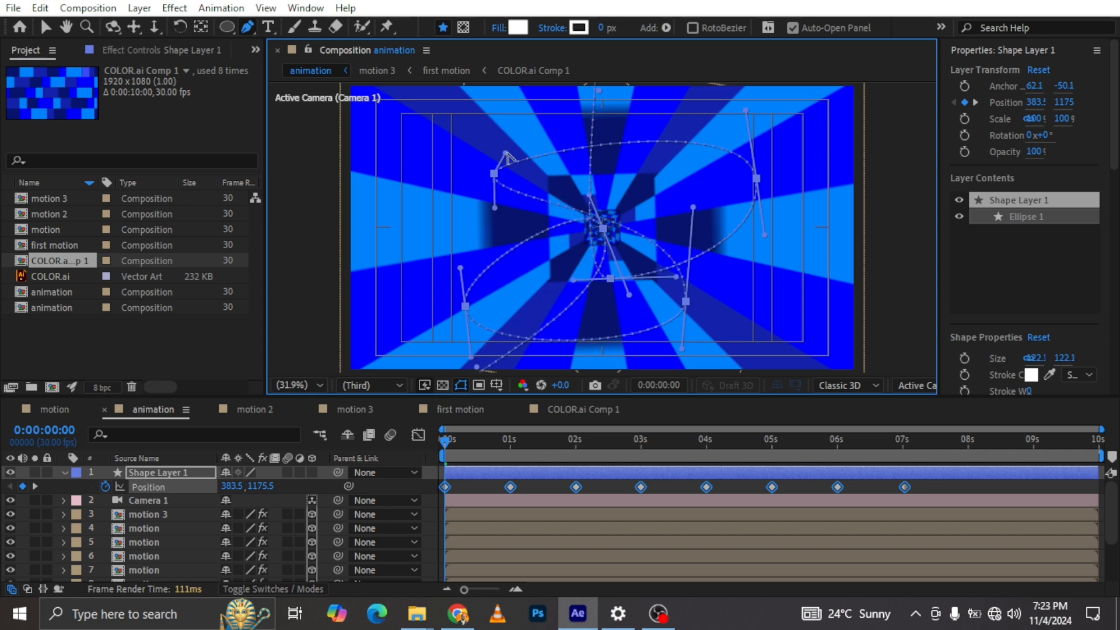
{"action": "left_click_drag", "start_coordinate": [504, 152], "coordinate": [516, 118]}
{"action": "left_click_drag", "start_coordinate": [636, 299], "coordinate": [676, 276]}
{"action": "scroll", "coordinate": [676, 277], "scroll_direction": "down", "scroll_amount": 2}
{"action": "key", "text": "v"}
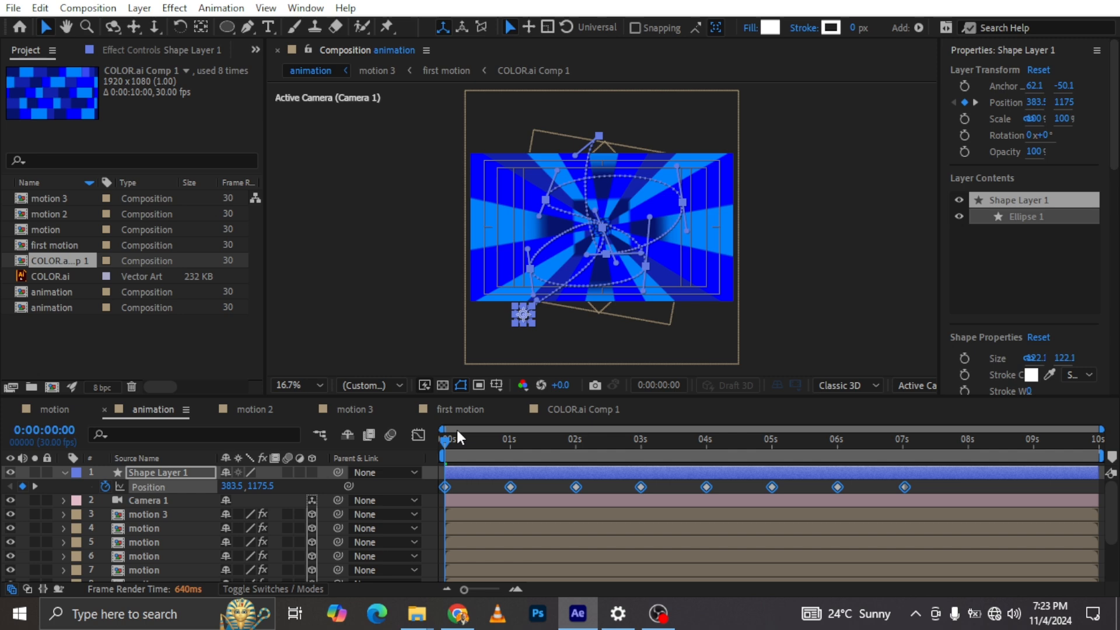
Reveal the circle layer's Scale and keyframe it at 100% at 1 second and at 6 seconds
{"action": "key", "text": "s"}
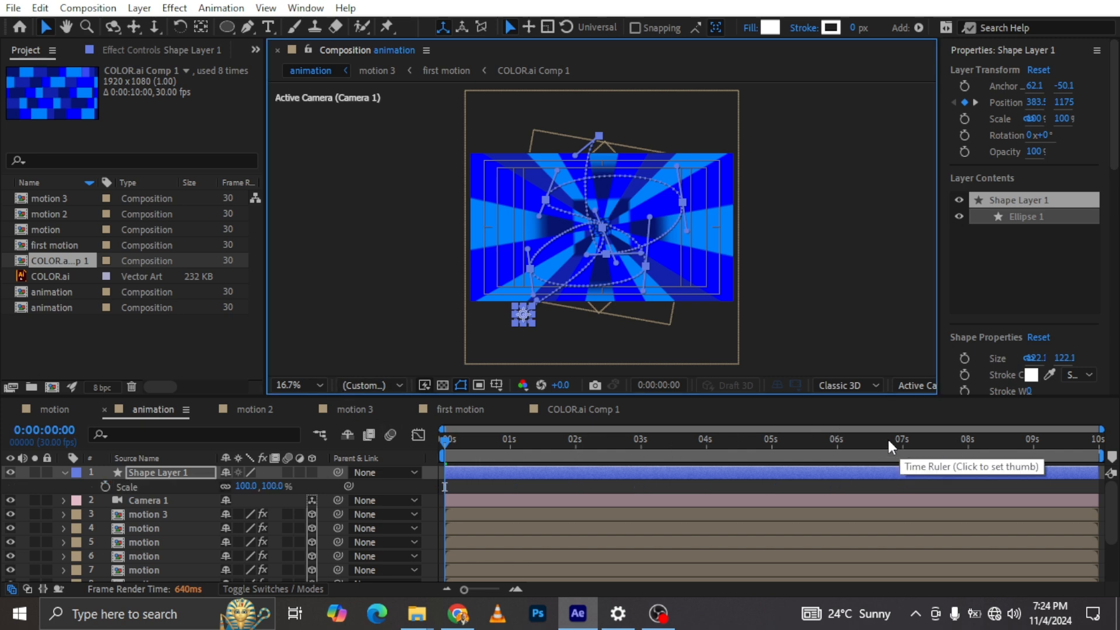
{"action": "left_click", "coordinate": [510, 453]}
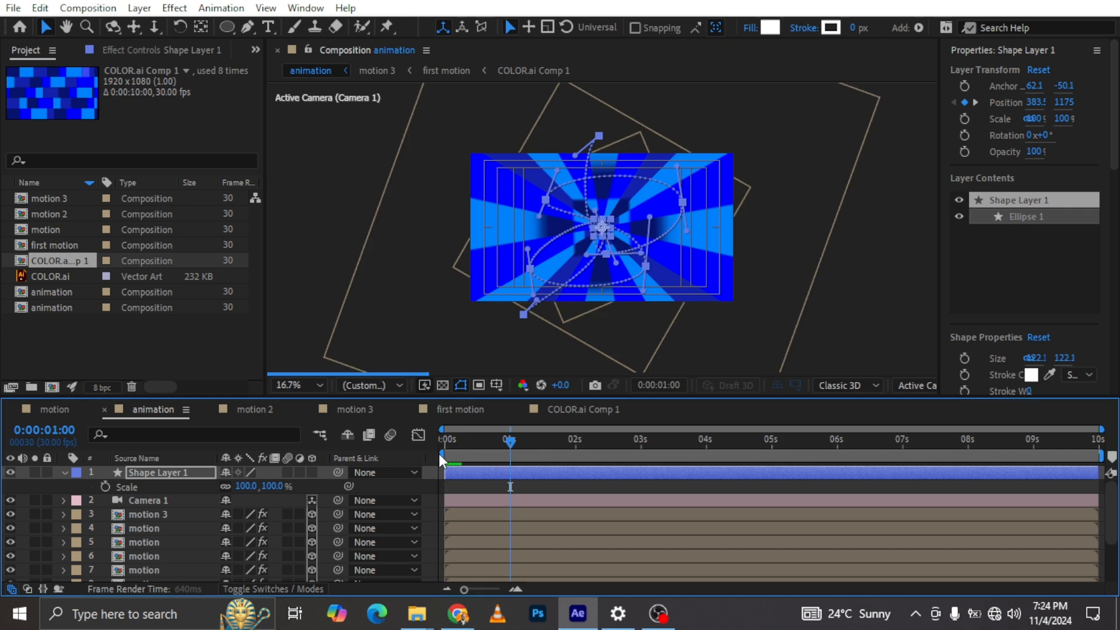
{"action": "left_click", "coordinate": [105, 486]}
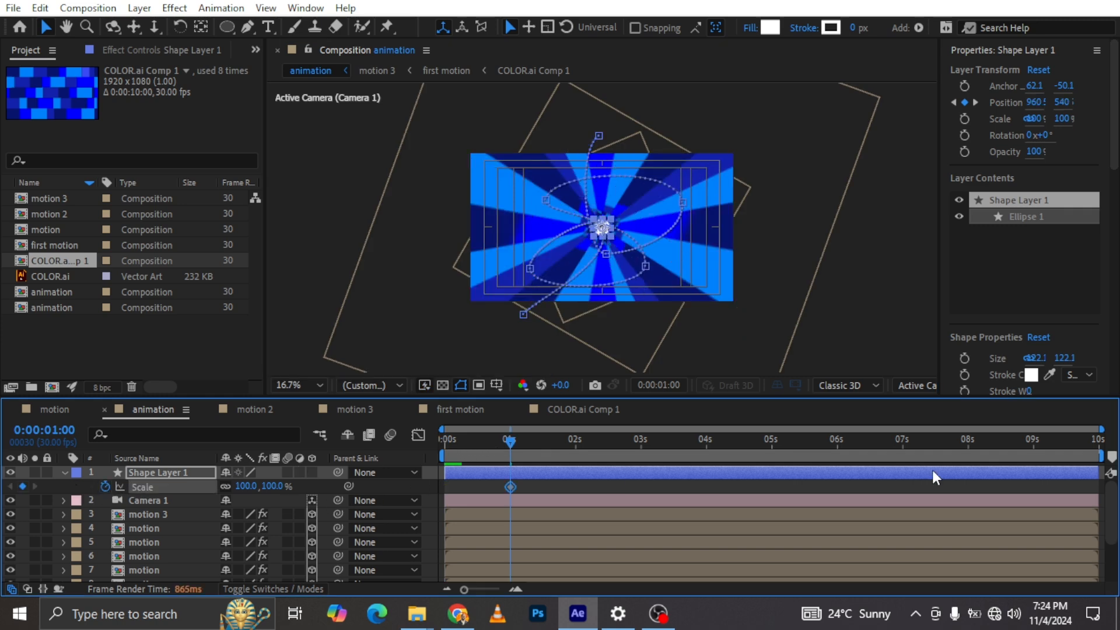
{"action": "left_click", "coordinate": [836, 442]}
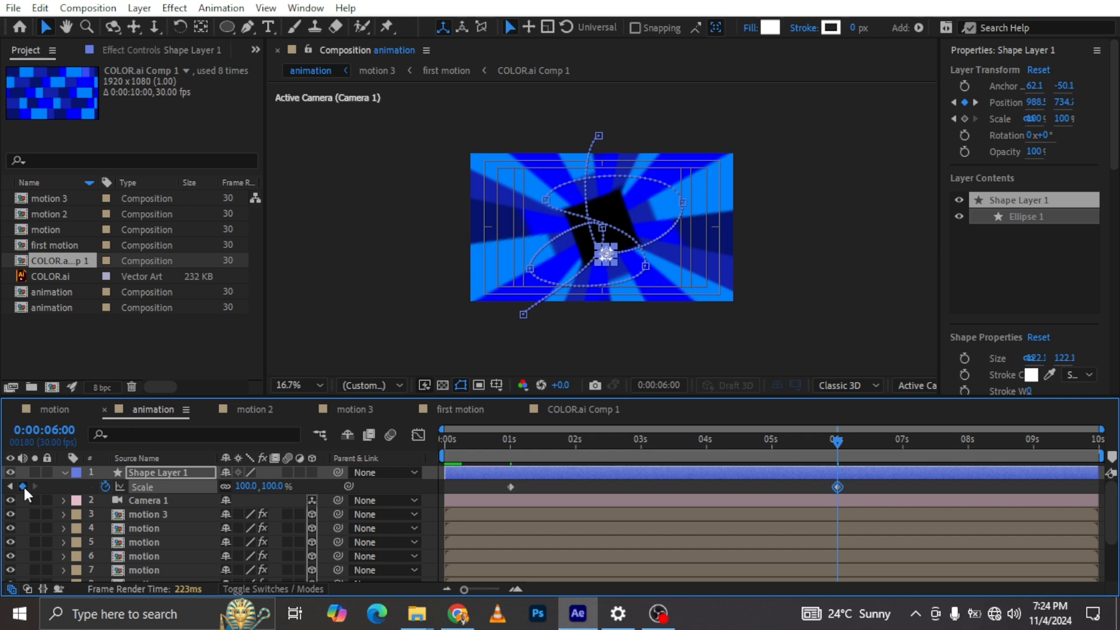
Keyframe the circle's scale at 50% at 7 seconds
{"action": "left_click", "coordinate": [901, 446]}
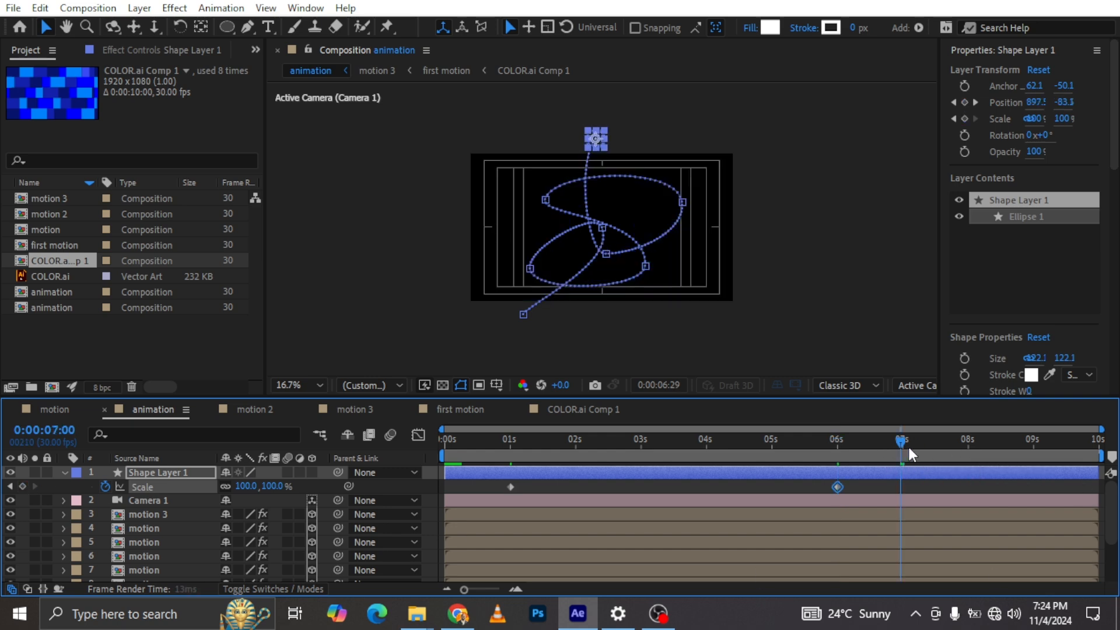
{"action": "key", "text": "Page_Up"}
{"action": "left_click", "coordinate": [274, 486]}
{"action": "type", "text": "5"}
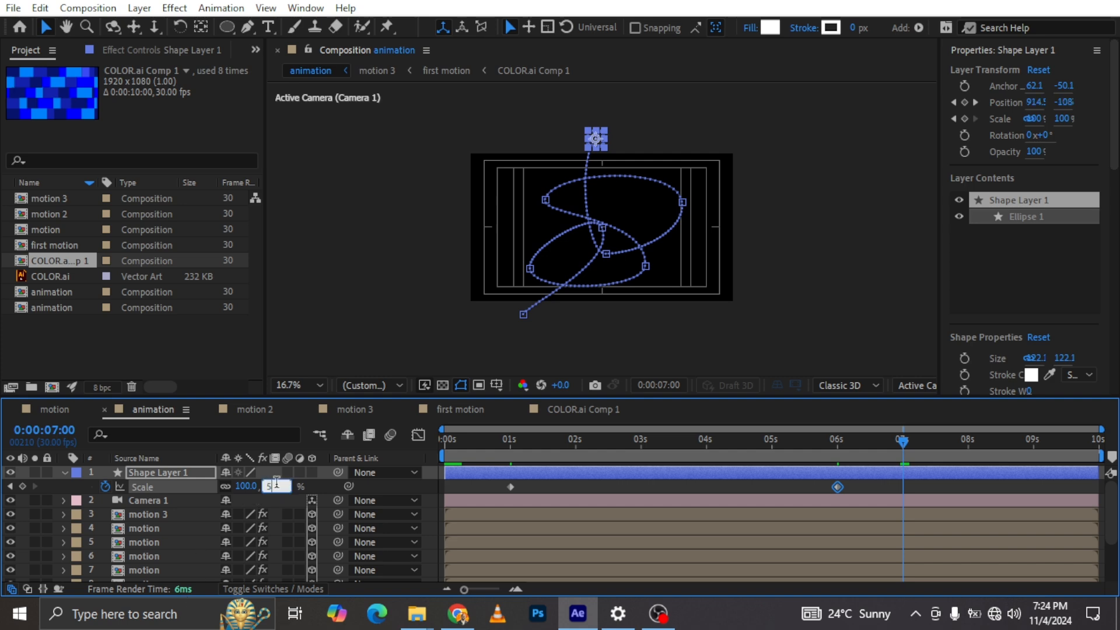
{"action": "type", "text": "9"}
{"action": "key", "text": "Return"}
Keyframe the circle's scale at 50% at 5 seconds and at 0 seconds
{"action": "left_click", "coordinate": [772, 442]}
{"action": "left_click", "coordinate": [270, 487]}
{"action": "type", "text": "50"}
{"action": "key", "text": "Return"}
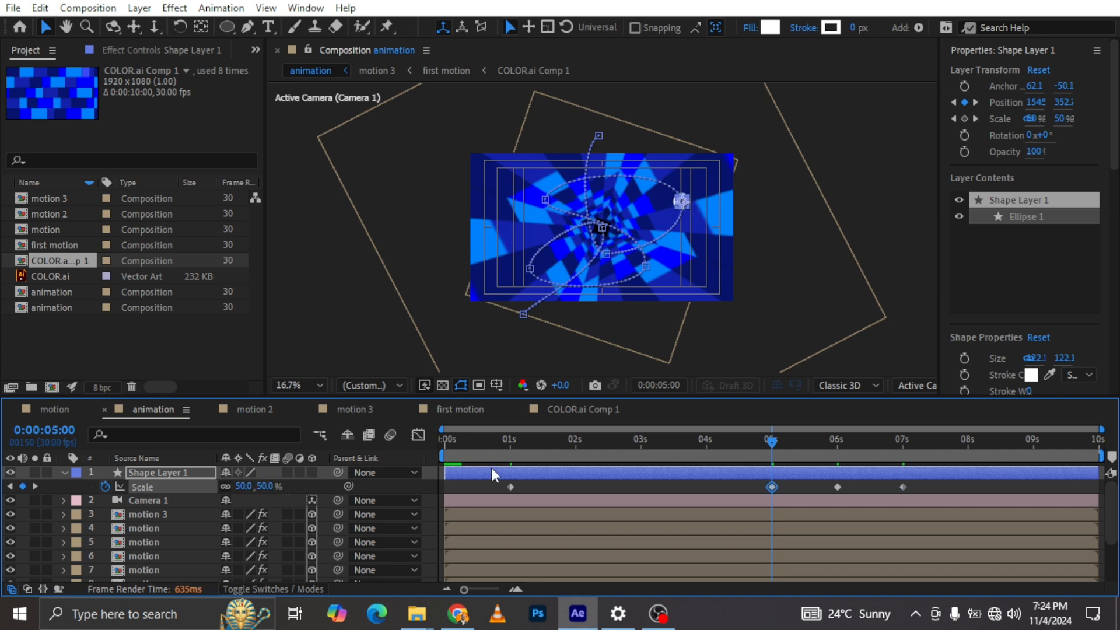
{"action": "left_click_drag", "start_coordinate": [471, 455], "coordinate": [448, 445]}
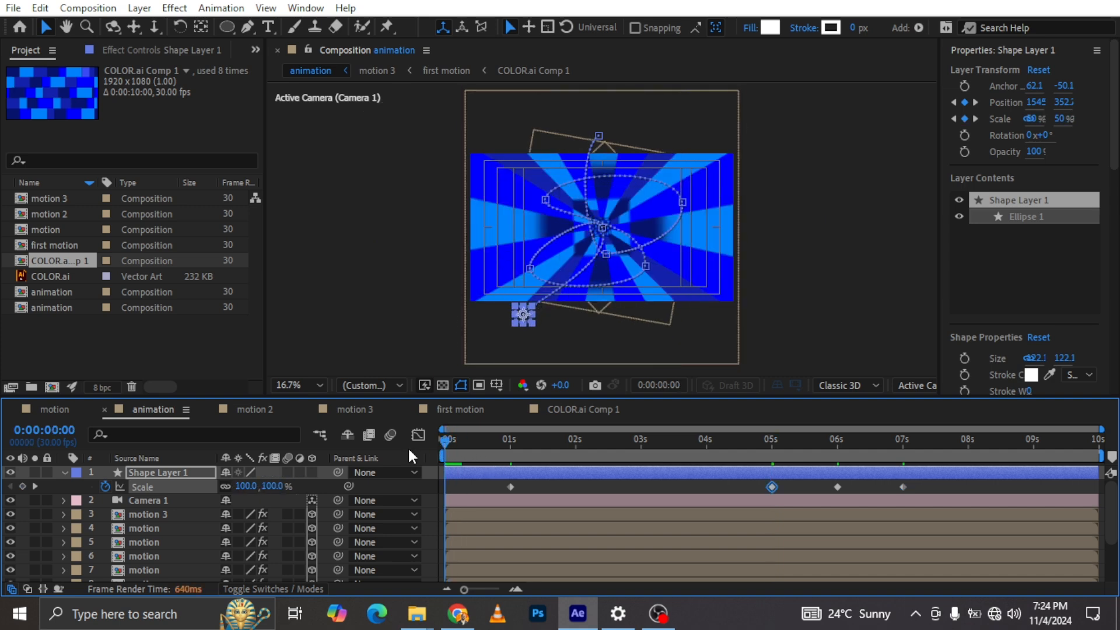
{"action": "left_click", "coordinate": [244, 486]}
{"action": "type", "text": "50"}
{"action": "key", "text": "Return"}
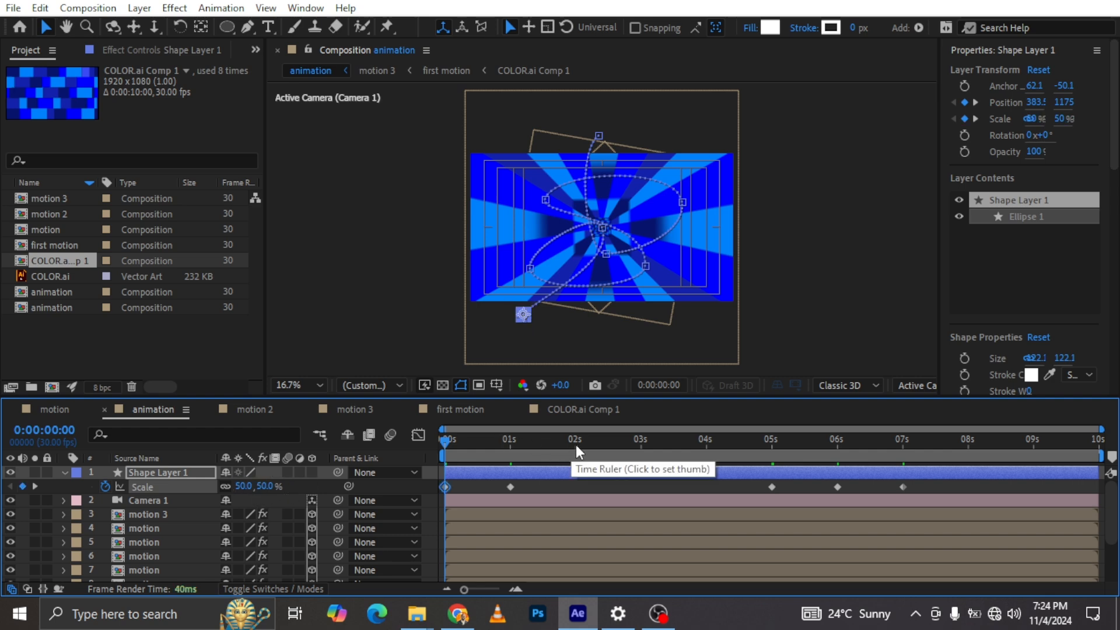
Keyframe the circle's scale at 50% at 2 seconds and at 30% at 3 seconds
{"action": "left_click", "coordinate": [575, 446]}
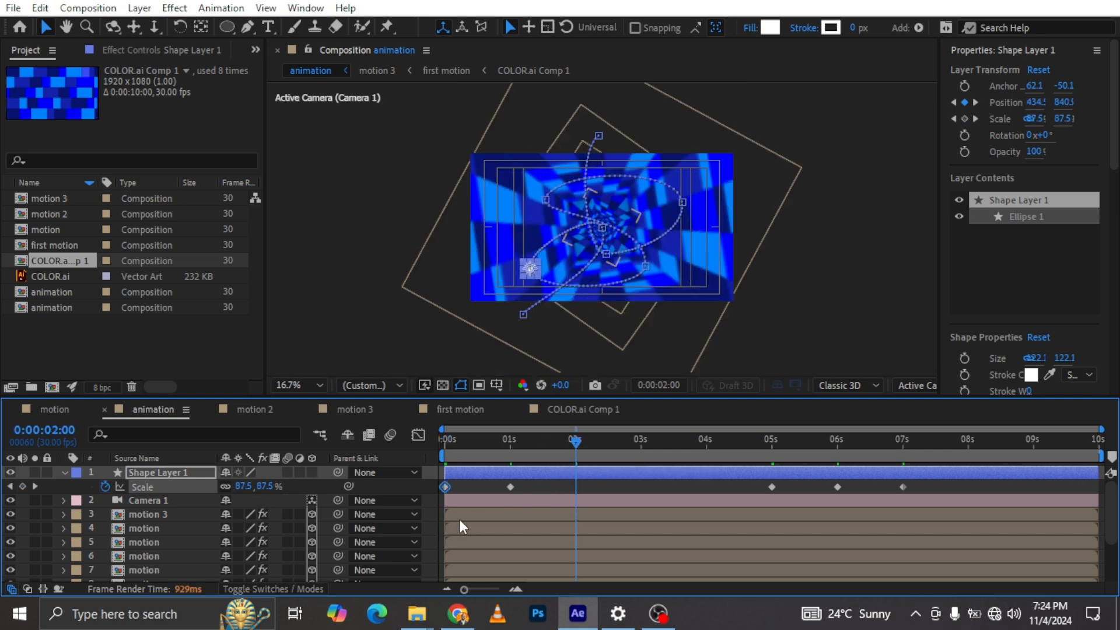
{"action": "left_click", "coordinate": [267, 485]}
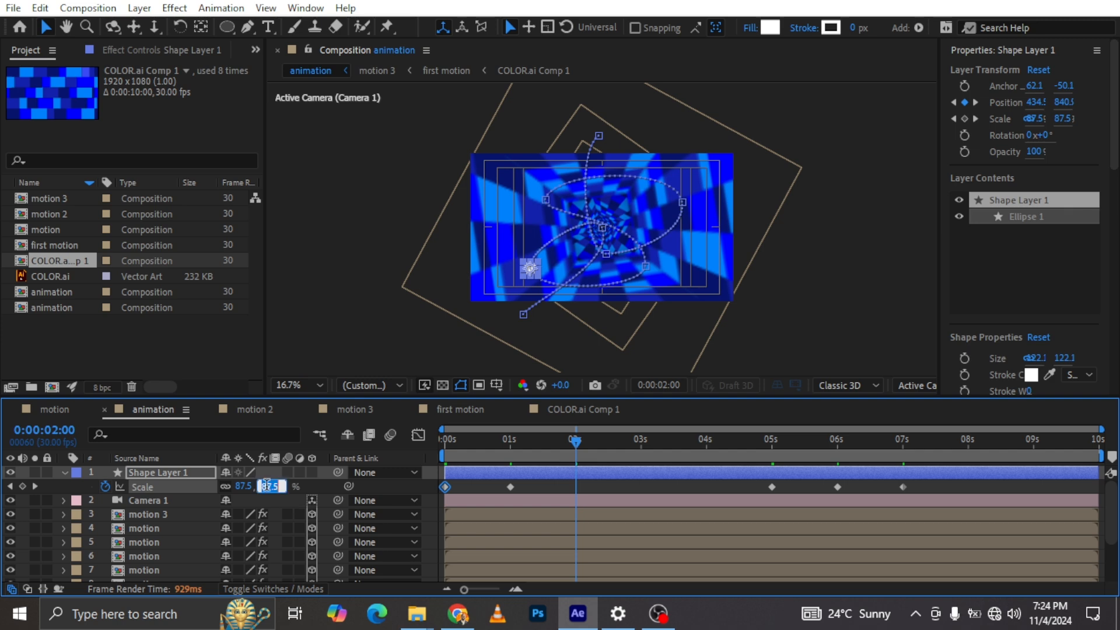
{"action": "type", "text": "50"}
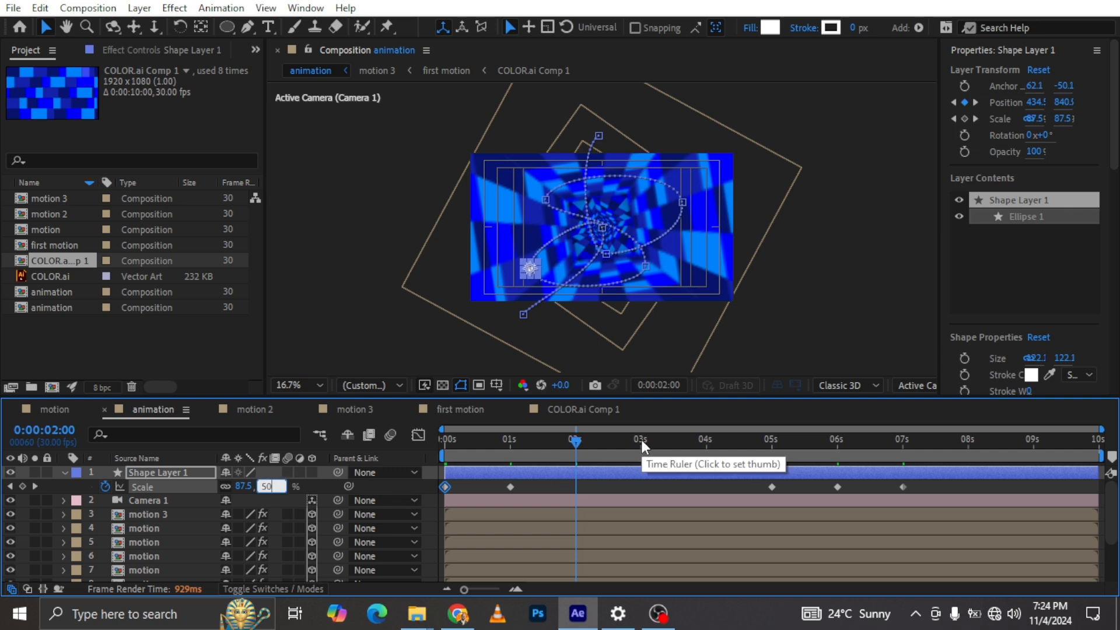
{"action": "key", "text": "Return"}
{"action": "left_click", "coordinate": [641, 438]}
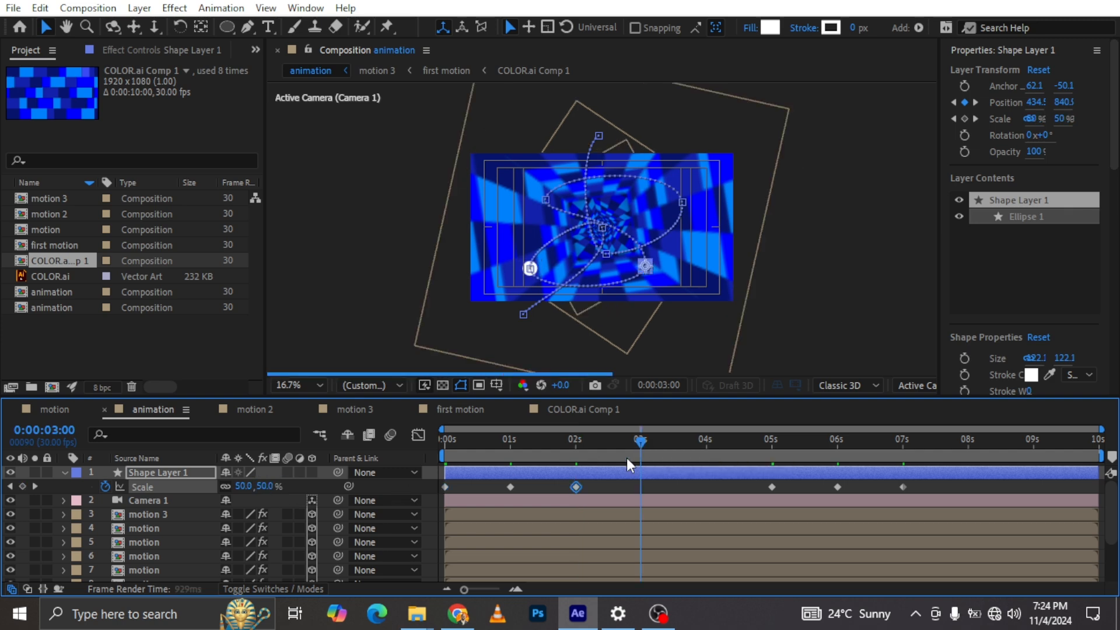
{"action": "left_click", "coordinate": [268, 487]}
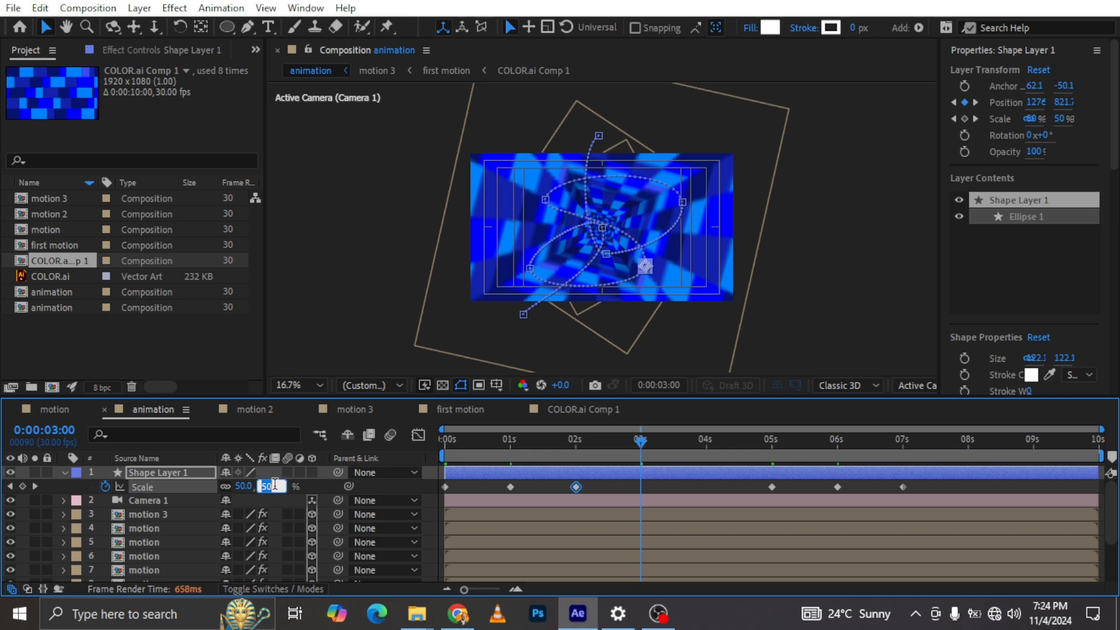
{"action": "type", "text": "30"}
{"action": "key", "text": "Return"}
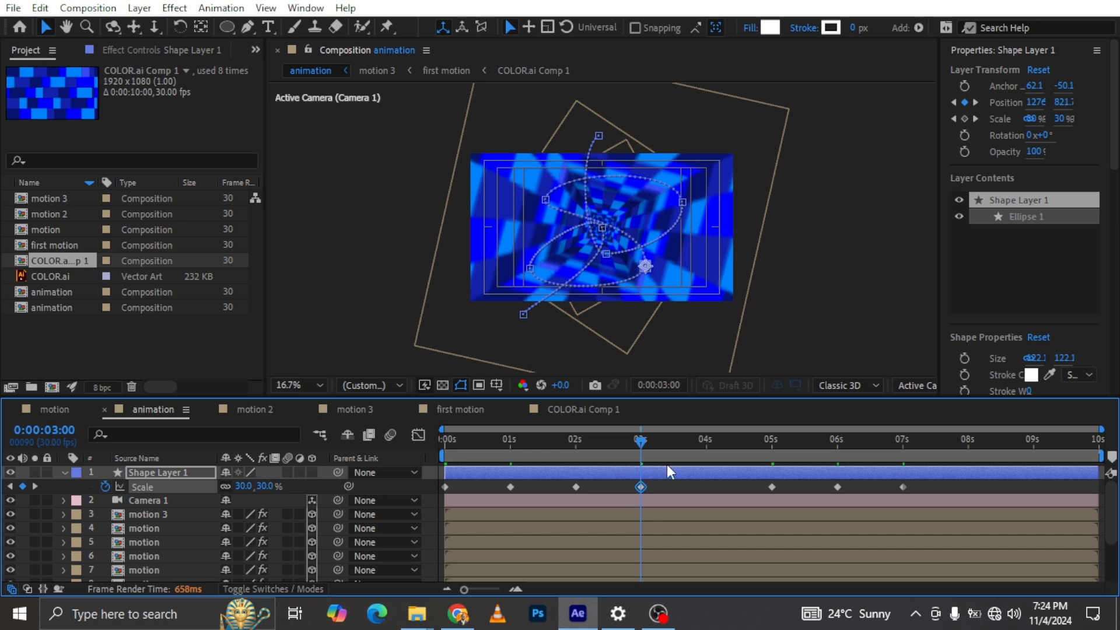
Keyframe the circle's scale at 50% at 0:00:04:01 and set its 5-second keyframe to 30%
{"action": "left_click", "coordinate": [707, 441]}
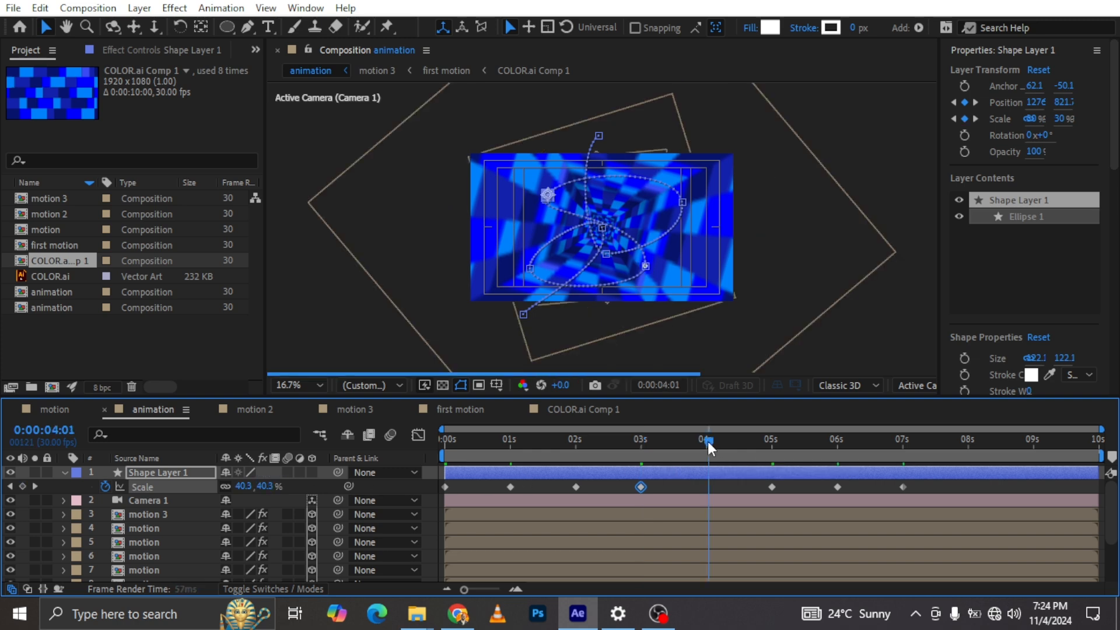
{"action": "left_click", "coordinate": [266, 488]}
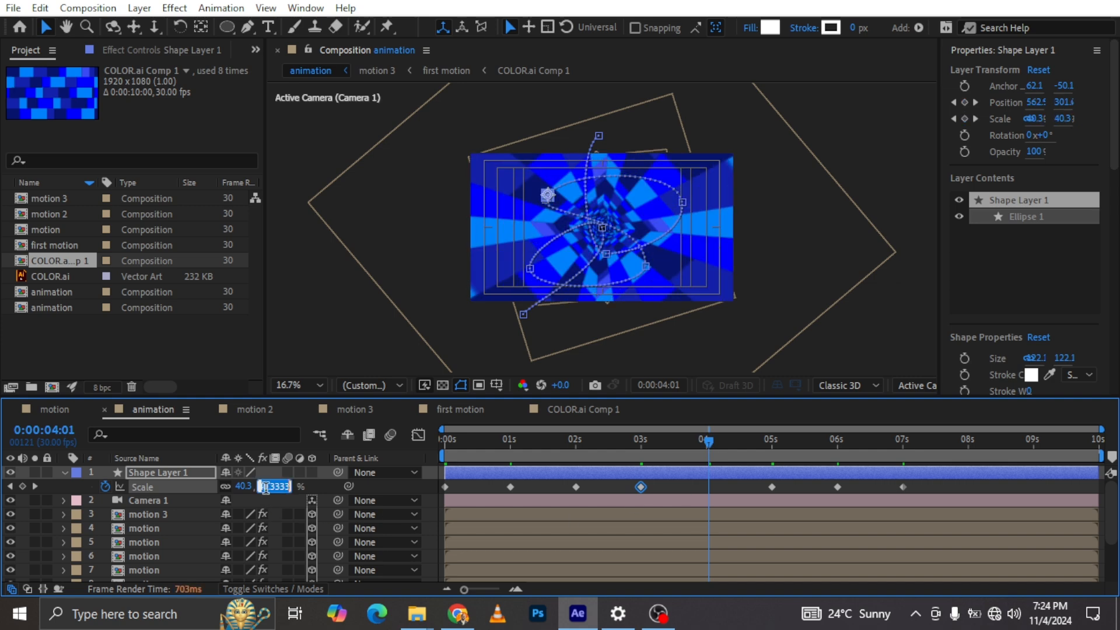
{"action": "type", "text": "50"}
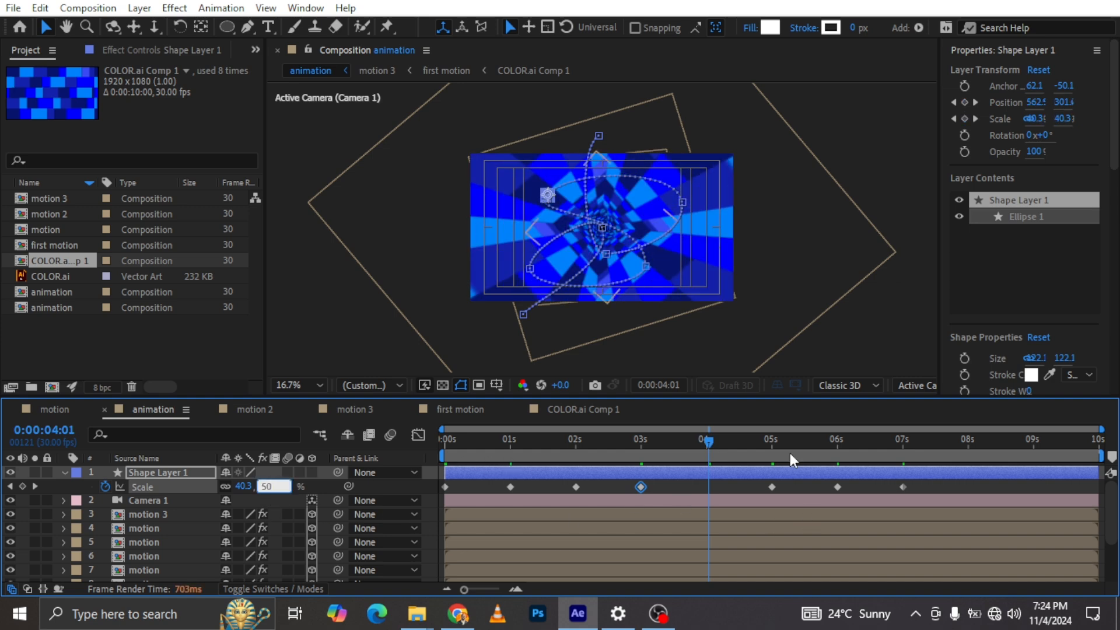
{"action": "key", "text": "Return"}
{"action": "left_click", "coordinate": [772, 441]}
{"action": "left_click", "coordinate": [242, 486]}
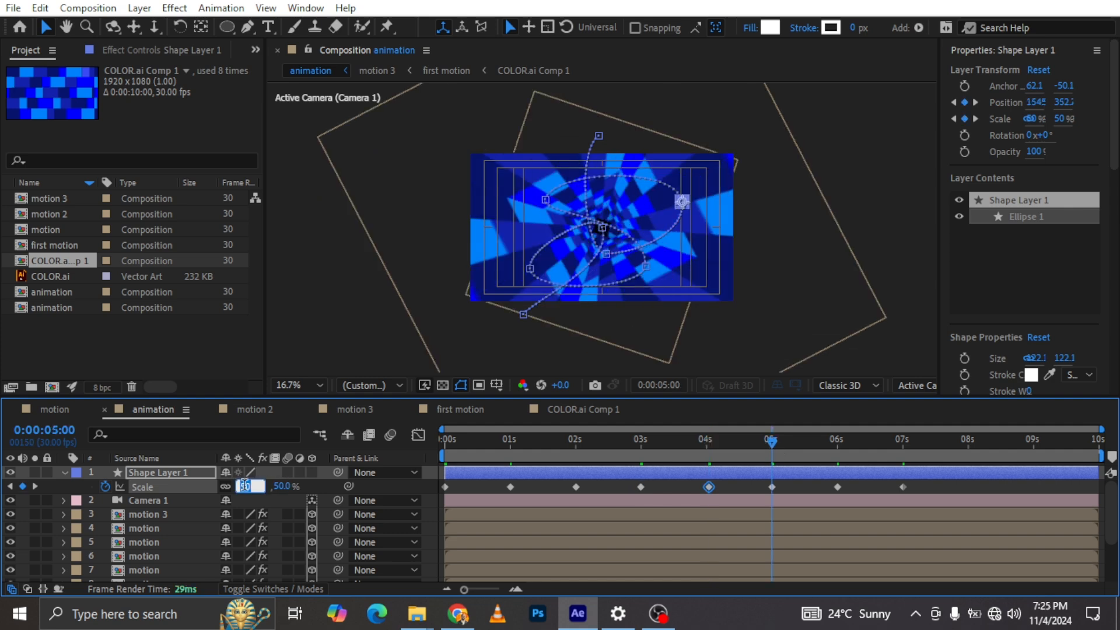
{"action": "type", "text": "30"}
{"action": "key", "text": "Return"}
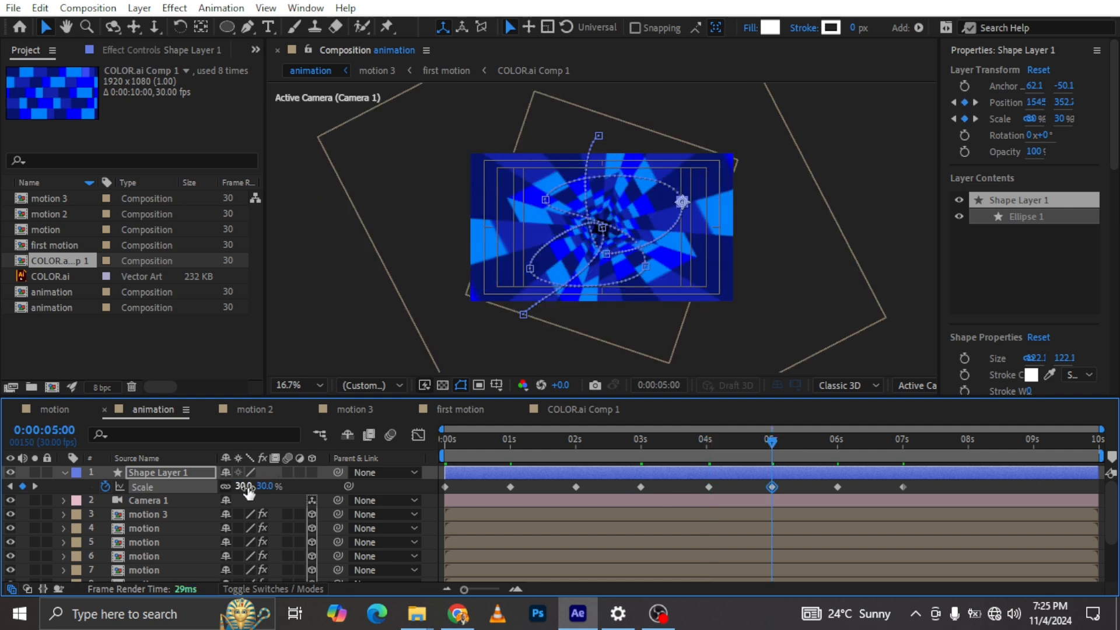
Preview the circle's flight through the tunnel from the start and collapse the shape layer's properties
{"action": "key", "text": "Home"}
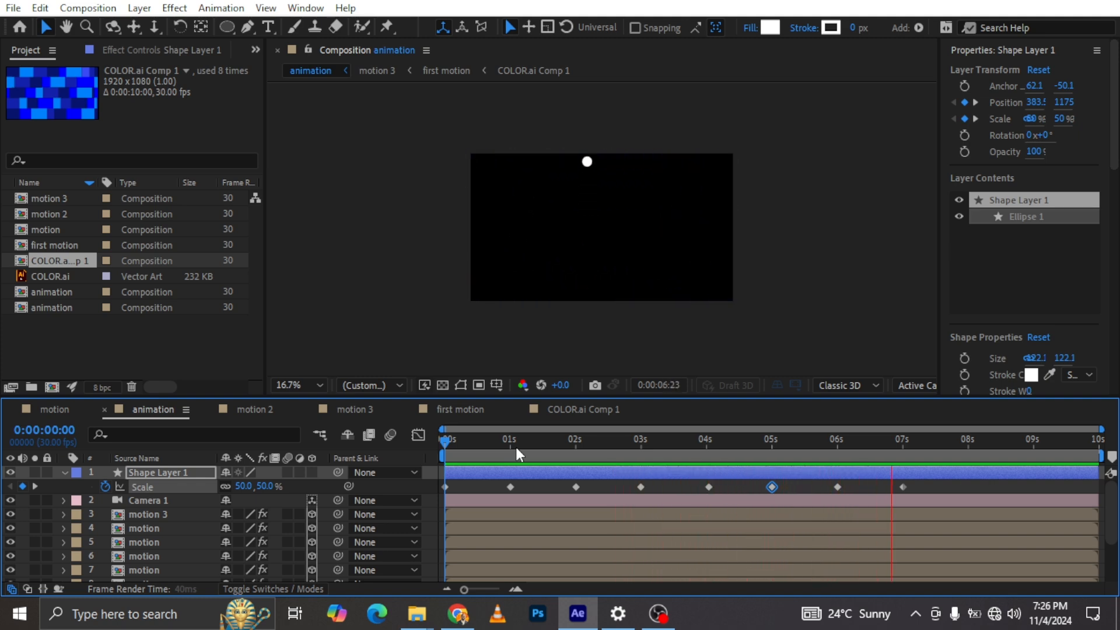
{"action": "key", "text": "space"}
{"action": "left_click", "coordinate": [65, 473]}
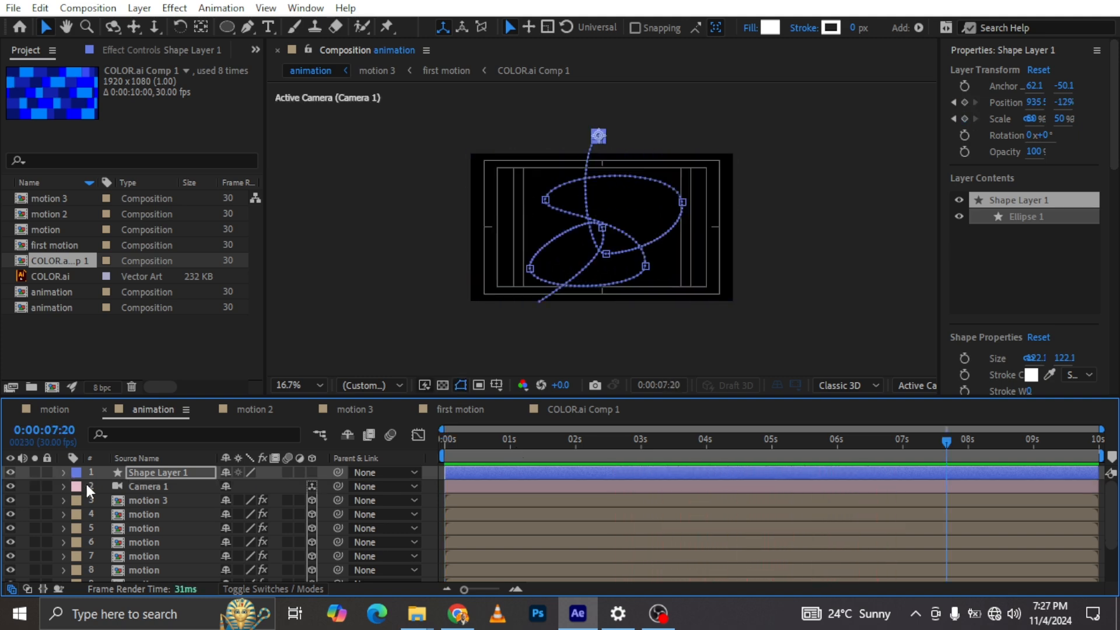
Add a "subscribe" text layer over the tunnel at 0:00:00:15
{"action": "left_click", "coordinate": [477, 442]}
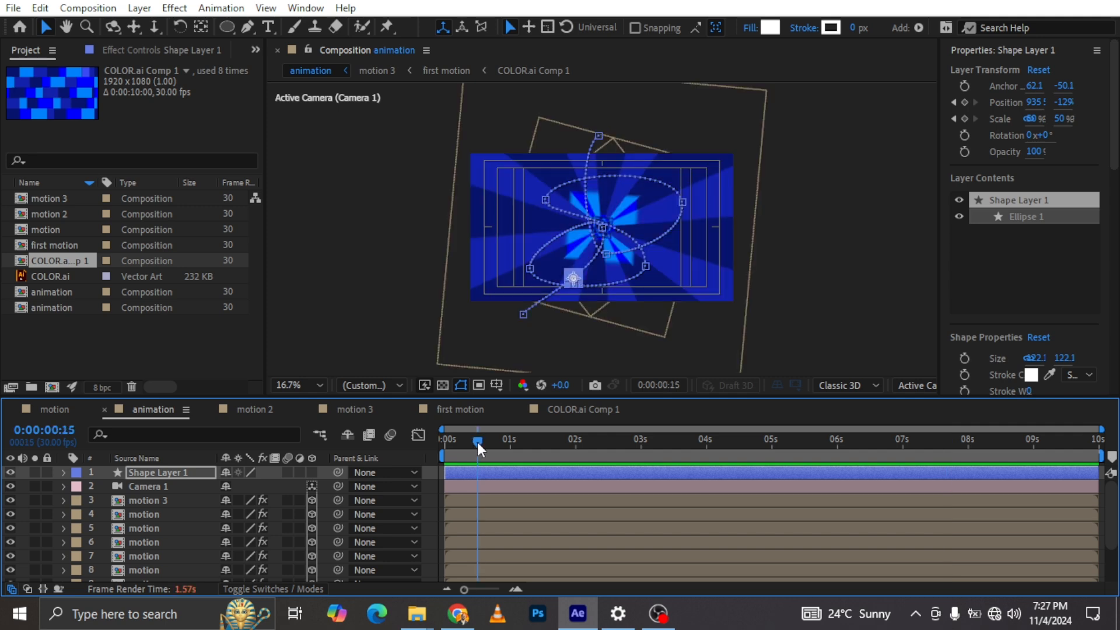
{"action": "left_click", "coordinate": [269, 27]}
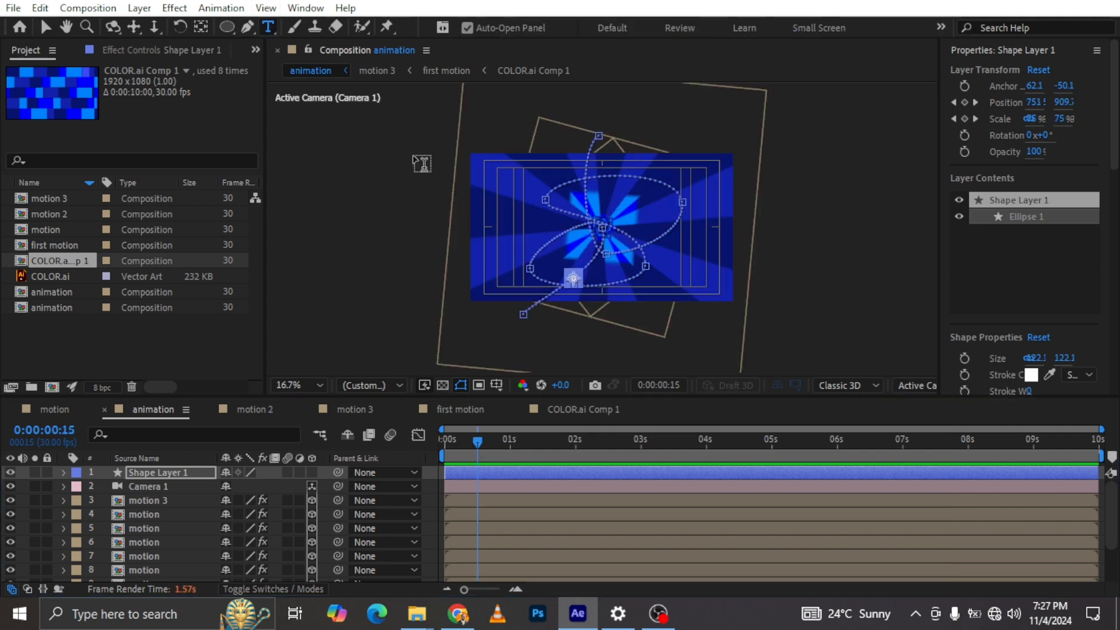
{"action": "left_click", "coordinate": [537, 219]}
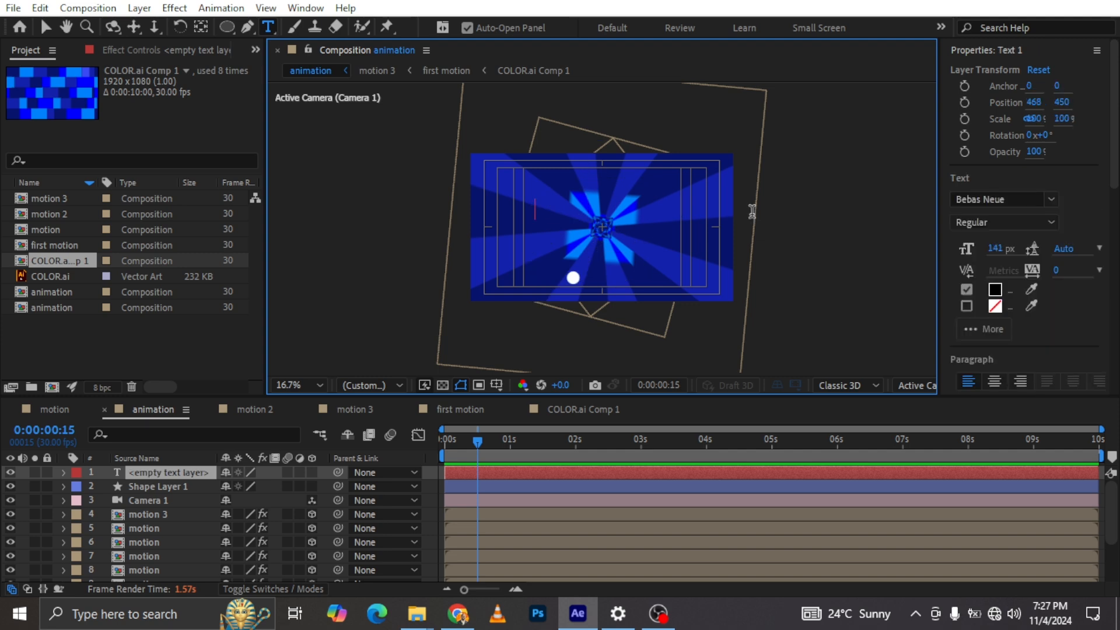
{"action": "type", "text": "subsc"}
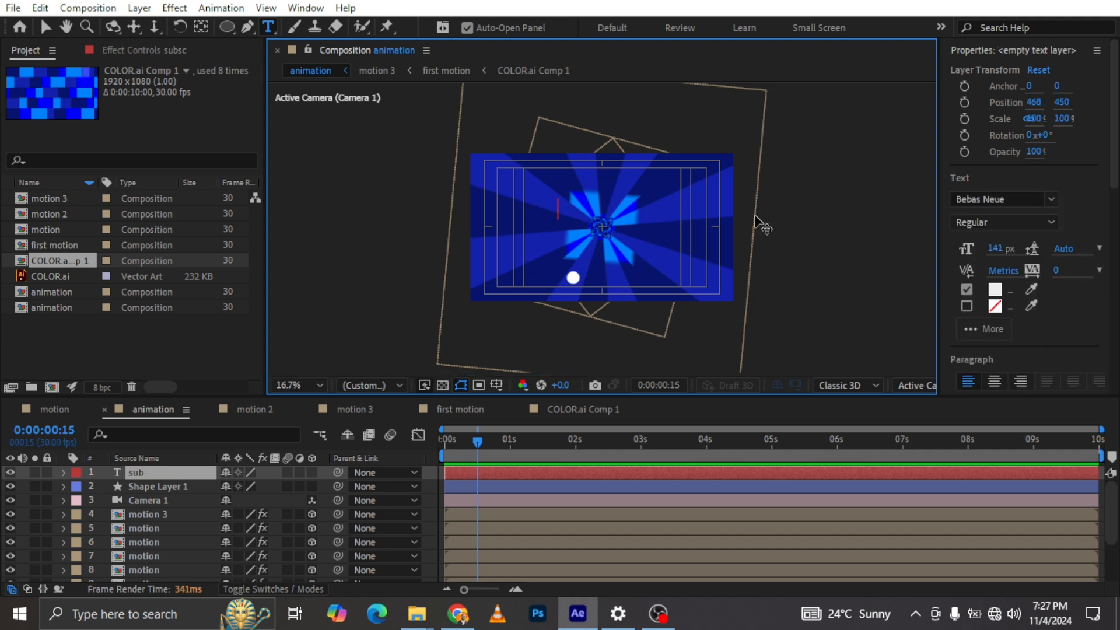
{"action": "type", "text": "ribe"}
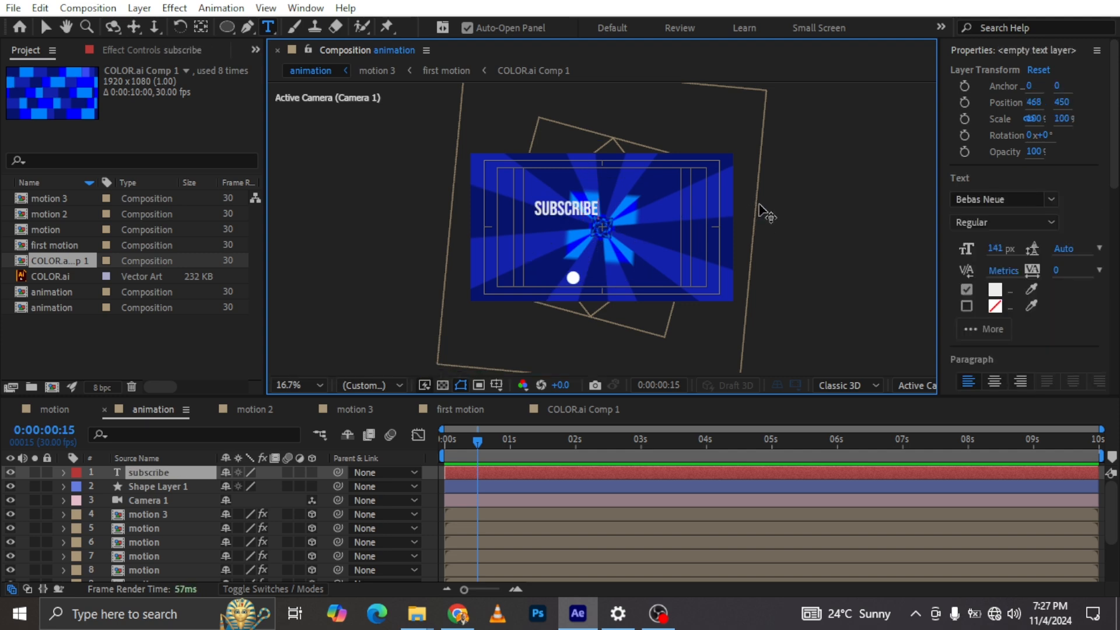
{"action": "left_click", "coordinate": [45, 27]}
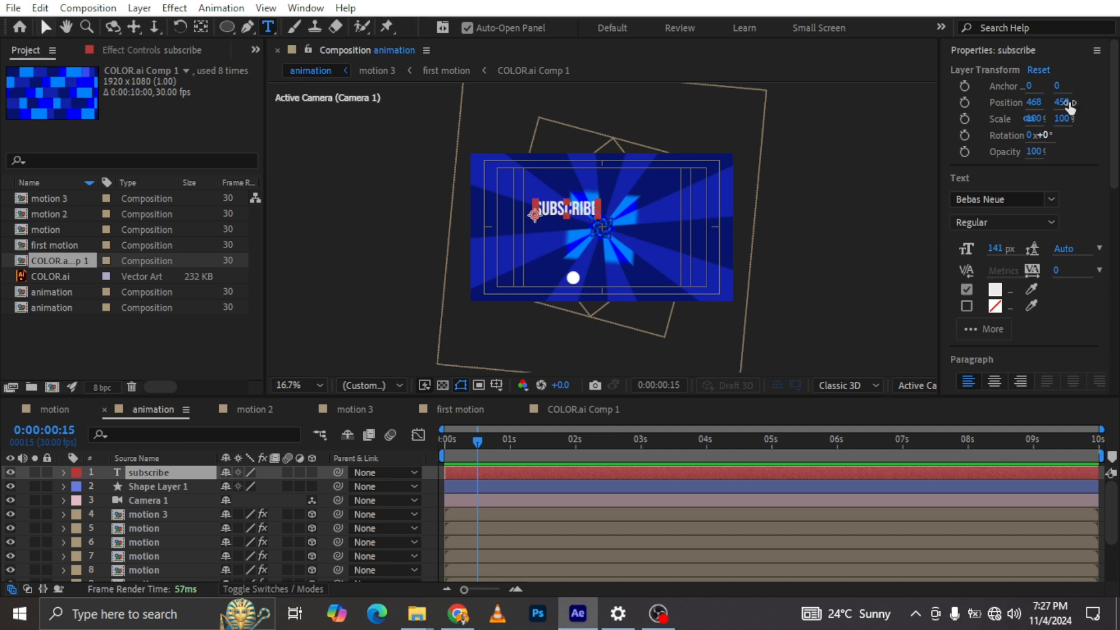
Centre the subscribe text horizontally and vertically in the composition
{"action": "left_click", "coordinate": [1028, 53]}
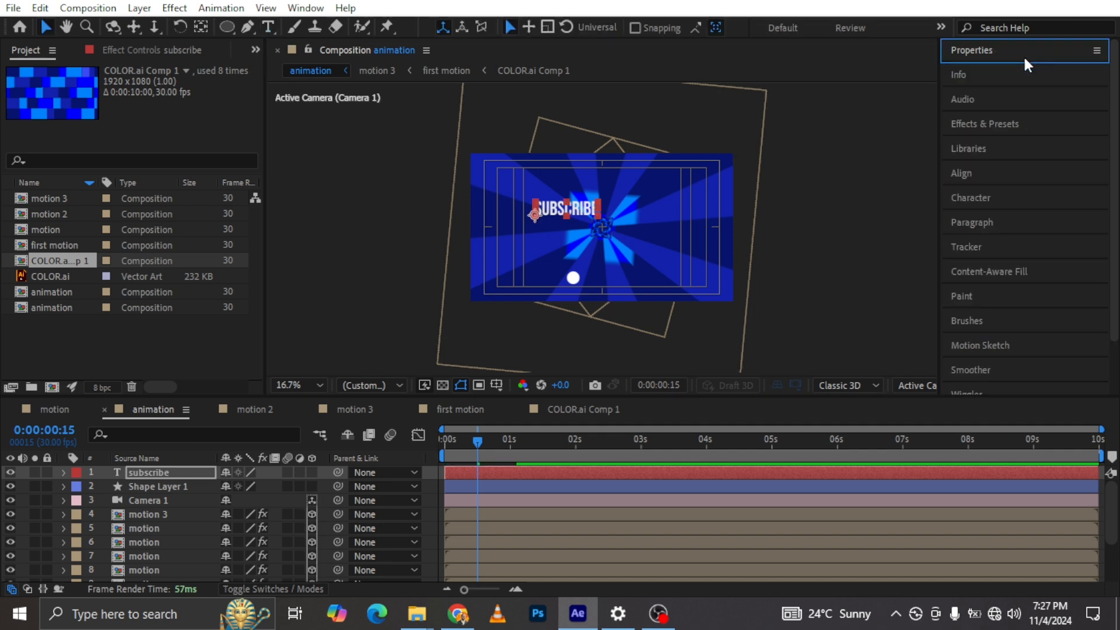
{"action": "left_click", "coordinate": [968, 173]}
{"action": "left_click", "coordinate": [984, 214]}
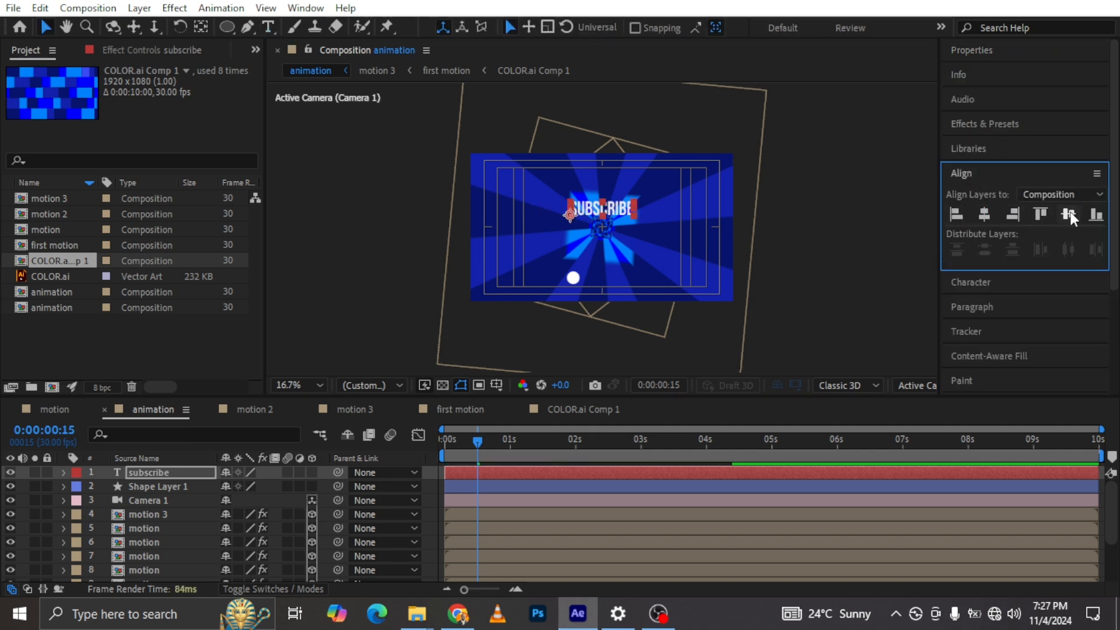
{"action": "left_click", "coordinate": [1069, 213]}
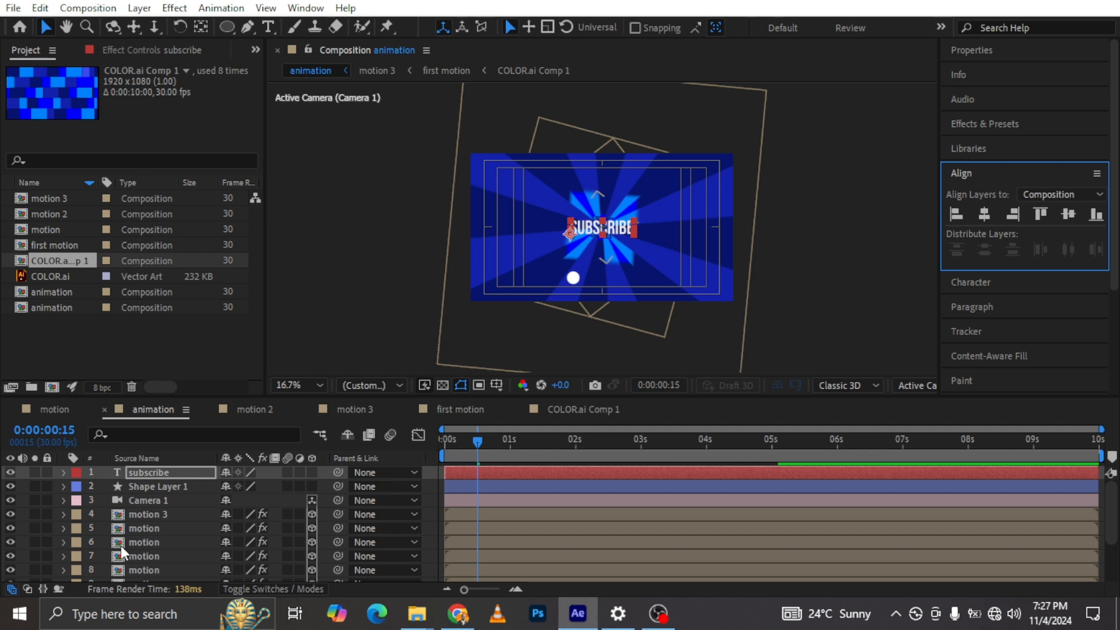
Create a 1920 × 1080 px solid layer coloured very dark blue, 010419
{"action": "key", "text": "ctrl+y"}
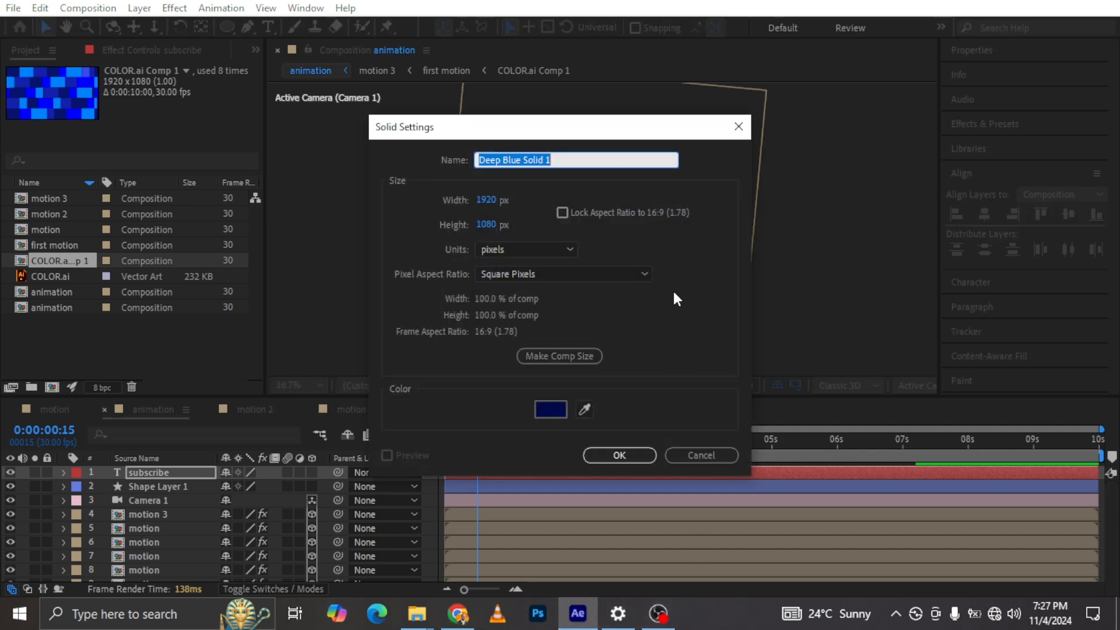
{"action": "left_click", "coordinate": [549, 409]}
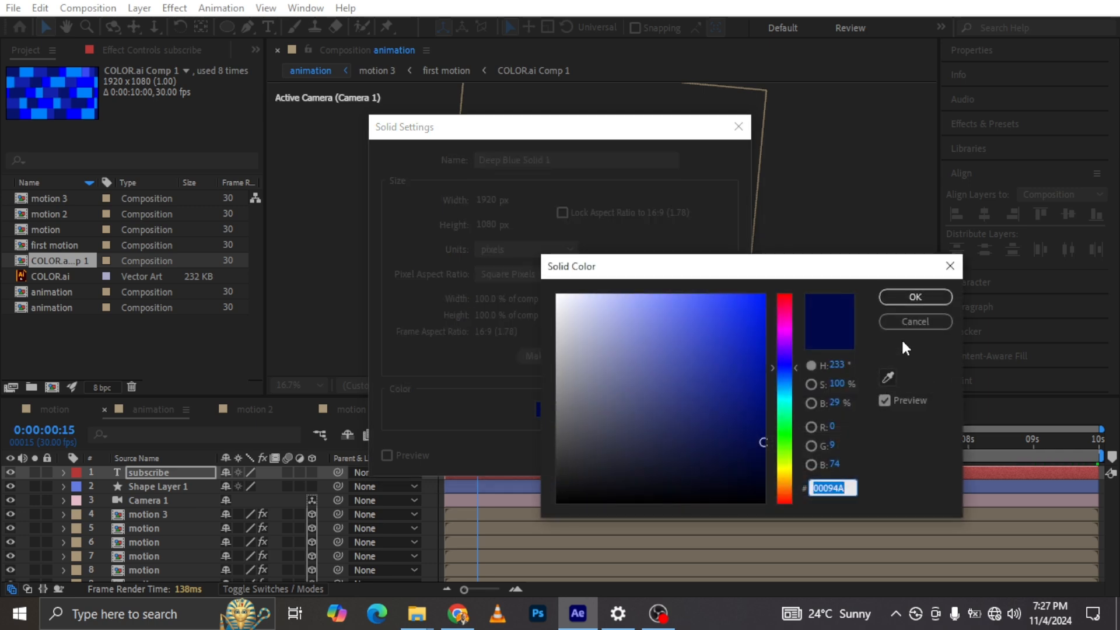
{"action": "left_click", "coordinate": [755, 482]}
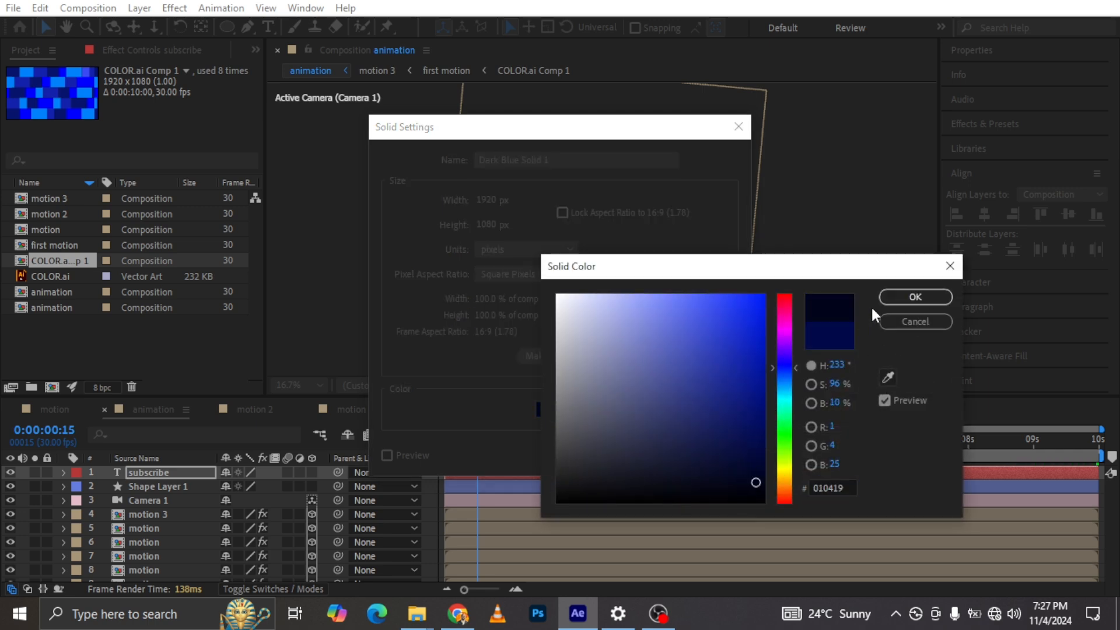
{"action": "key", "text": "Return"}
{"action": "left_click", "coordinate": [616, 453]}
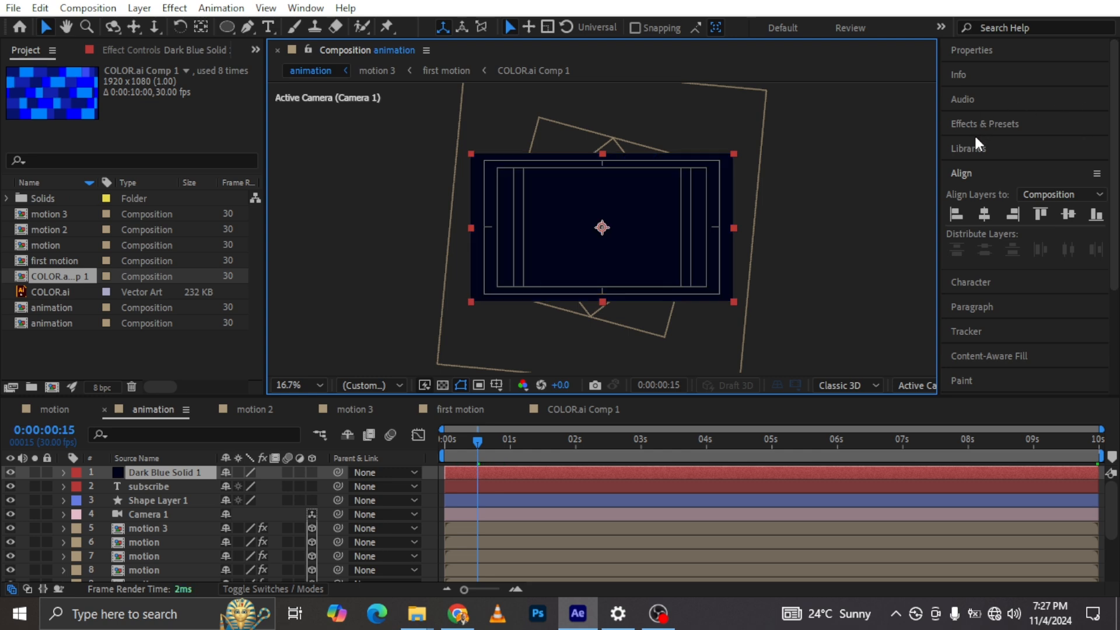
Find the Gradient Ramp effect and apply it to the dark blue solid
{"action": "left_click", "coordinate": [990, 123]}
{"action": "left_click", "coordinate": [1008, 147]}
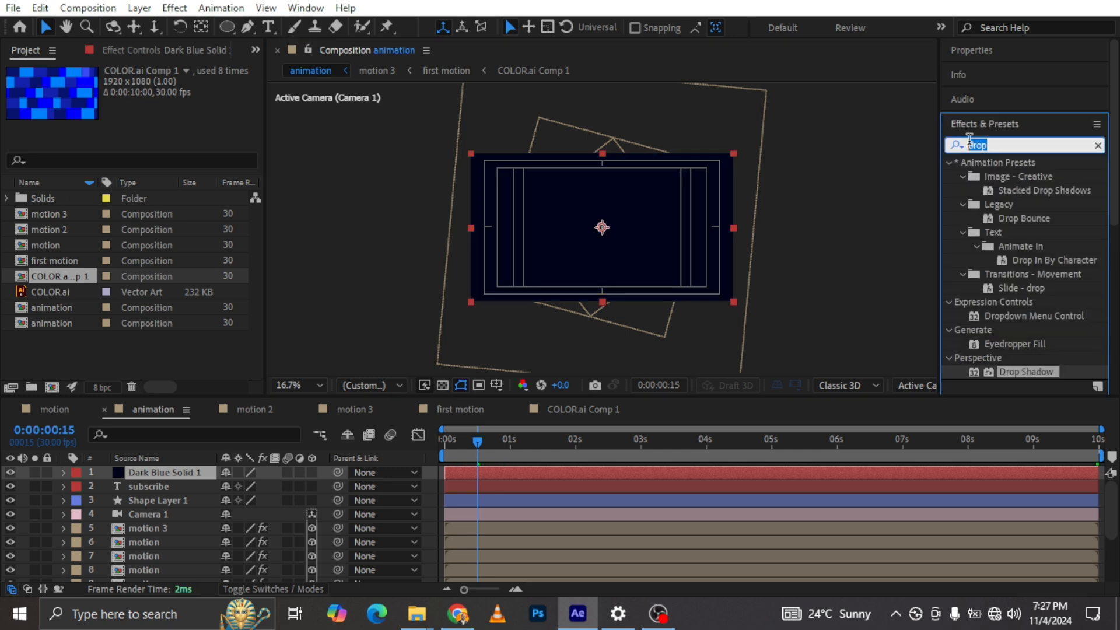
{"action": "type", "text": "grad"}
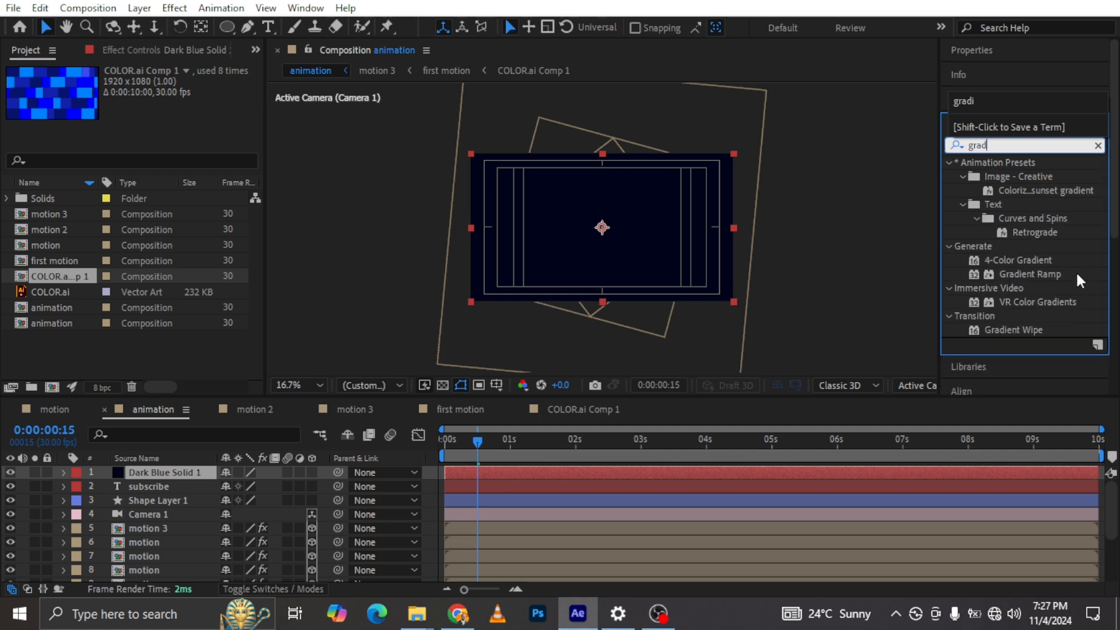
{"action": "left_click_drag", "start_coordinate": [1076, 270], "coordinate": [716, 226]}
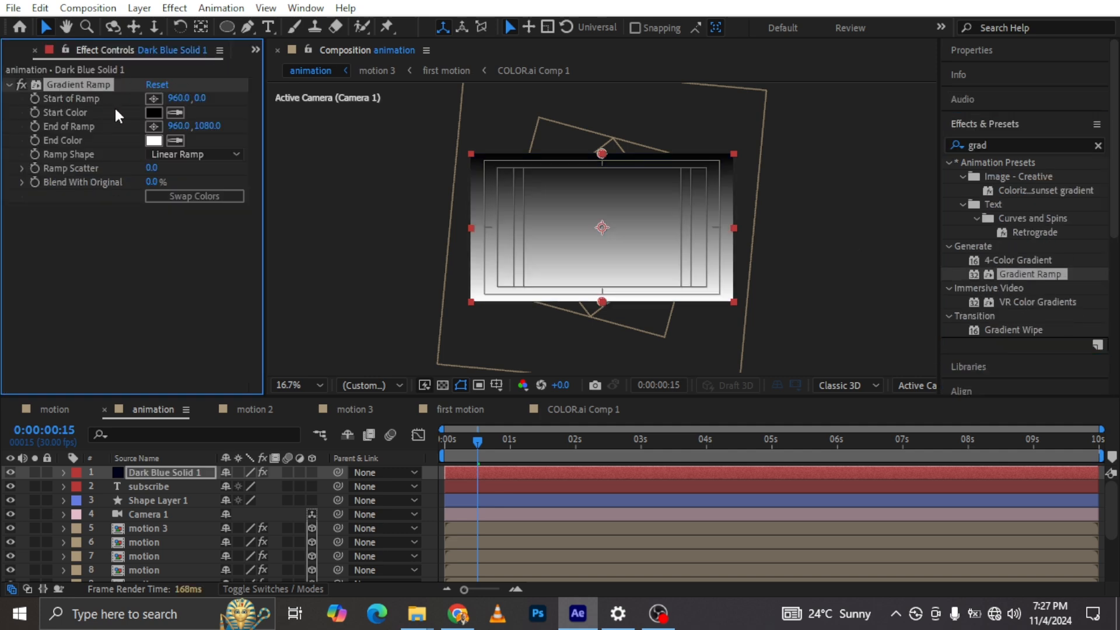
Set the Gradient Ramp's start colour to dark blue 00033E and its end colour to black 000000
{"action": "left_click", "coordinate": [153, 113]}
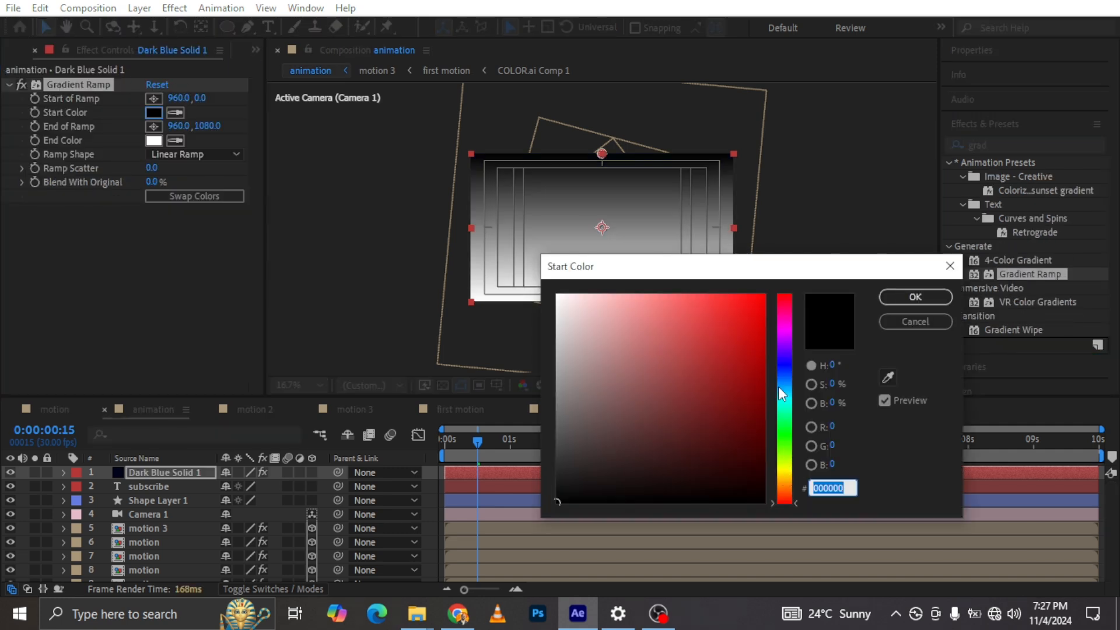
{"action": "left_click", "coordinate": [786, 365]}
{"action": "left_click_drag", "start_coordinate": [737, 439], "coordinate": [773, 453]}
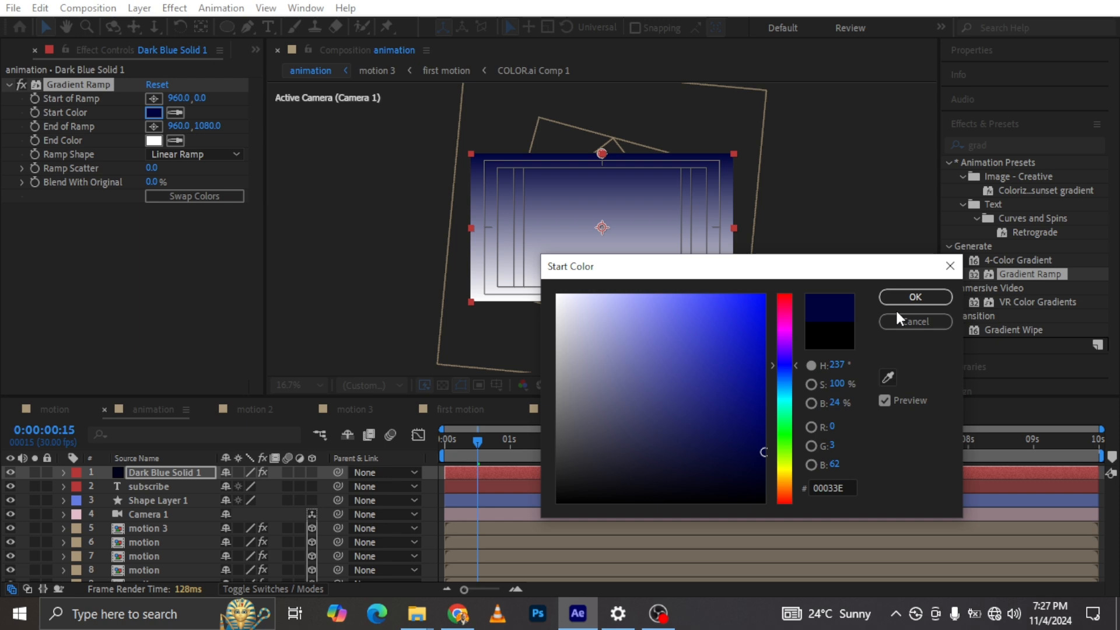
{"action": "left_click", "coordinate": [916, 297]}
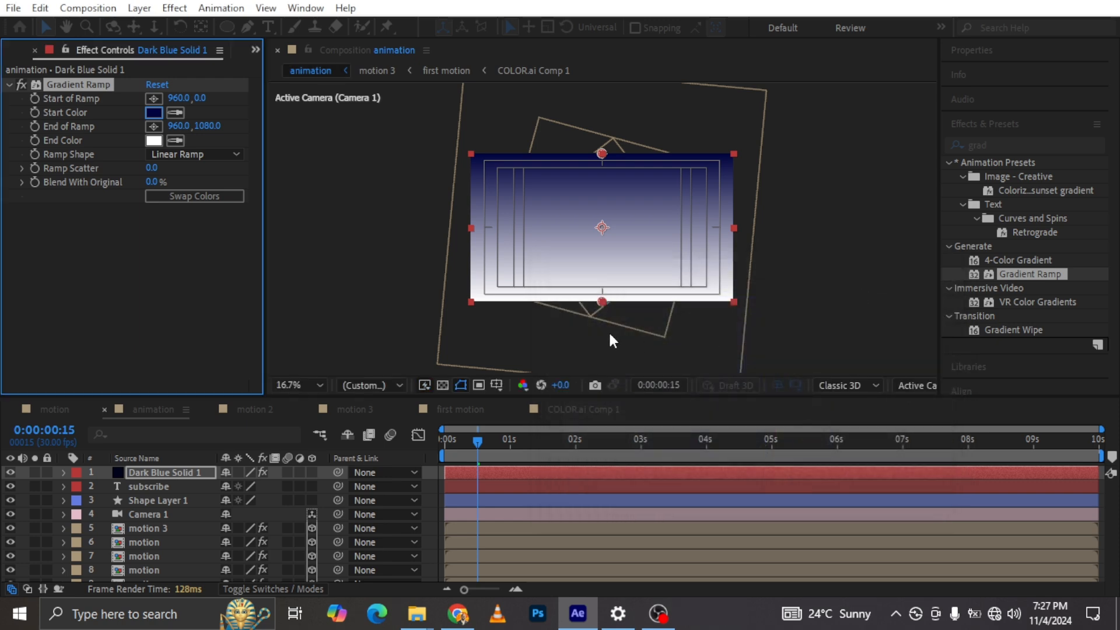
{"action": "left_click", "coordinate": [154, 140]}
{"action": "type", "text": "000000"}
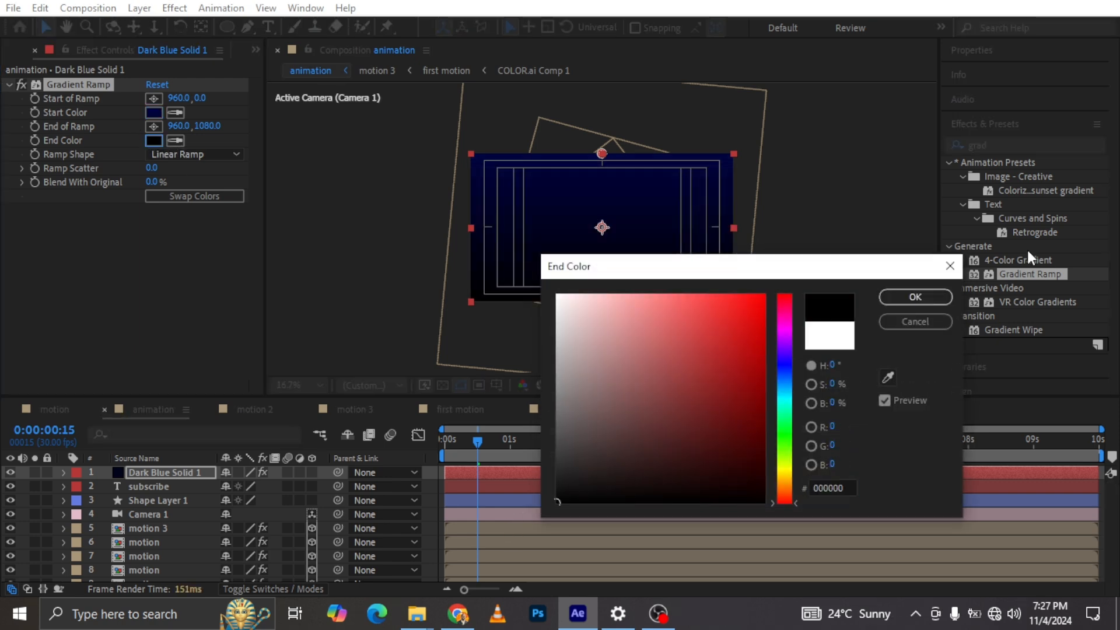
{"action": "left_click", "coordinate": [935, 302]}
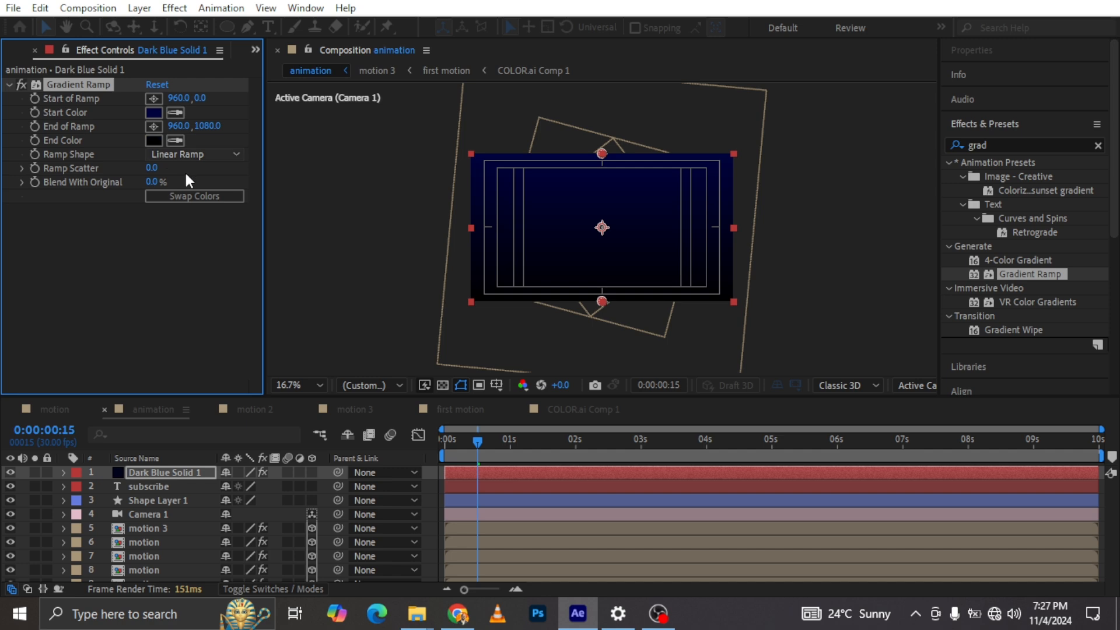
Make the ramp radial, starting near the solid's centre at about 966, 522 and ending outside the frame beyond its lower-right corner
{"action": "left_click", "coordinate": [195, 154]}
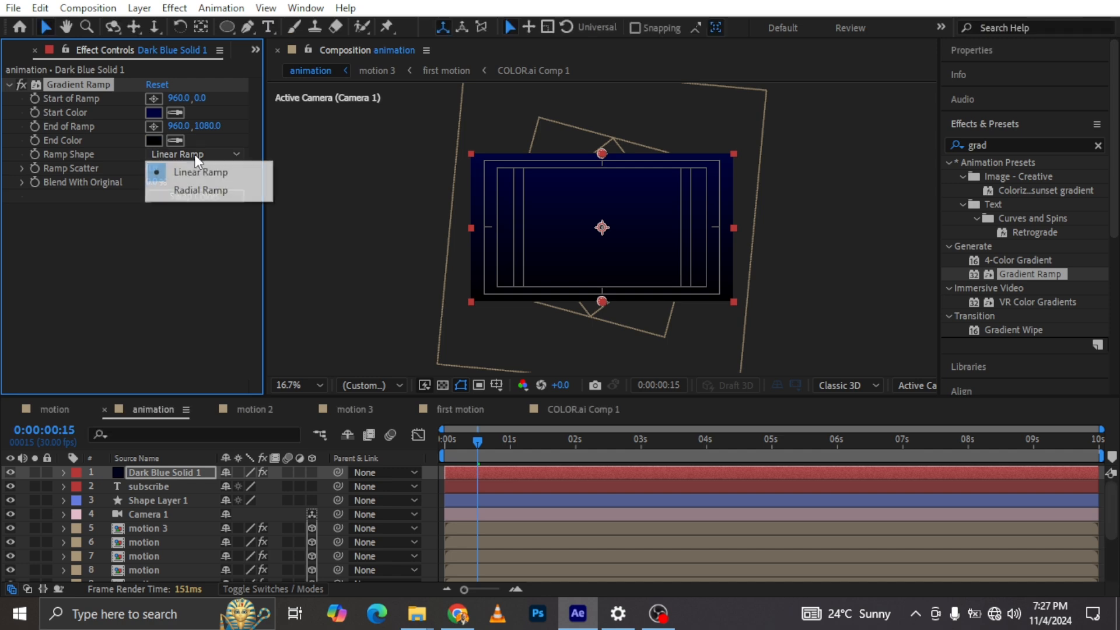
{"action": "left_click", "coordinate": [176, 188]}
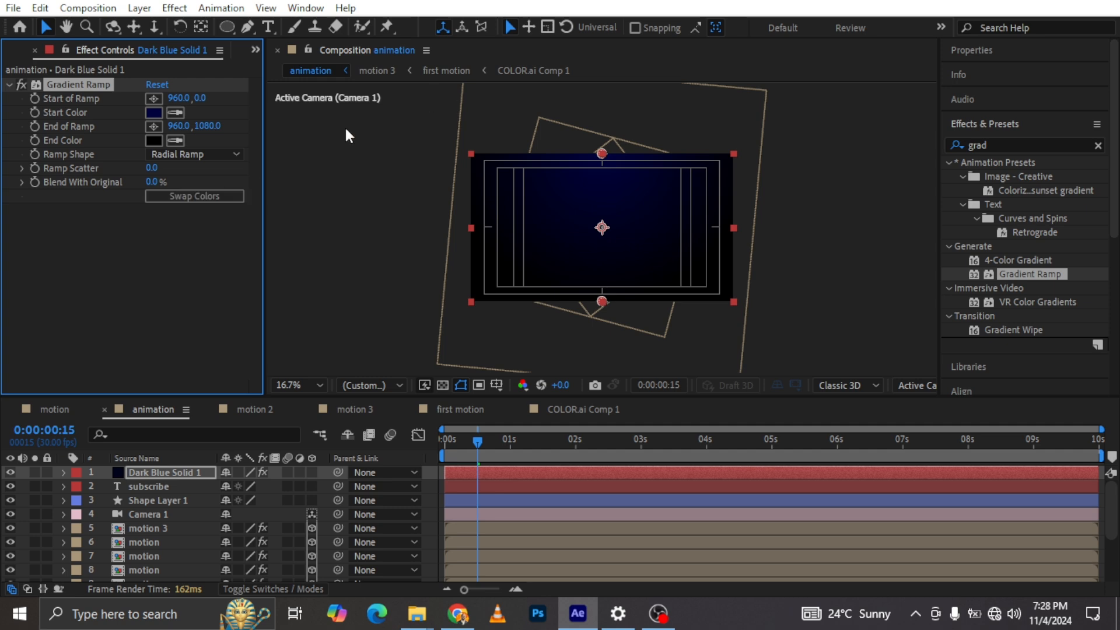
{"action": "left_click_drag", "start_coordinate": [601, 153], "coordinate": [601, 221]}
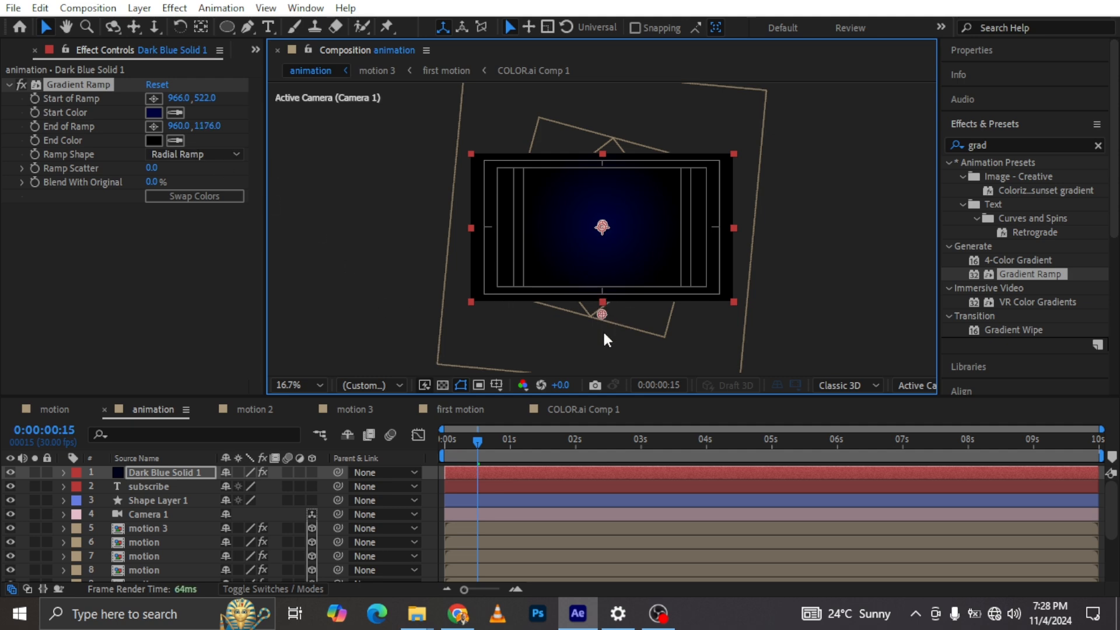
{"action": "left_click_drag", "start_coordinate": [615, 350], "coordinate": [673, 353]}
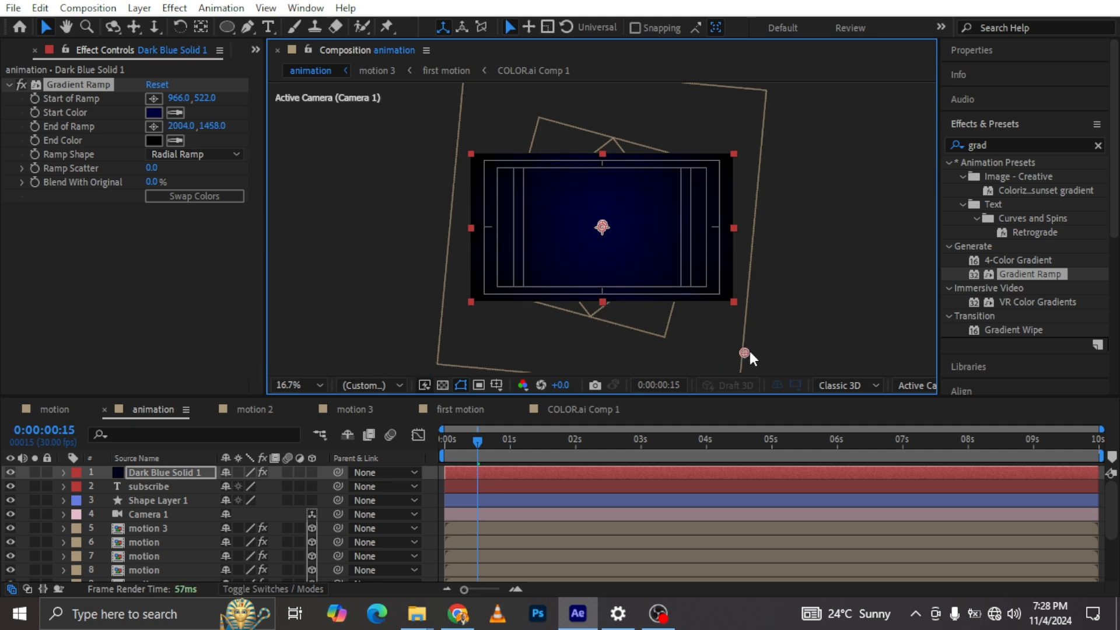
{"action": "left_click_drag", "start_coordinate": [749, 351], "coordinate": [736, 337]}
Place the subscribe text above the solid, send both to the end of the layer stack and make them 3D layers
{"action": "left_click_drag", "start_coordinate": [153, 485], "coordinate": [156, 469]}
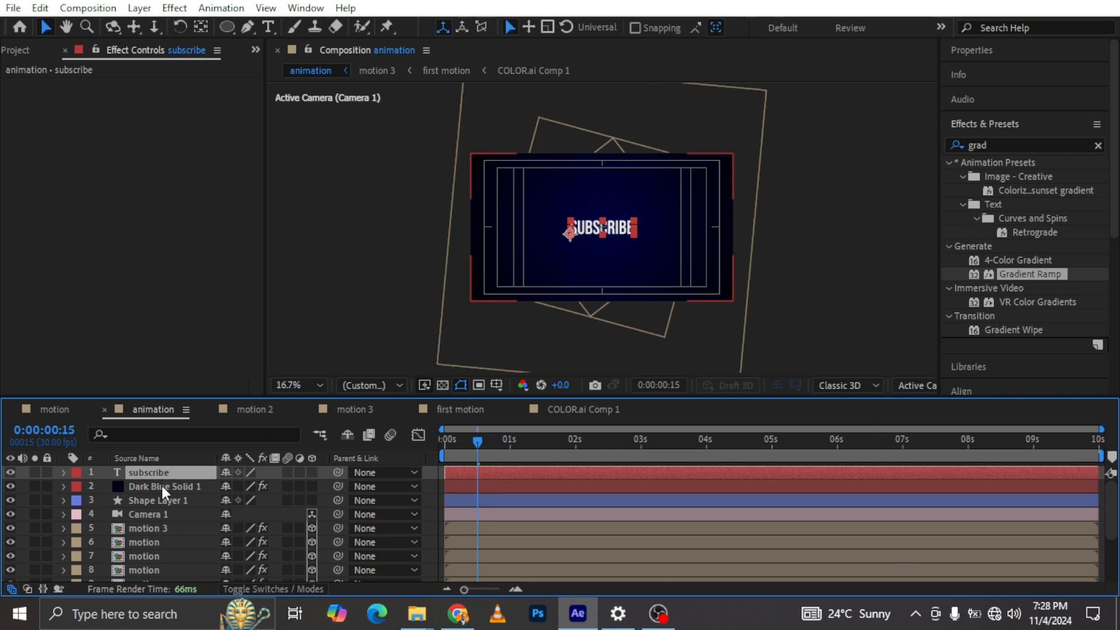
{"action": "left_click_drag", "start_coordinate": [162, 485], "coordinate": [149, 579]}
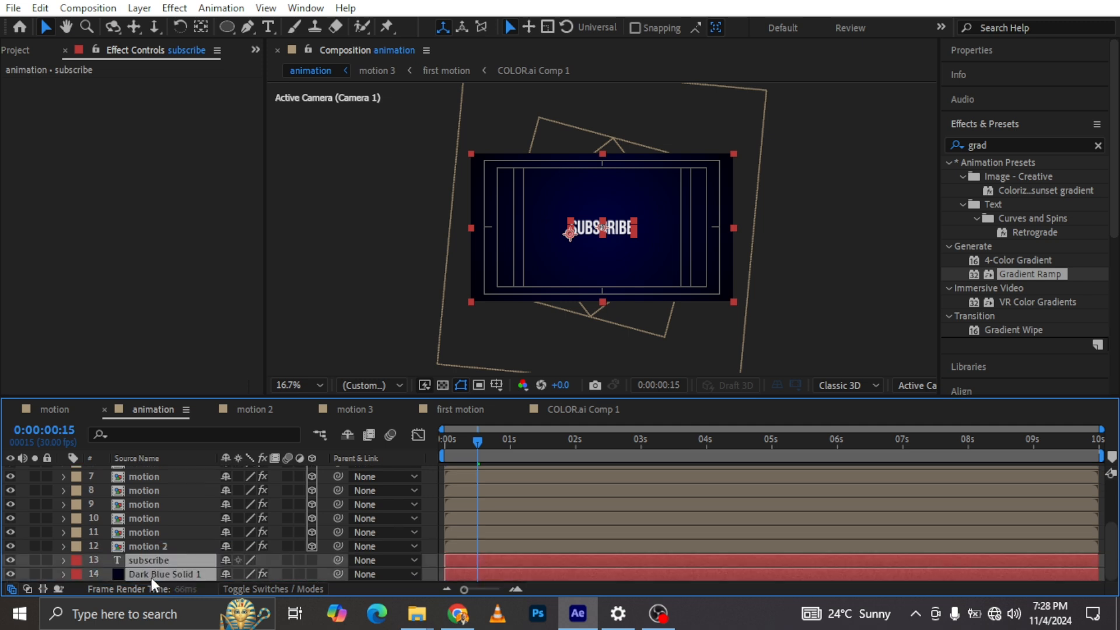
{"action": "left_click", "coordinate": [312, 574]}
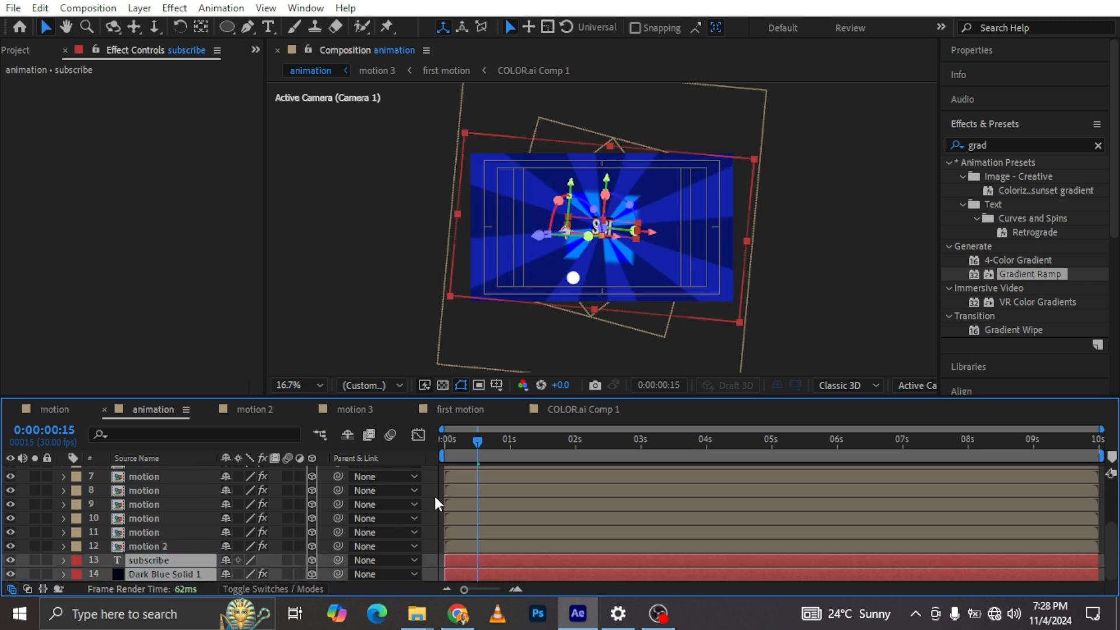
In the Top view, push the subscribe text and solid back to a Z position of about 5000, behind the last tunnel layer
{"action": "left_click", "coordinate": [914, 383]}
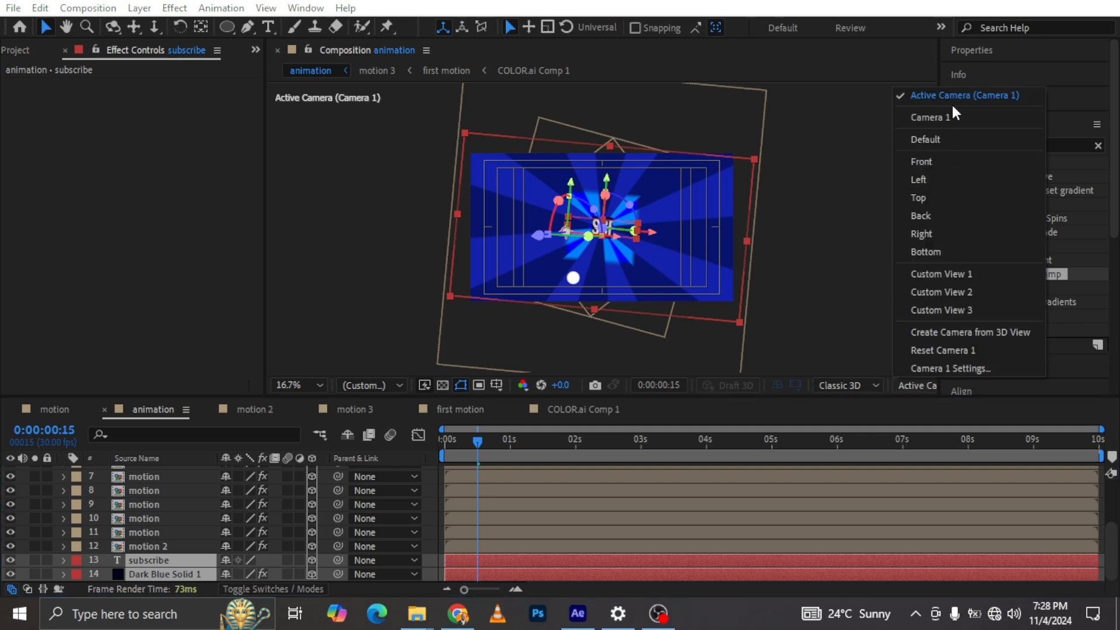
{"action": "left_click", "coordinate": [929, 198]}
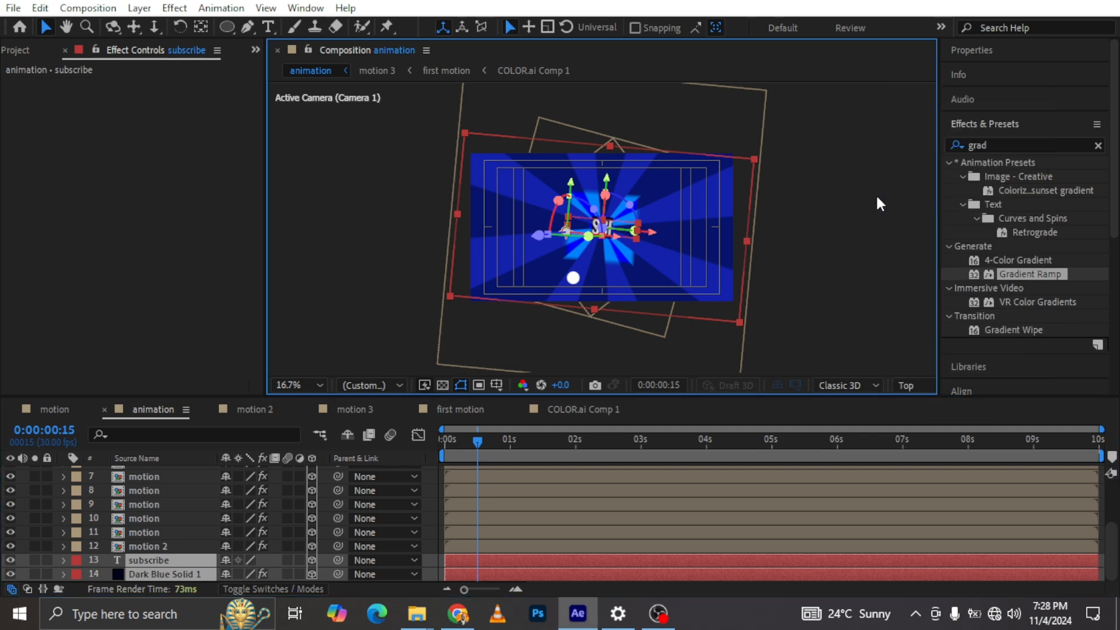
{"action": "scroll", "coordinate": [659, 182], "scroll_direction": "down", "scroll_amount": 5}
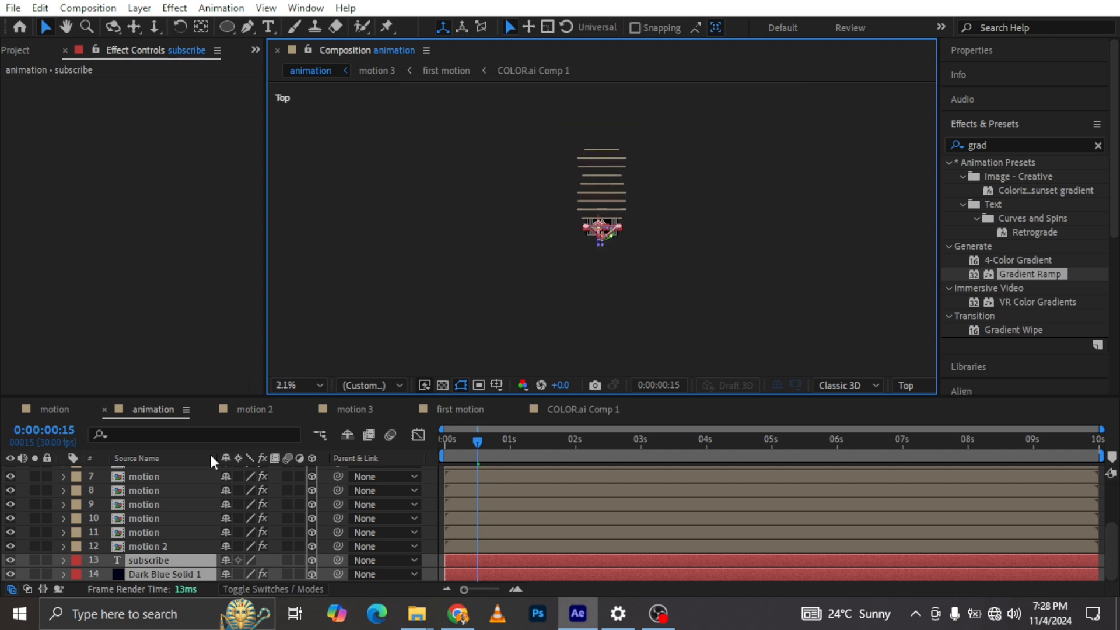
{"action": "key", "text": "p"}
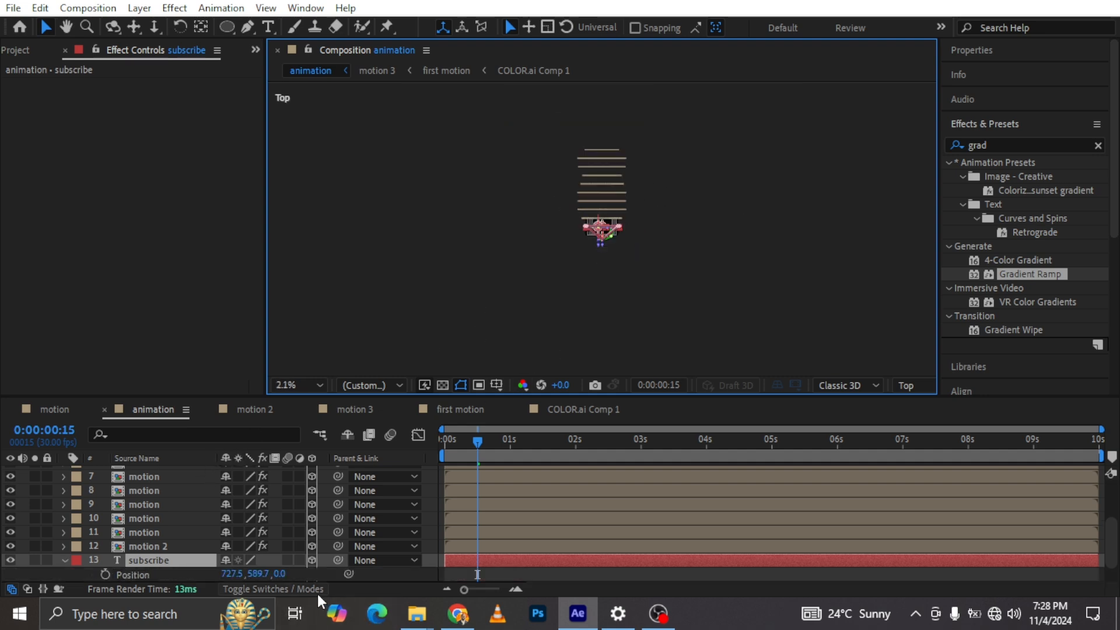
{"action": "left_click_drag", "start_coordinate": [282, 574], "coordinate": [402, 549]}
{"action": "left_click_drag", "start_coordinate": [289, 574], "coordinate": [507, 523]}
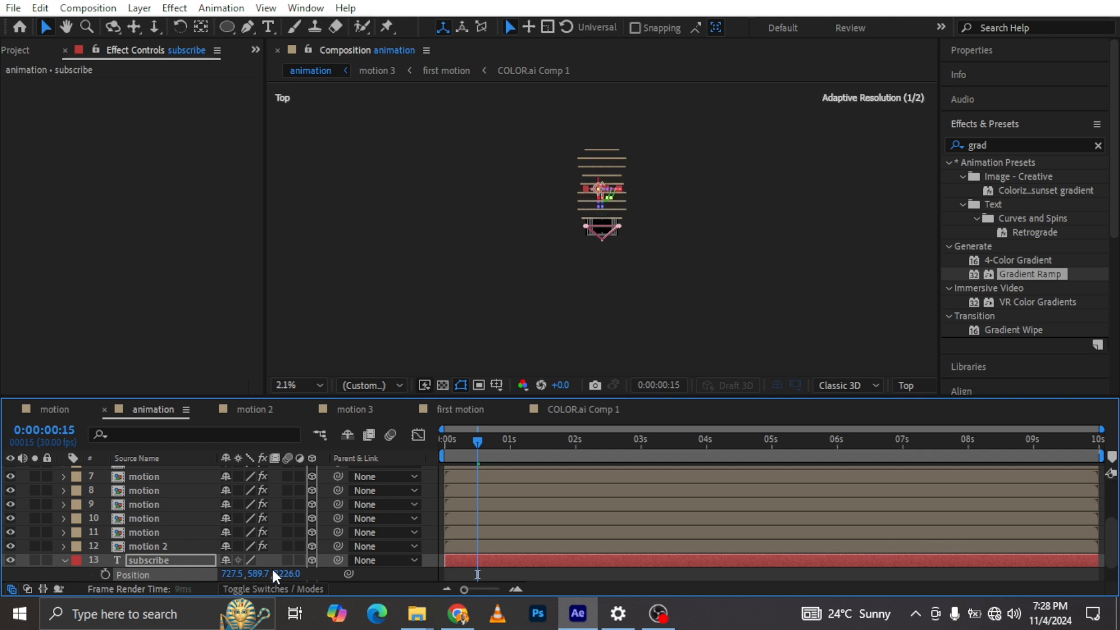
{"action": "left_click_drag", "start_coordinate": [287, 574], "coordinate": [1108, 521]}
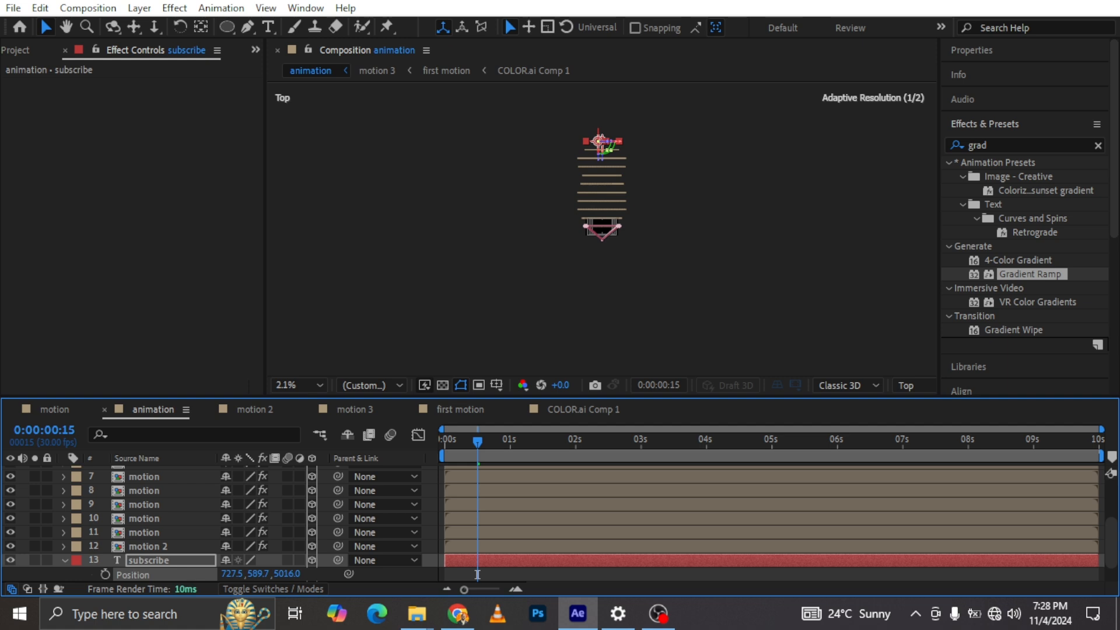
{"action": "left_click_drag", "start_coordinate": [477, 574], "coordinate": [477, 574]}
{"action": "left_click", "coordinate": [65, 559]}
Return to 0:00:00:00 and view the tunnel through the active camera
{"action": "left_click_drag", "start_coordinate": [477, 443], "coordinate": [434, 441]}
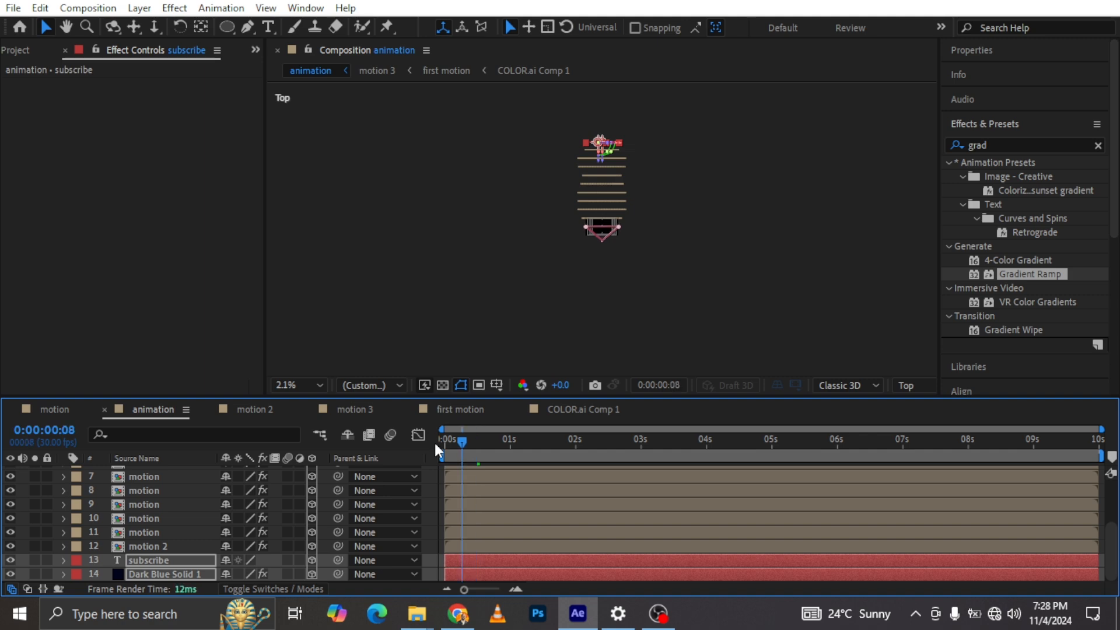
{"action": "left_click", "coordinate": [907, 385]}
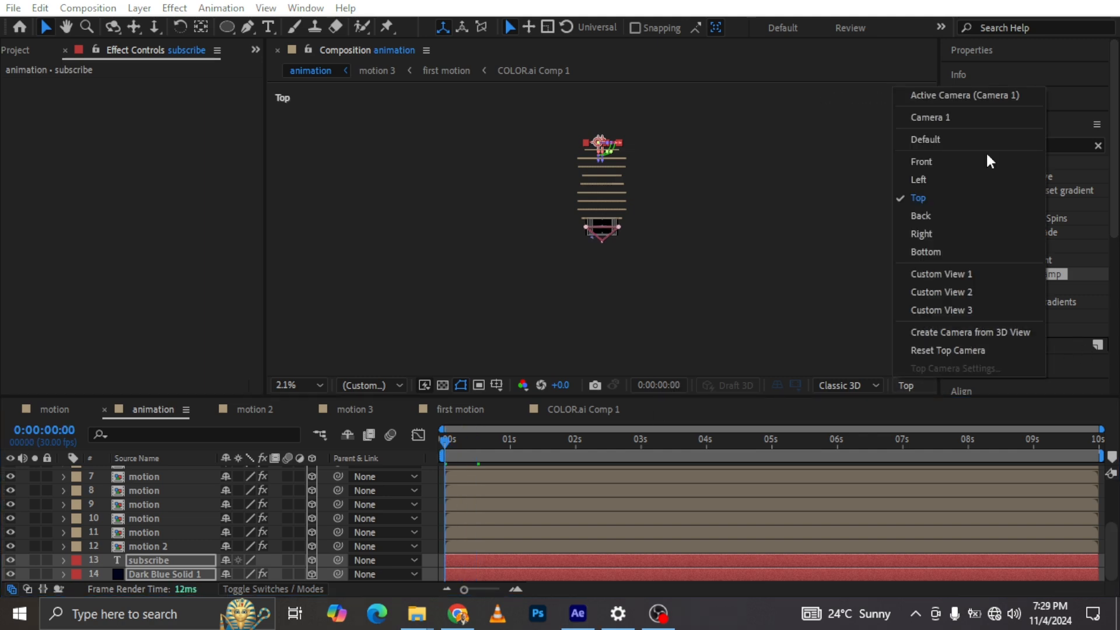
{"action": "left_click", "coordinate": [954, 94]}
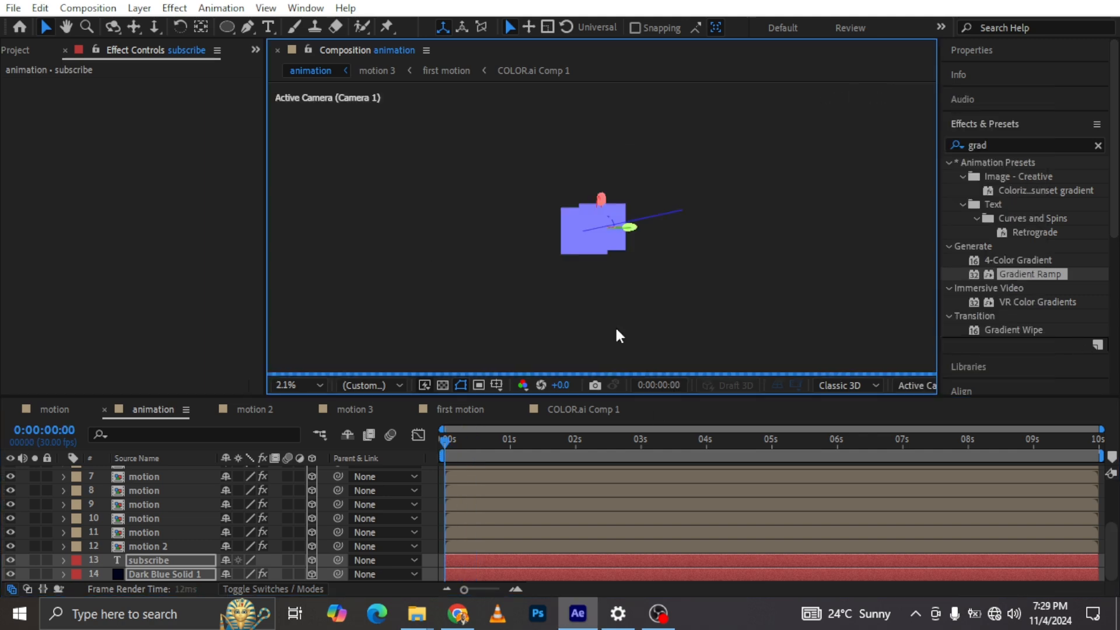
{"action": "scroll", "coordinate": [607, 239], "scroll_direction": "up", "scroll_amount": 5}
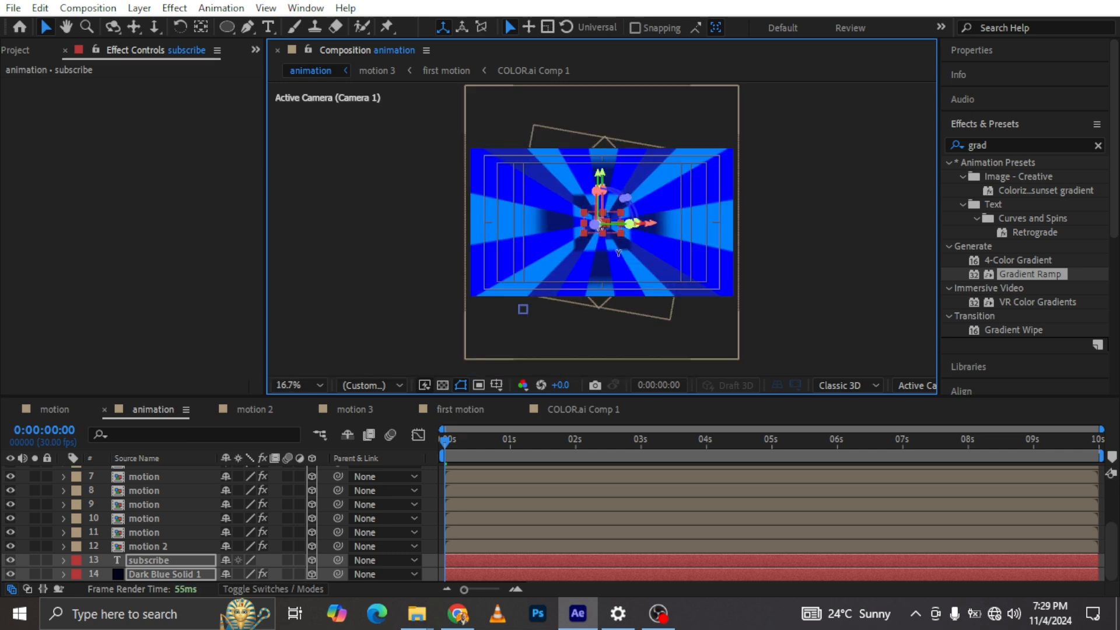
{"action": "scroll", "coordinate": [618, 249], "scroll_direction": "up", "scroll_amount": 5}
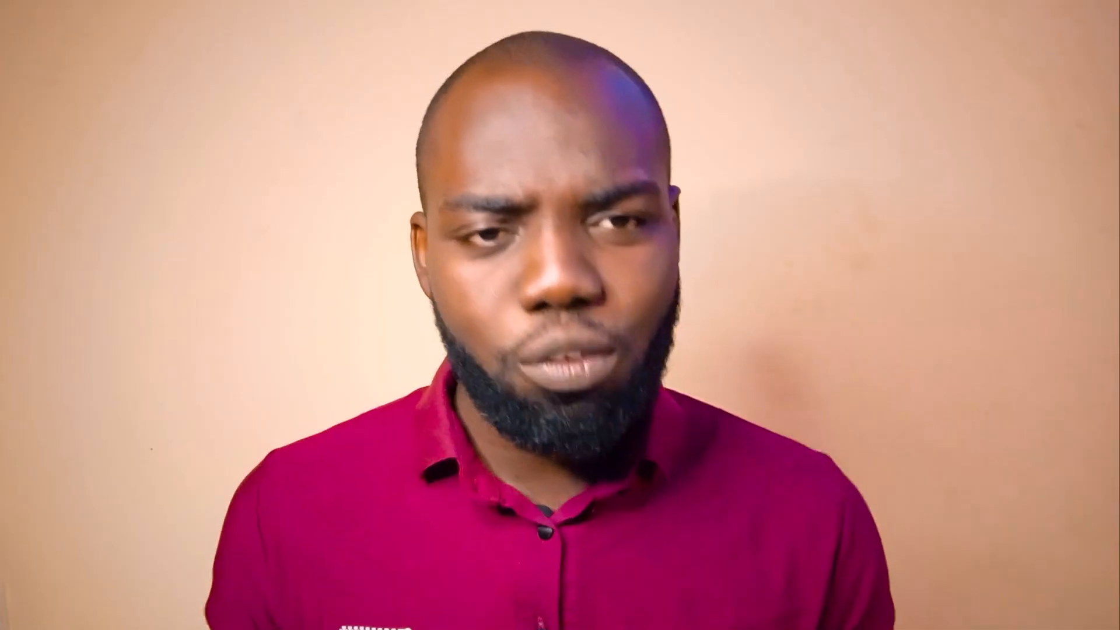